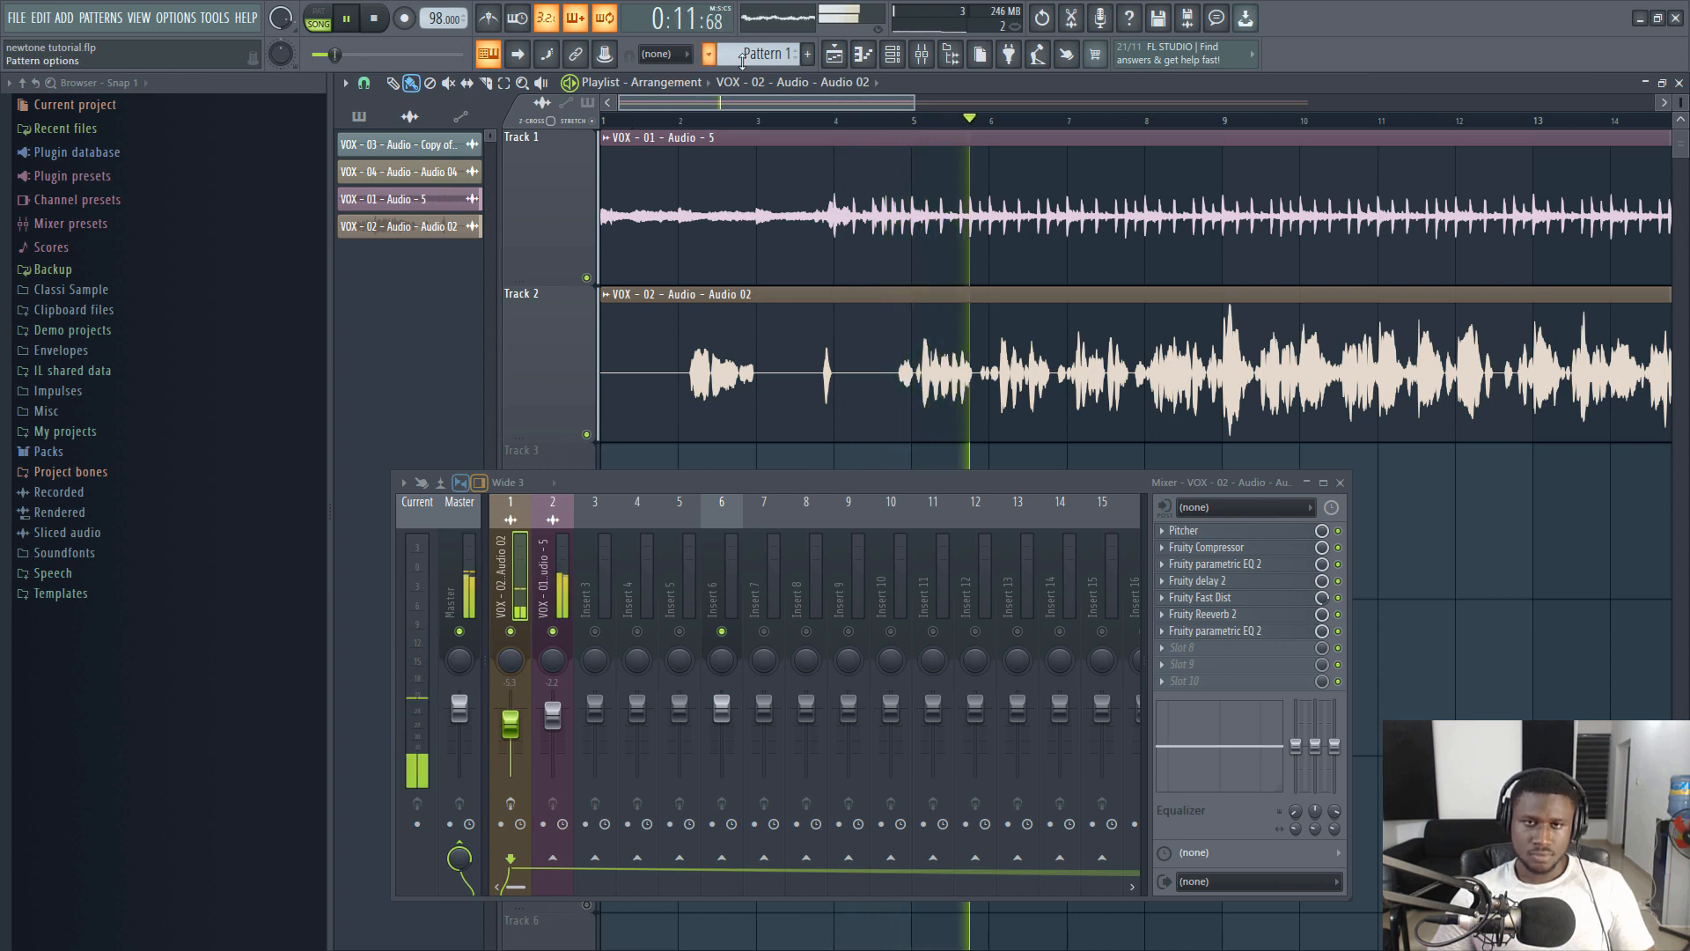
Step: Play the arrangement and listen to the vocal with the full length of both audio tracks in view, ending with playback stopped
scroll(821, 121, "down", 2)
scroll(820, 122, "down", 2)
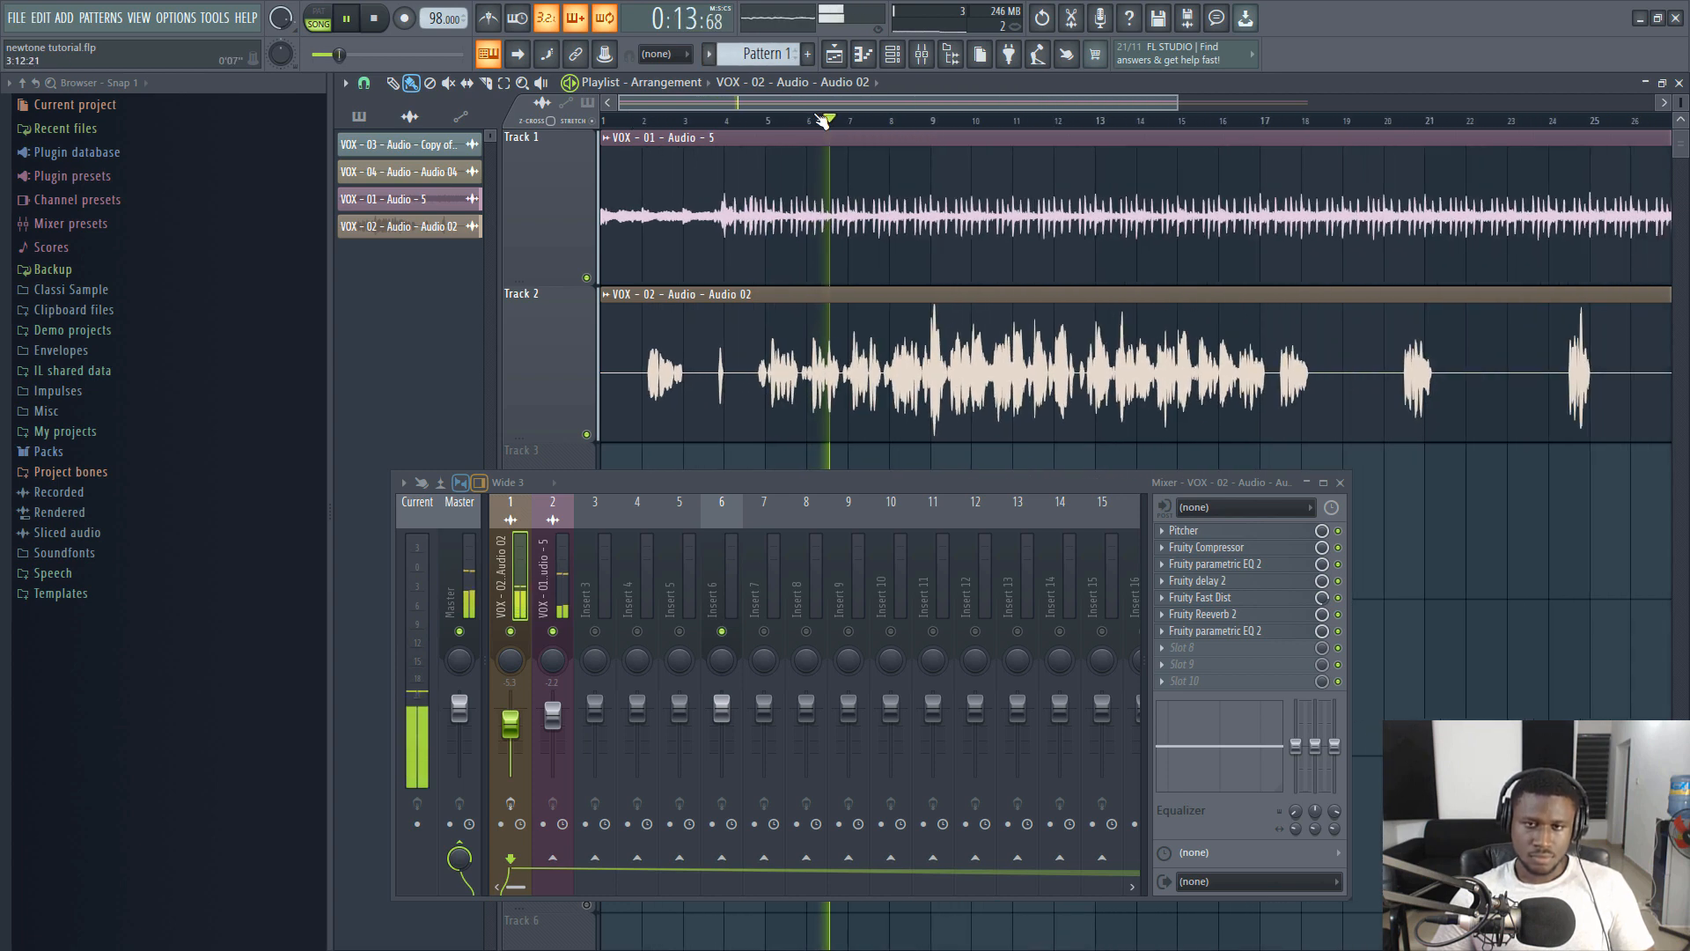
scroll(820, 122, "down", 1)
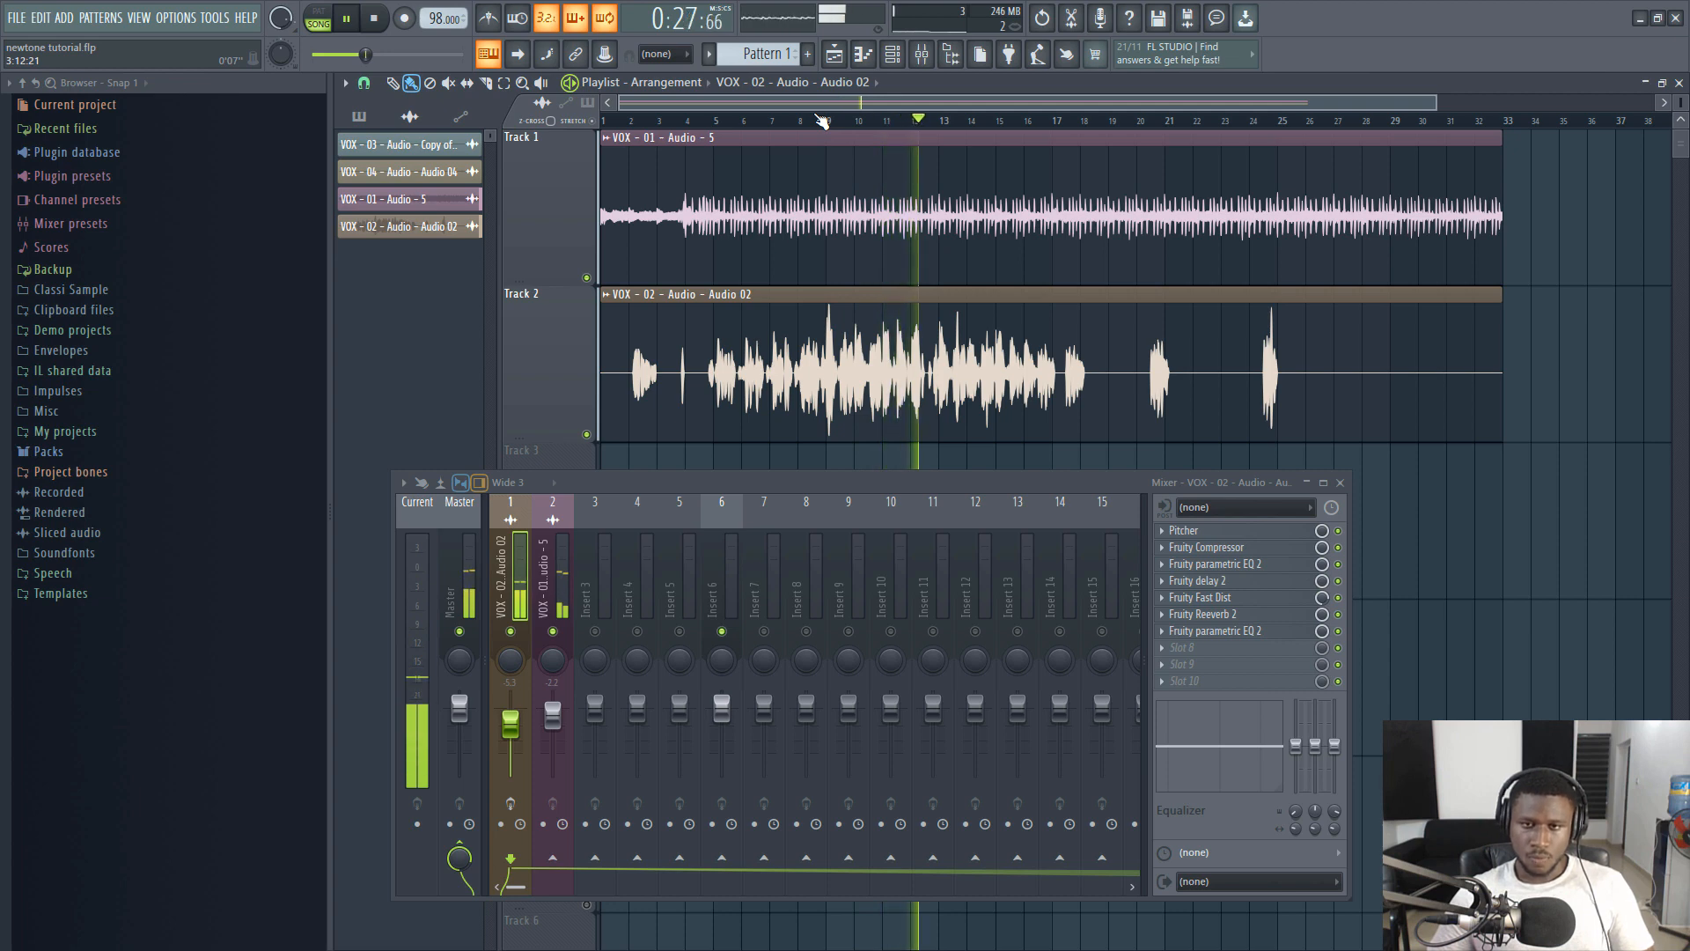
key("space")
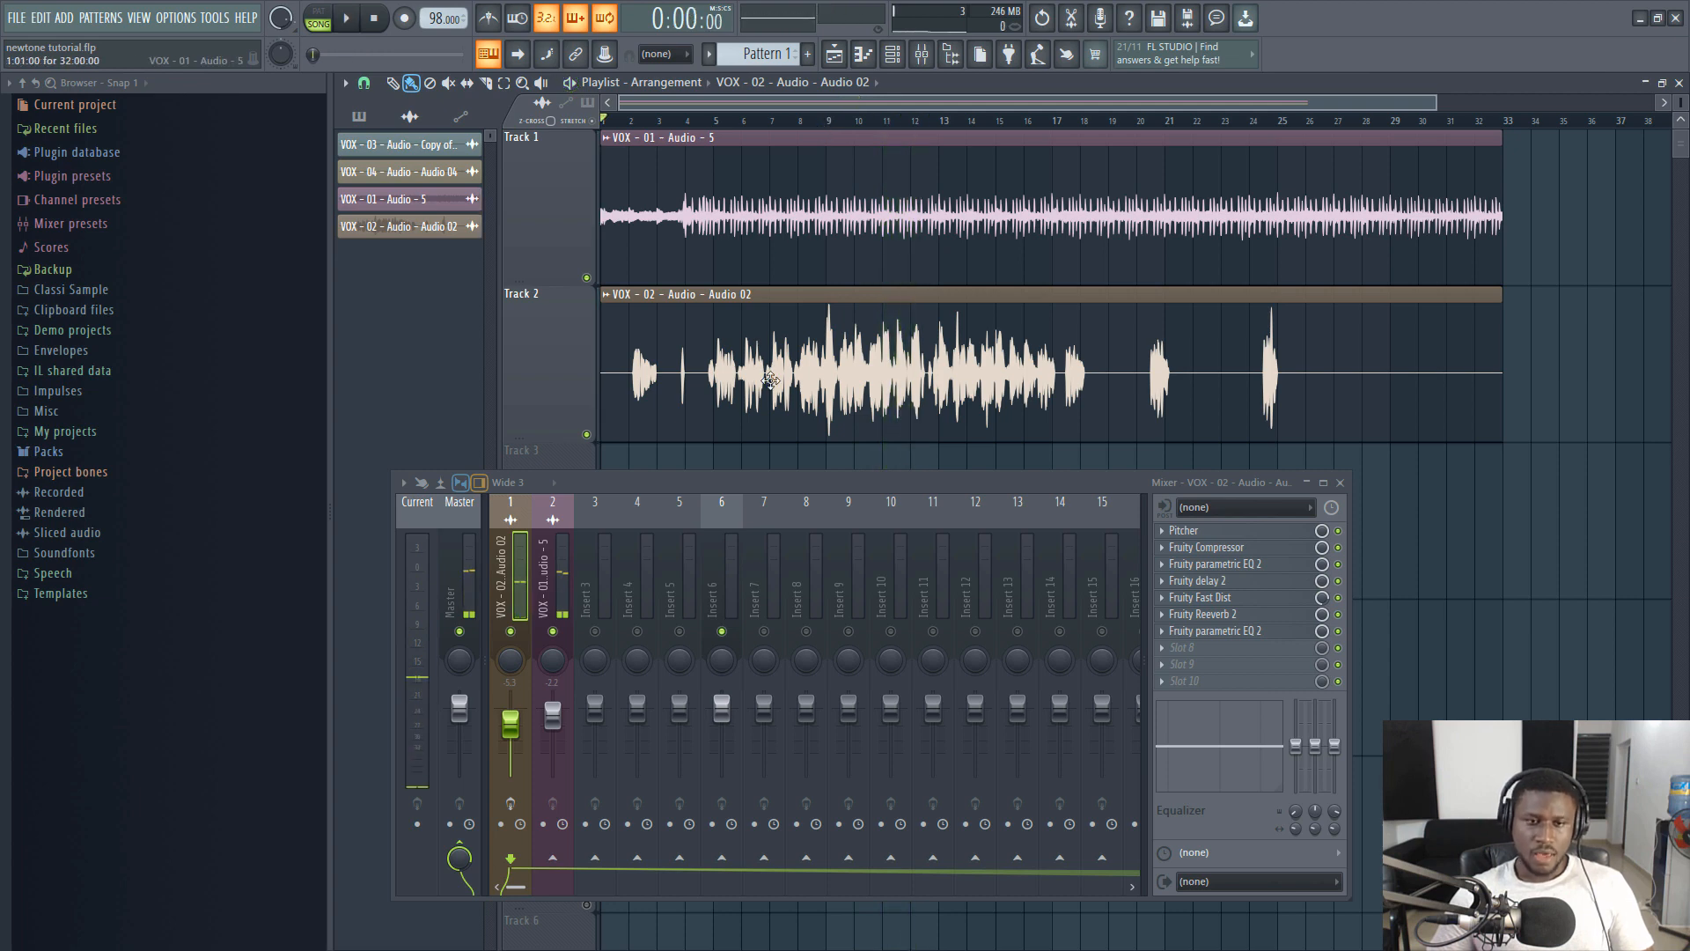
Step: Enable the effects on the vocal's mixer track 1 and play the song to hear the processed vocal
left_click(509, 803)
key("space")
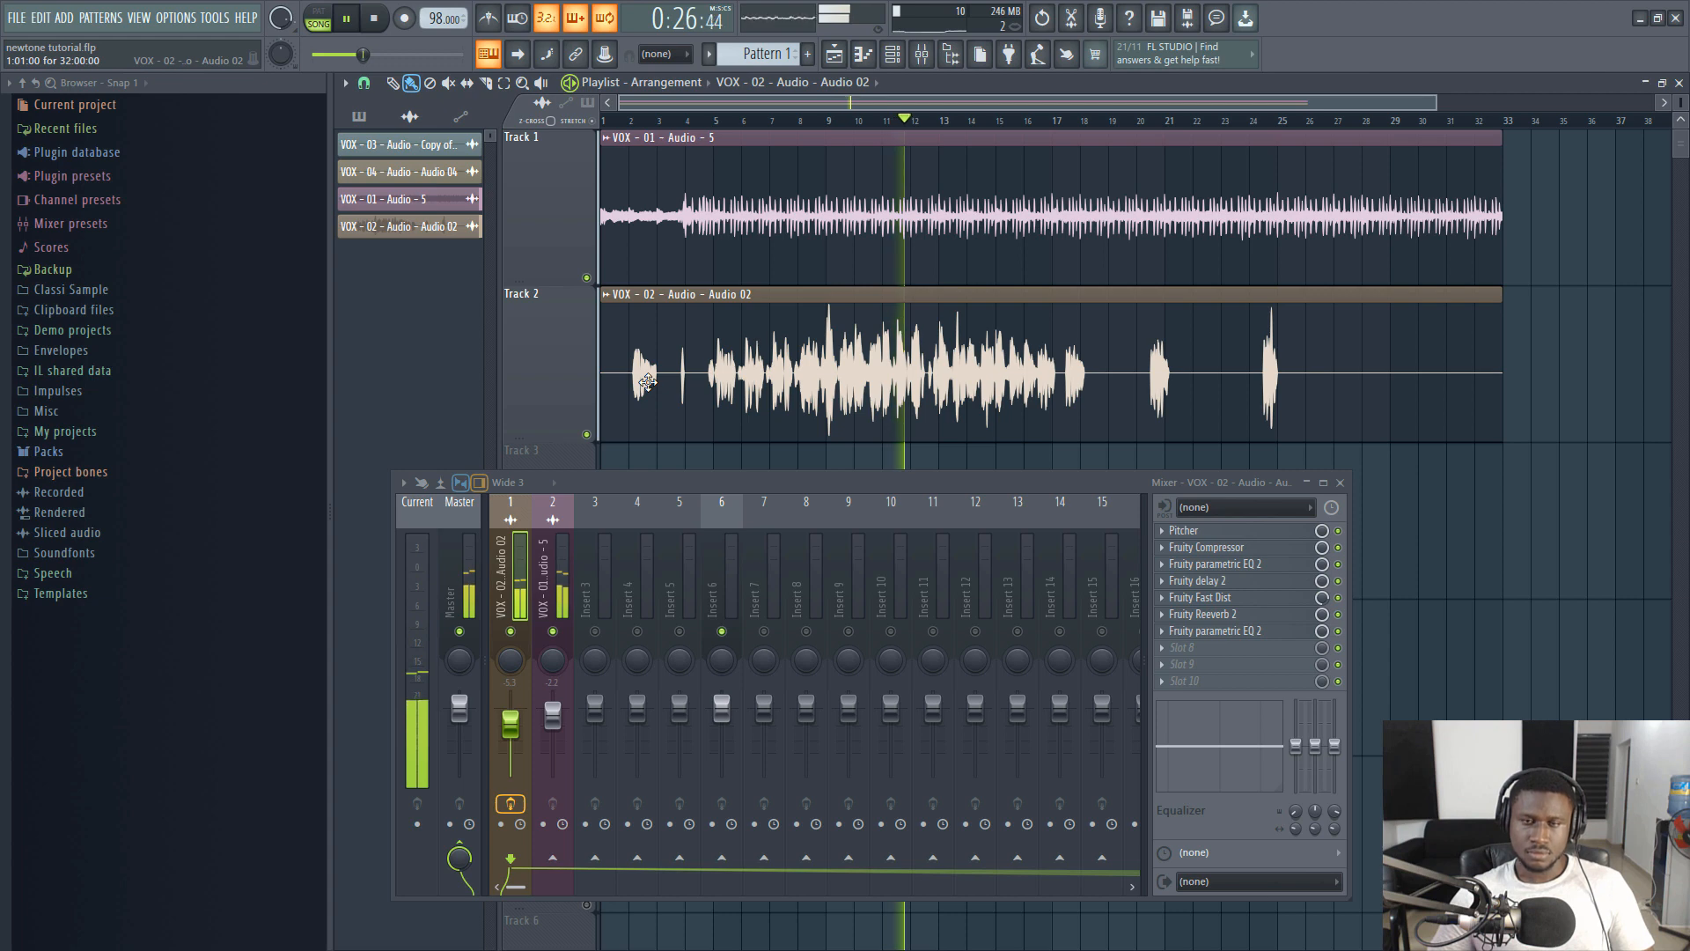
key("space")
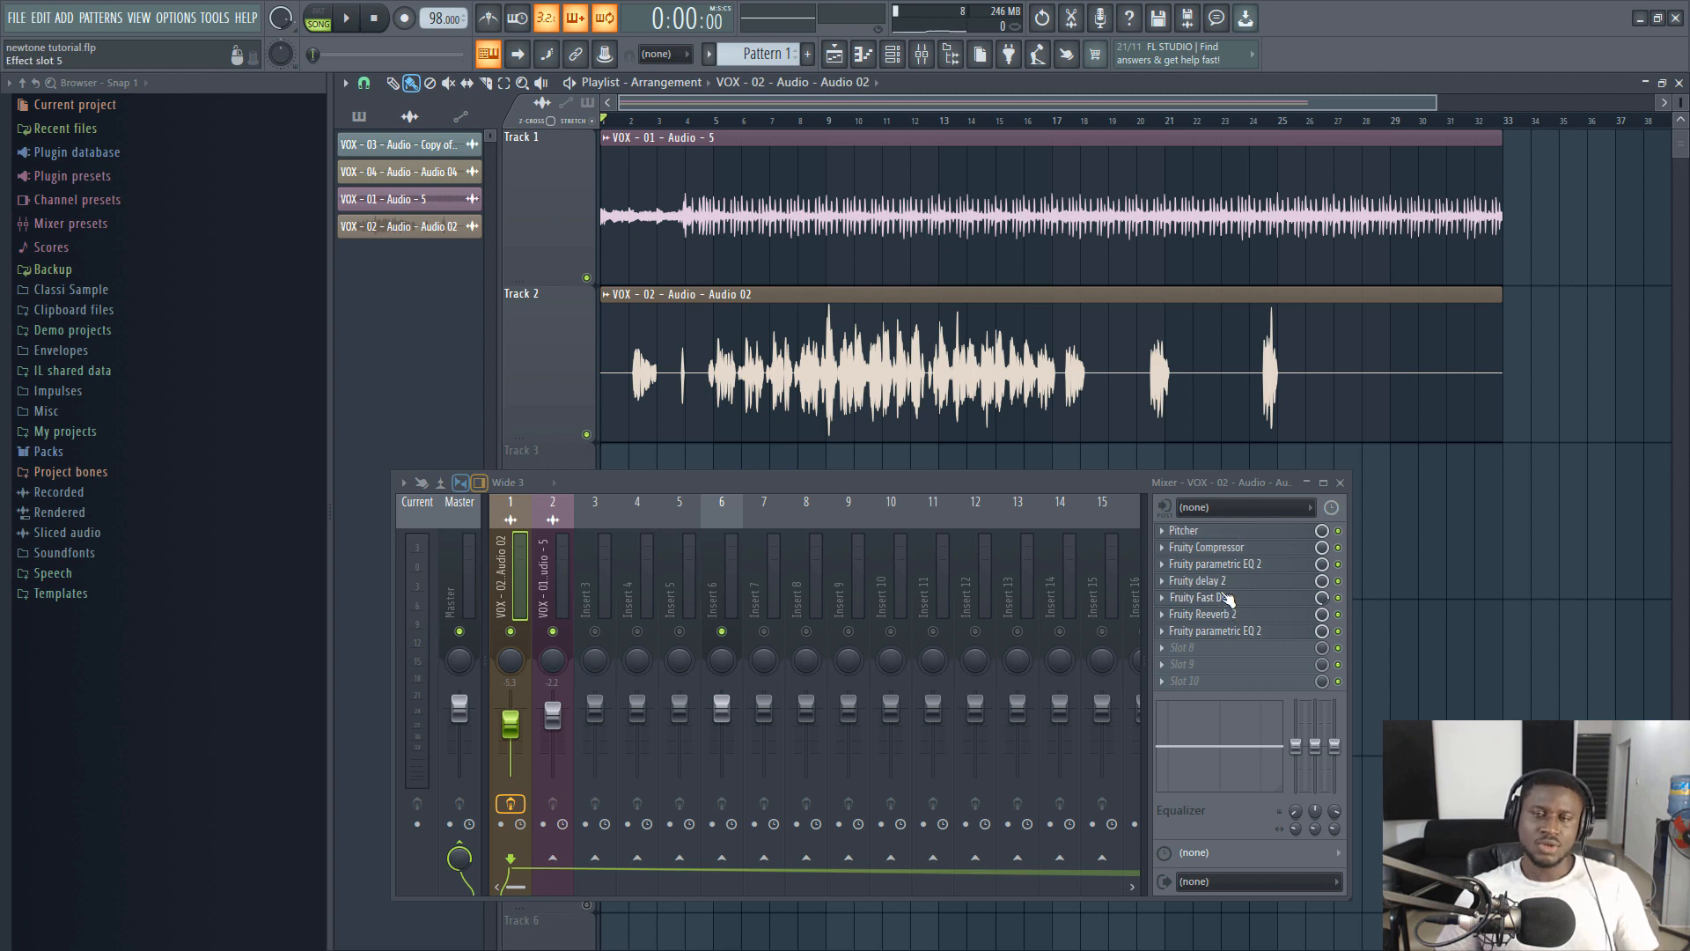
Step: Undo the effects chain loaded on vocal mixer track 1 and dismiss the vocal clip's channel settings
key("ctrl+z")
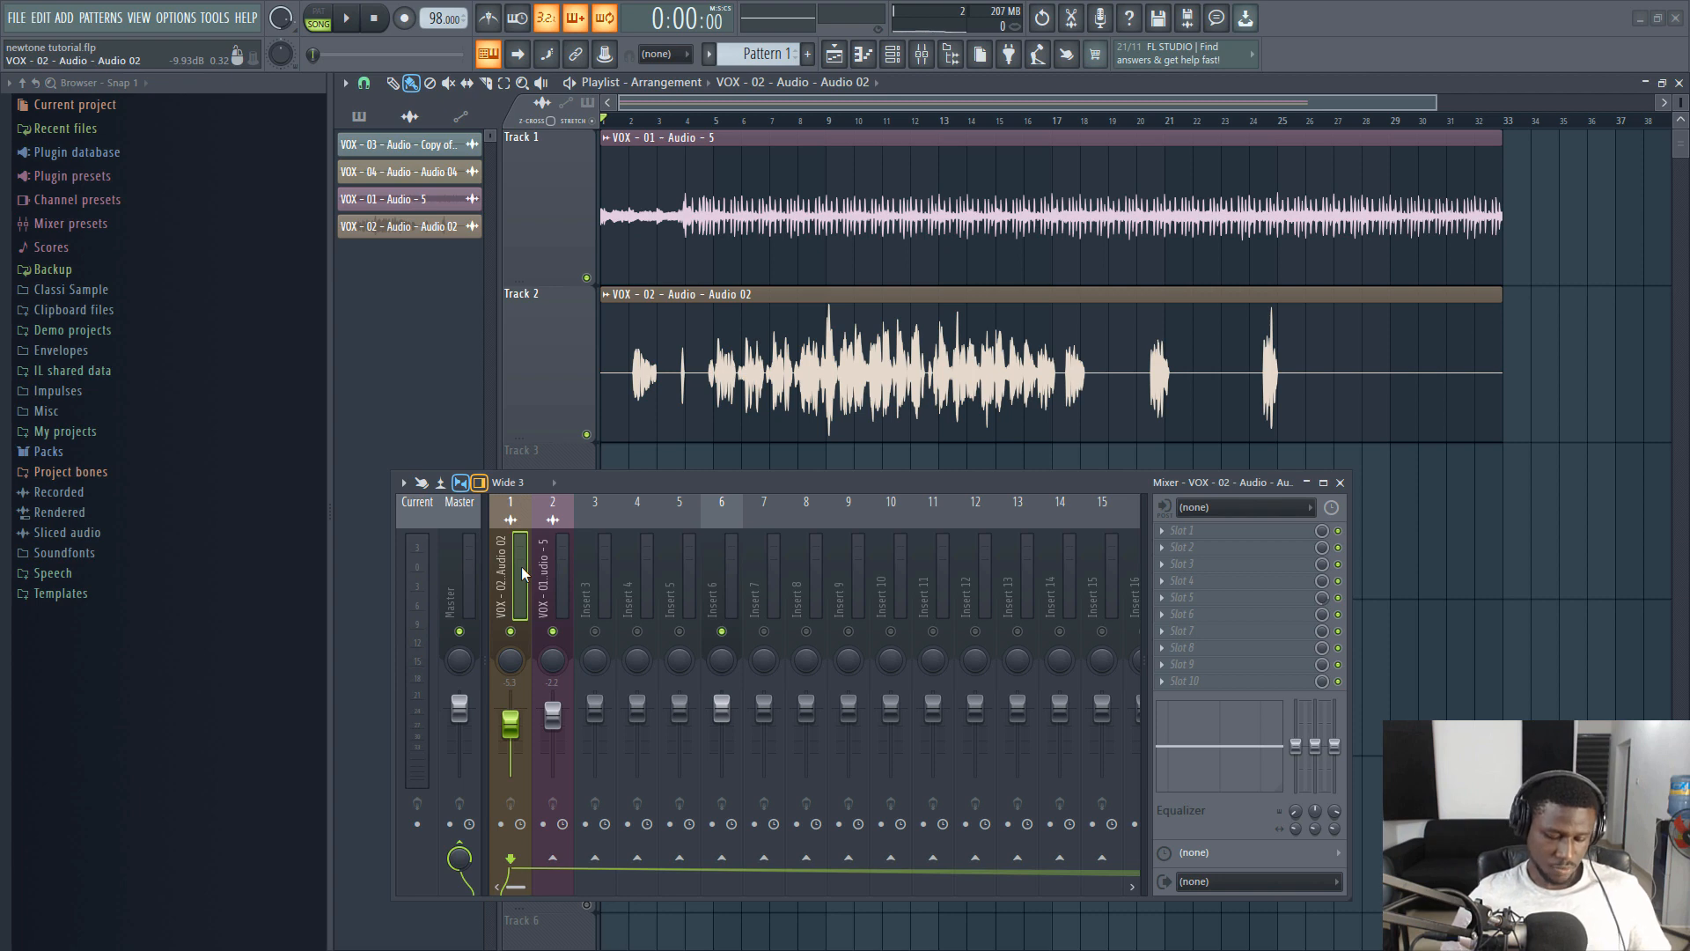
double_click(781, 346)
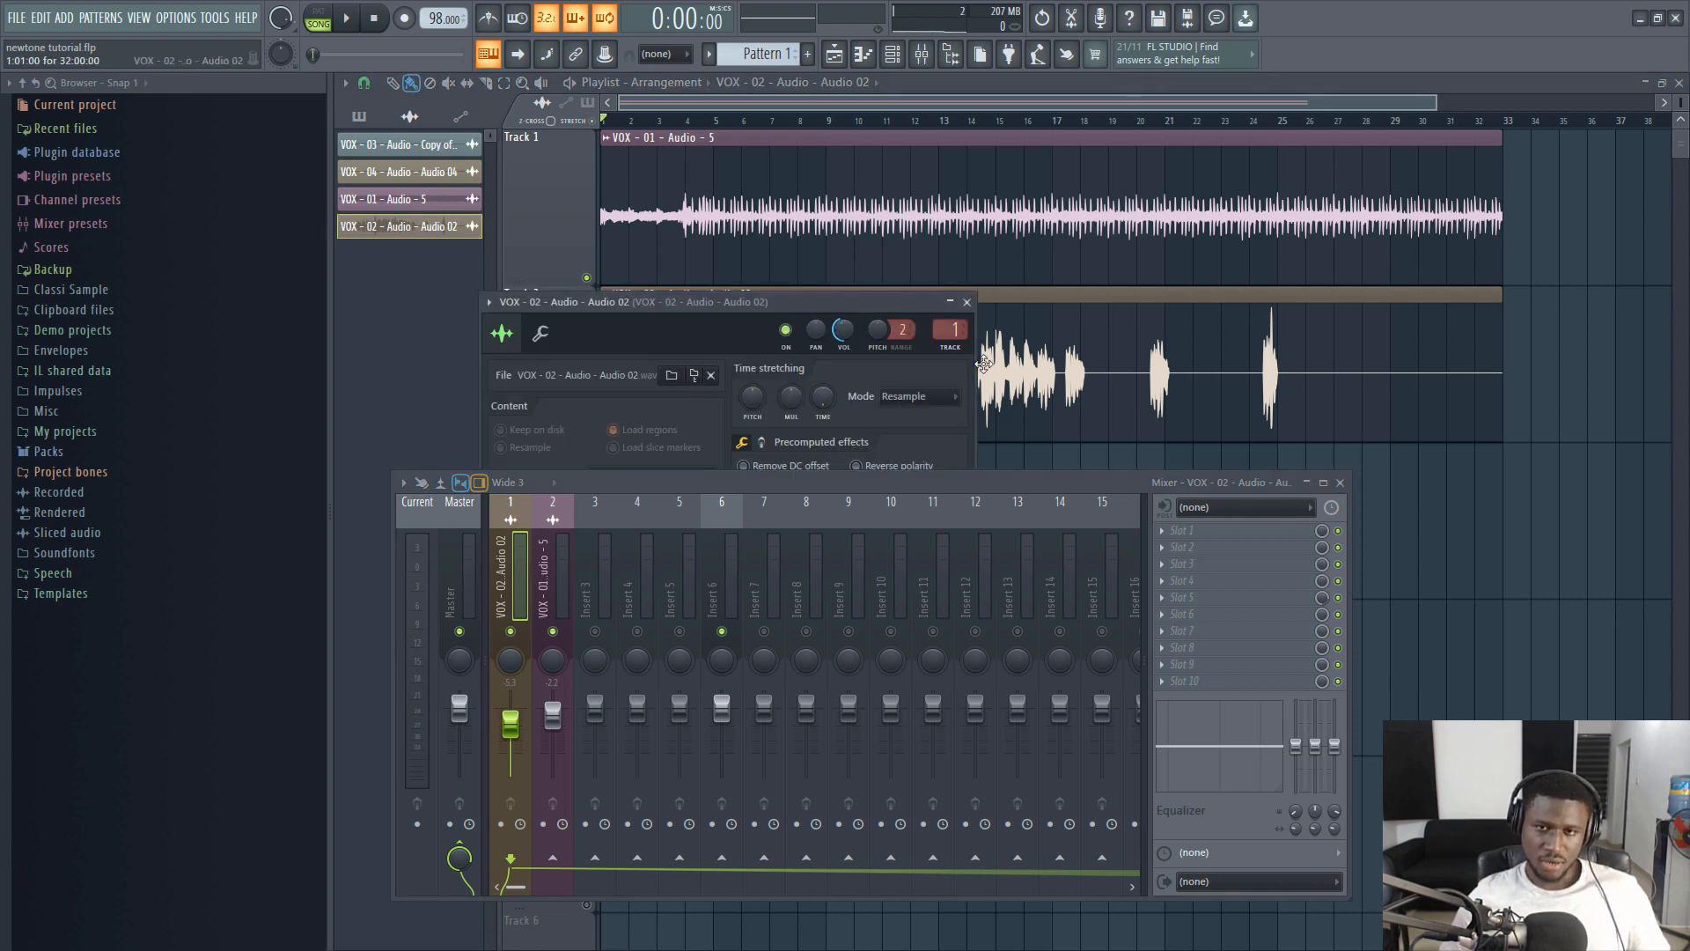
key("Escape")
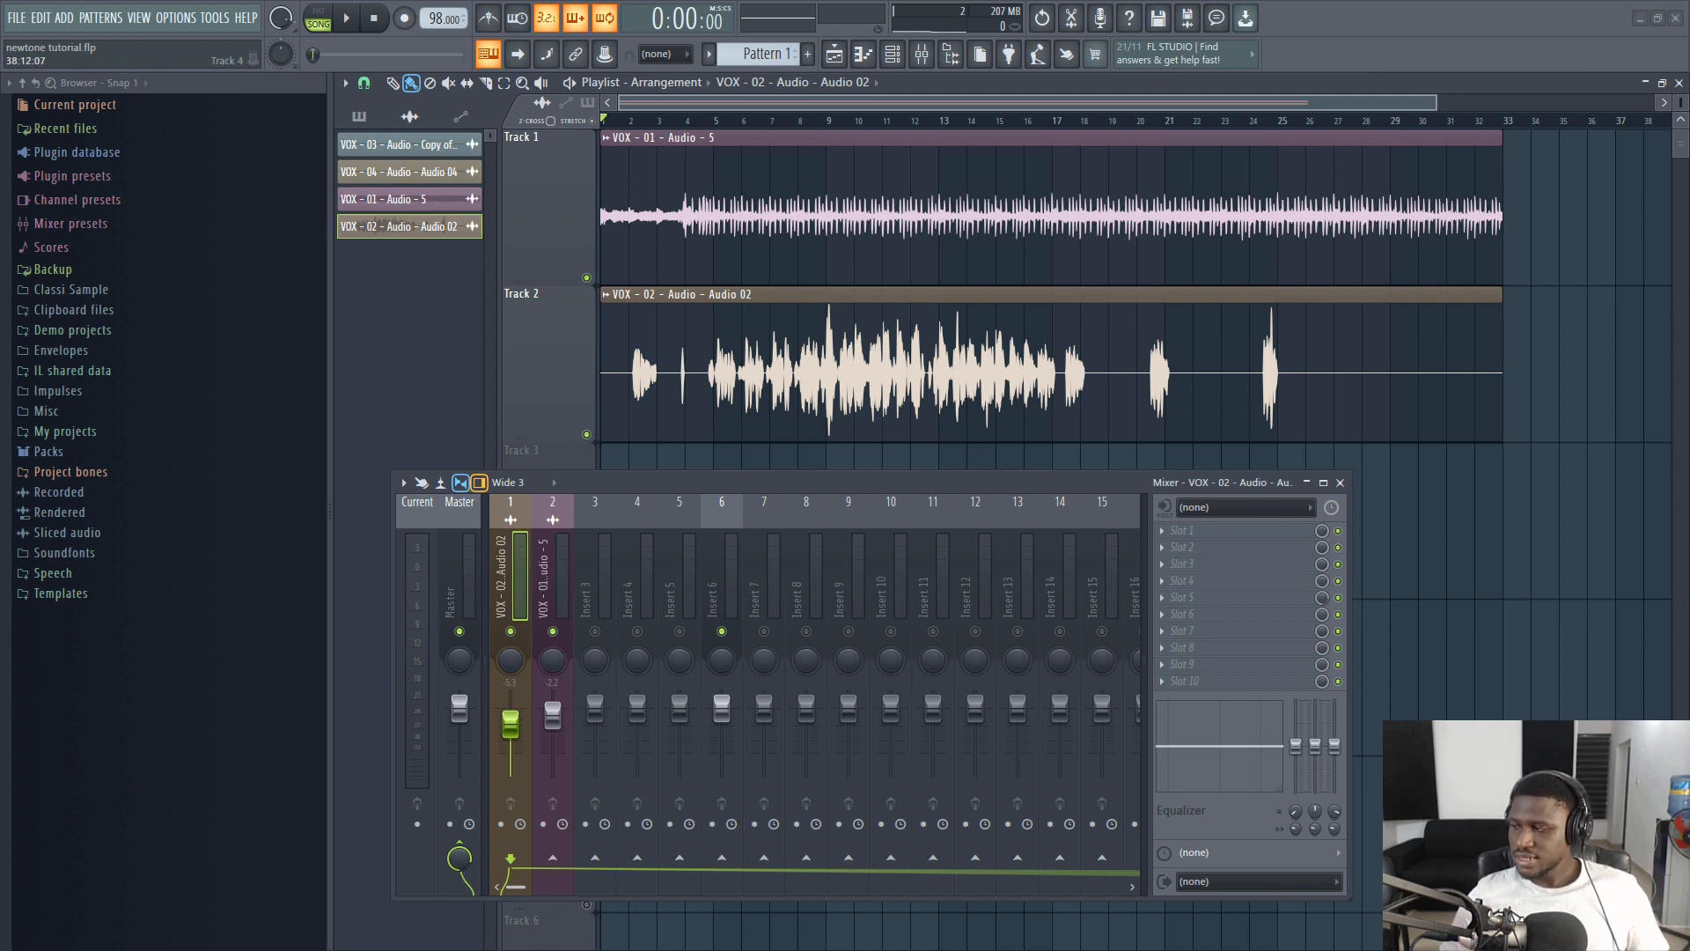
Step: Switch to the Project files folder and load the preset "Sc tuts Afrolead vocals" onto vocal mixer track 1
key("alt+Tab")
left_click_drag(1155, 396, 1259, 344)
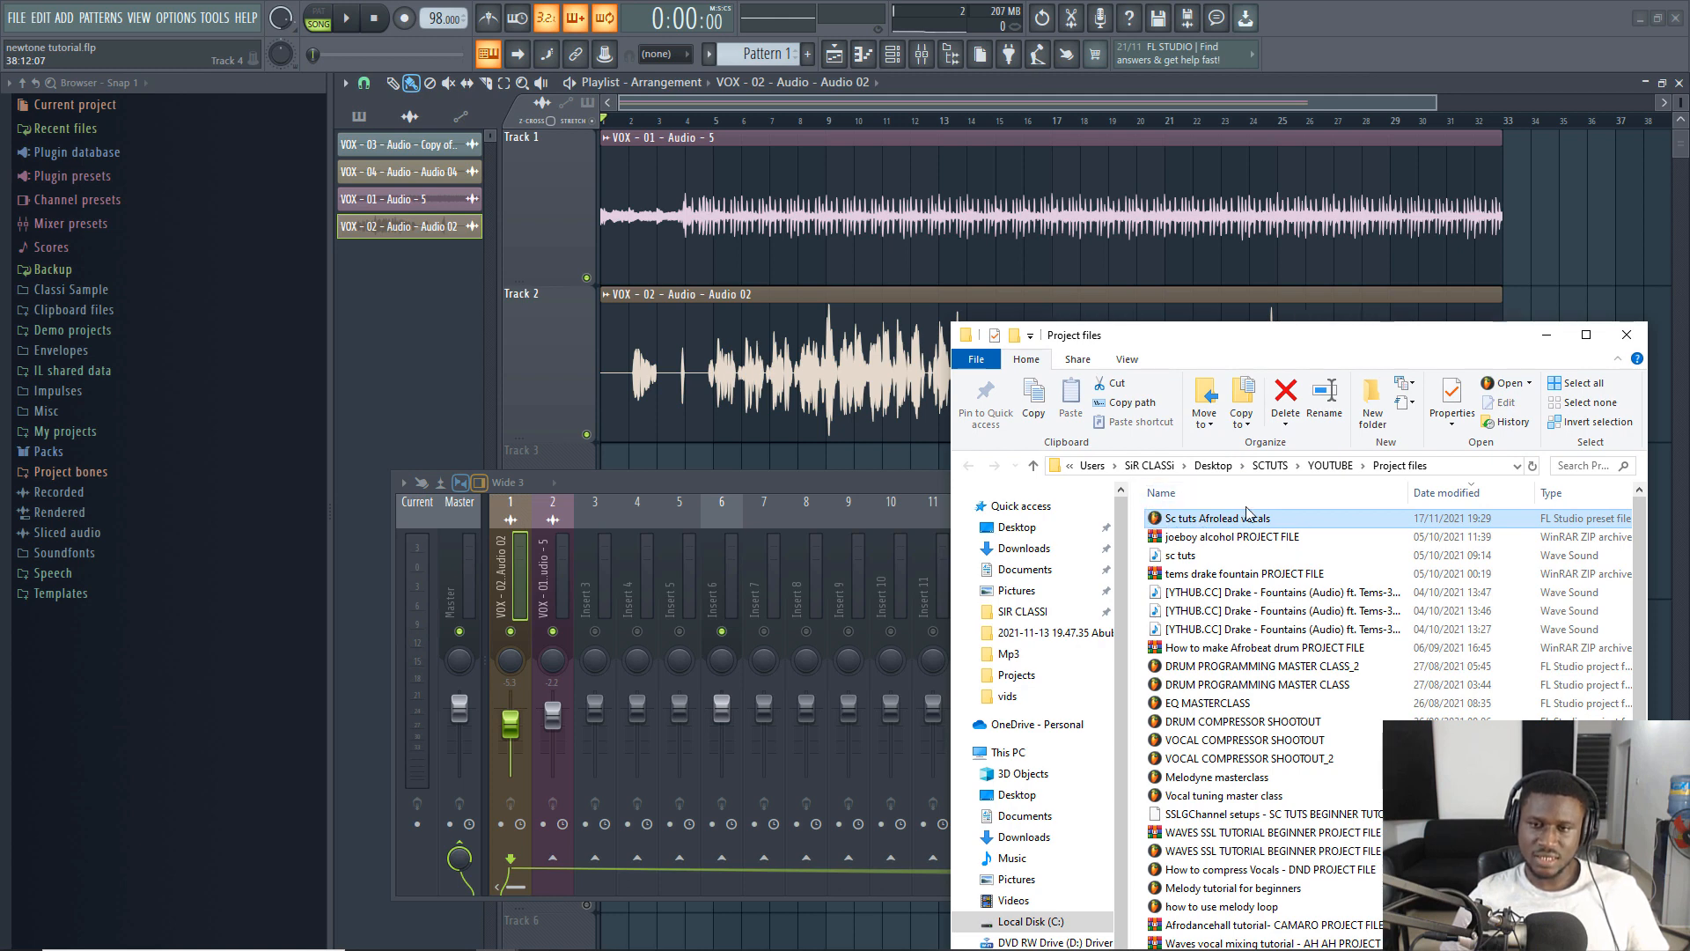
left_click_drag(1329, 356, 1686, 357)
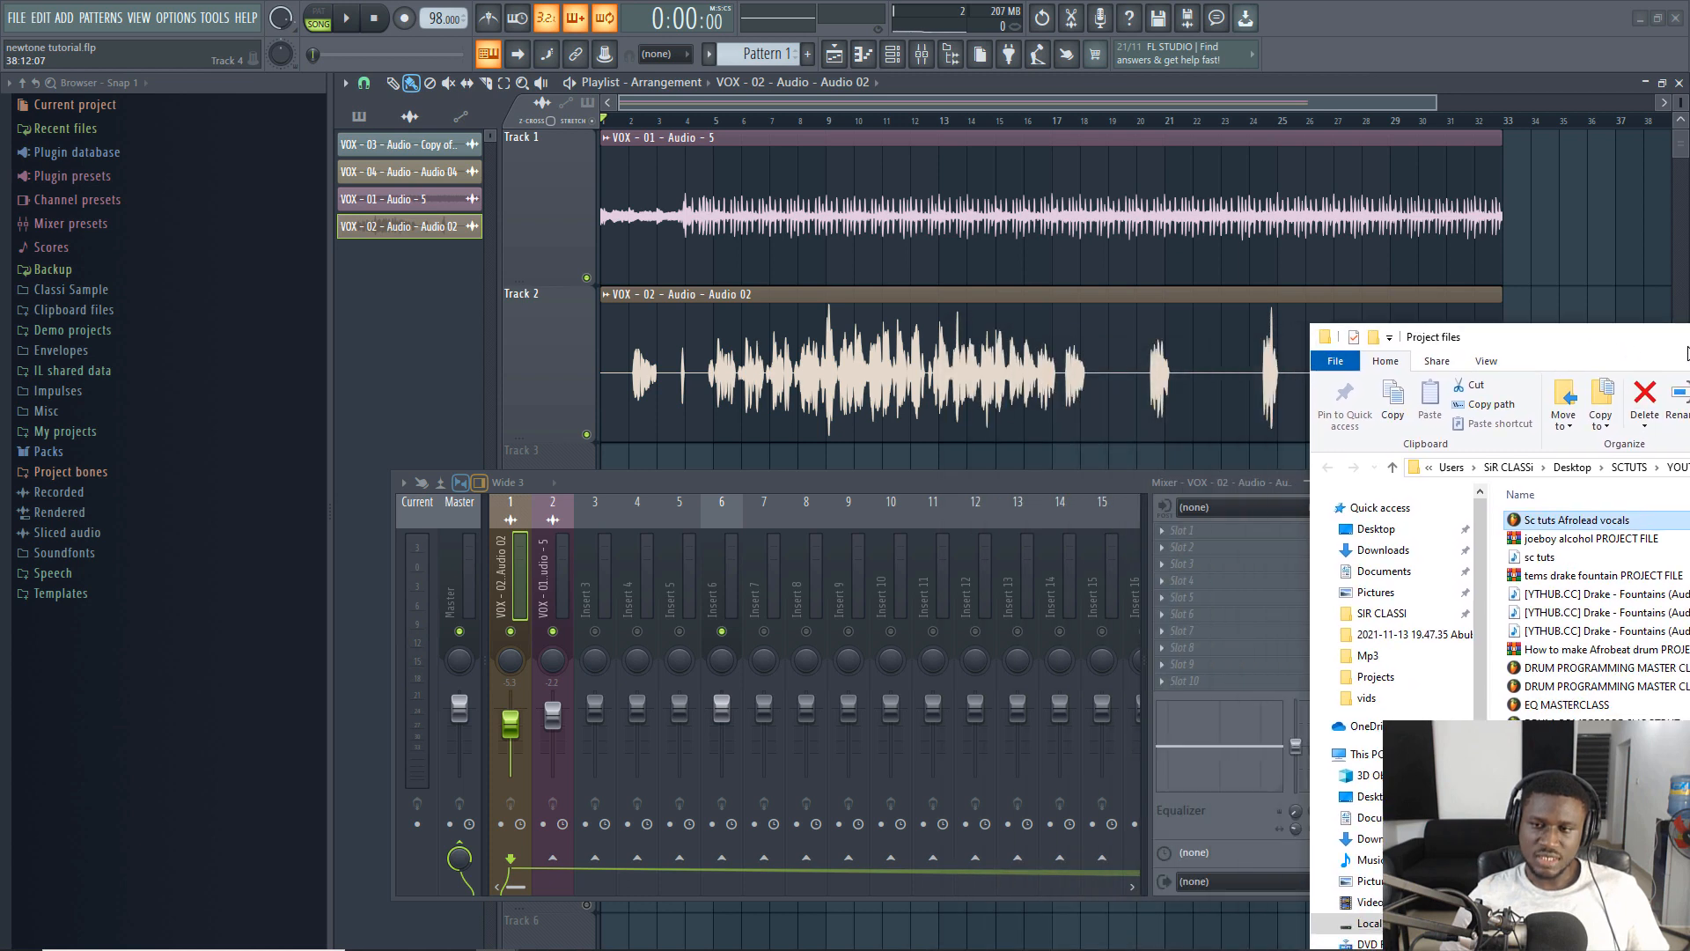
left_click_drag(1555, 523, 524, 482)
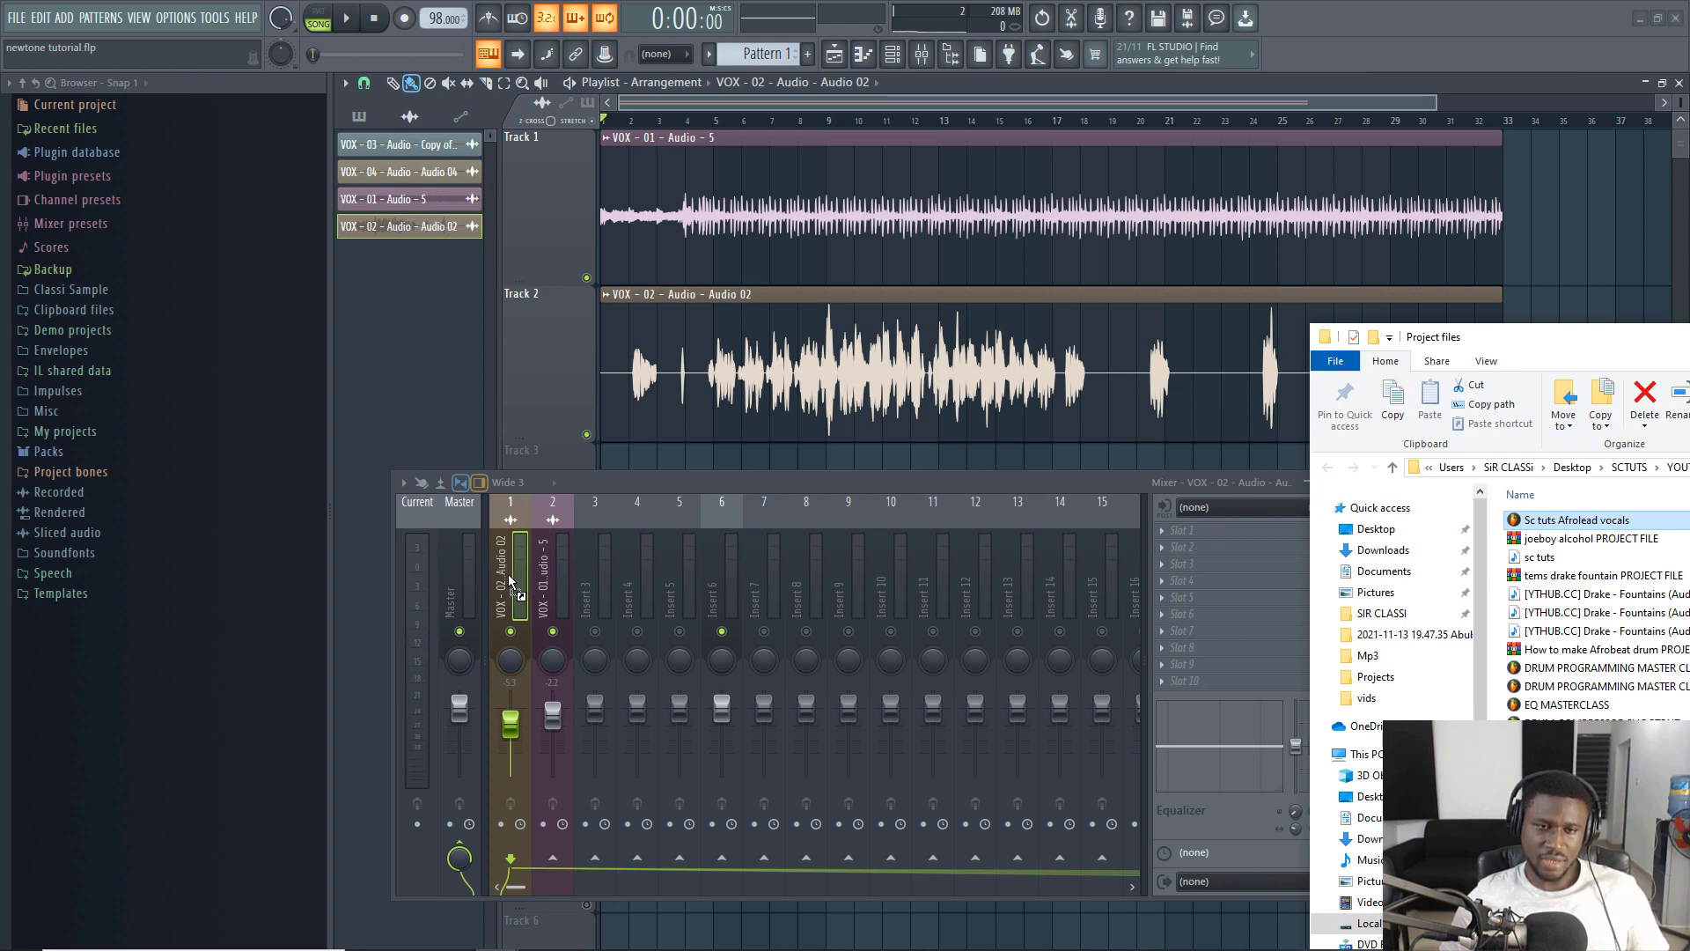
left_click_drag(509, 574, 509, 573)
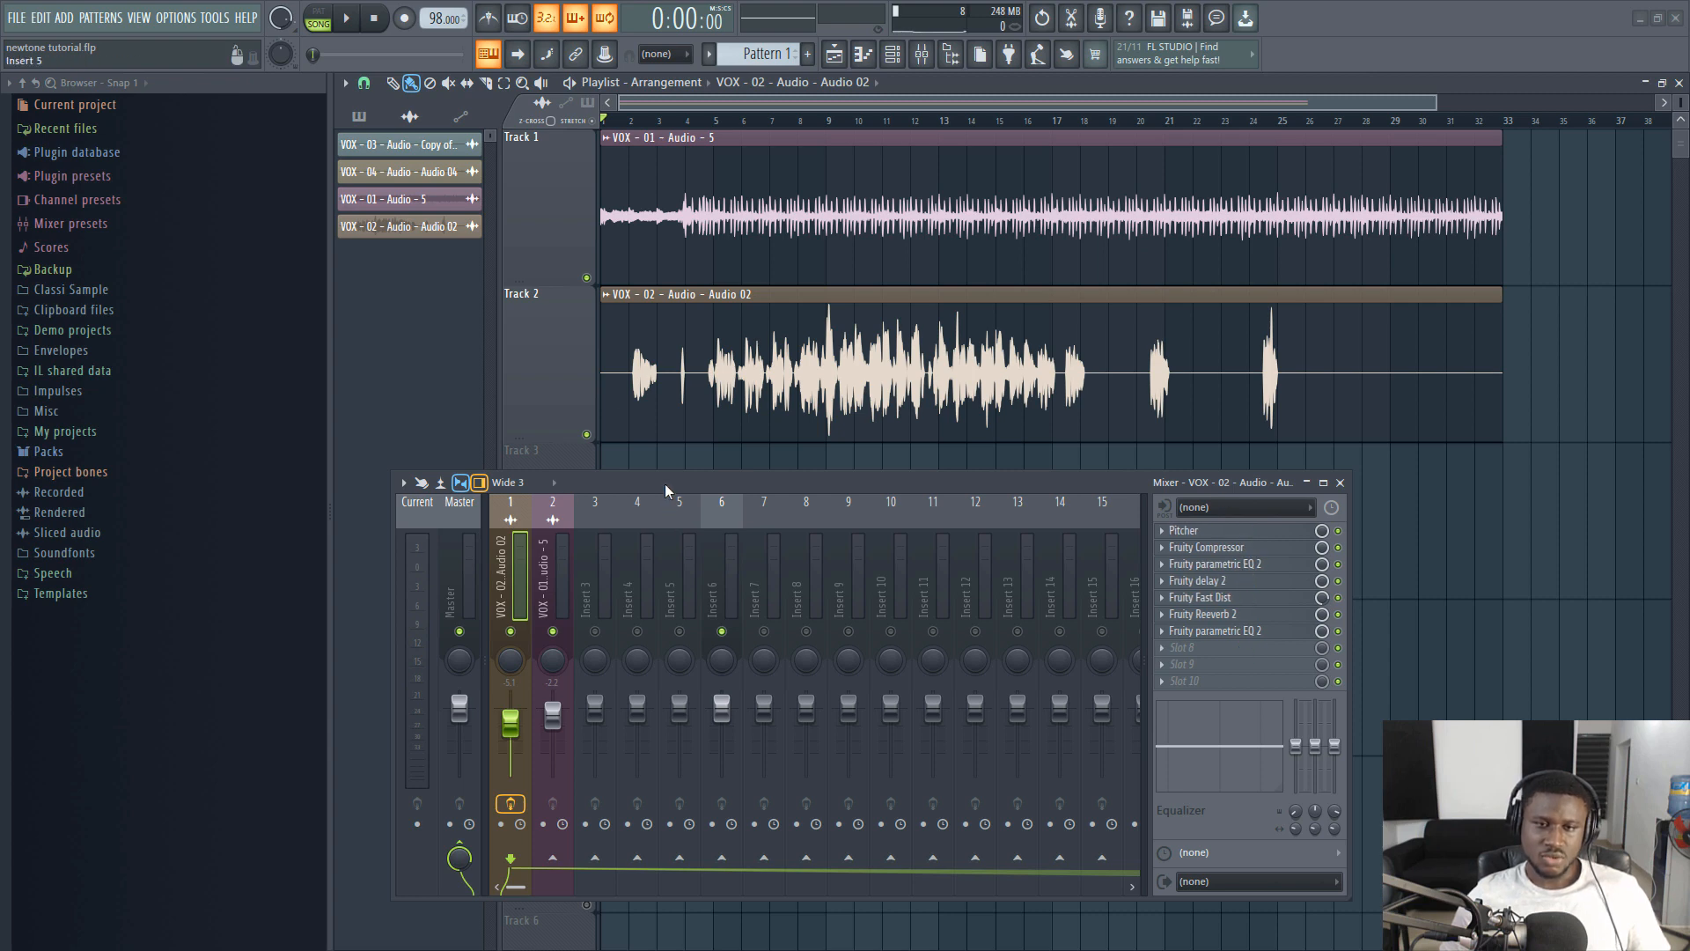
Step: Set the song position to bar 5 and play the section to hear the loaded vocal preset
left_click(714, 122)
key("space")
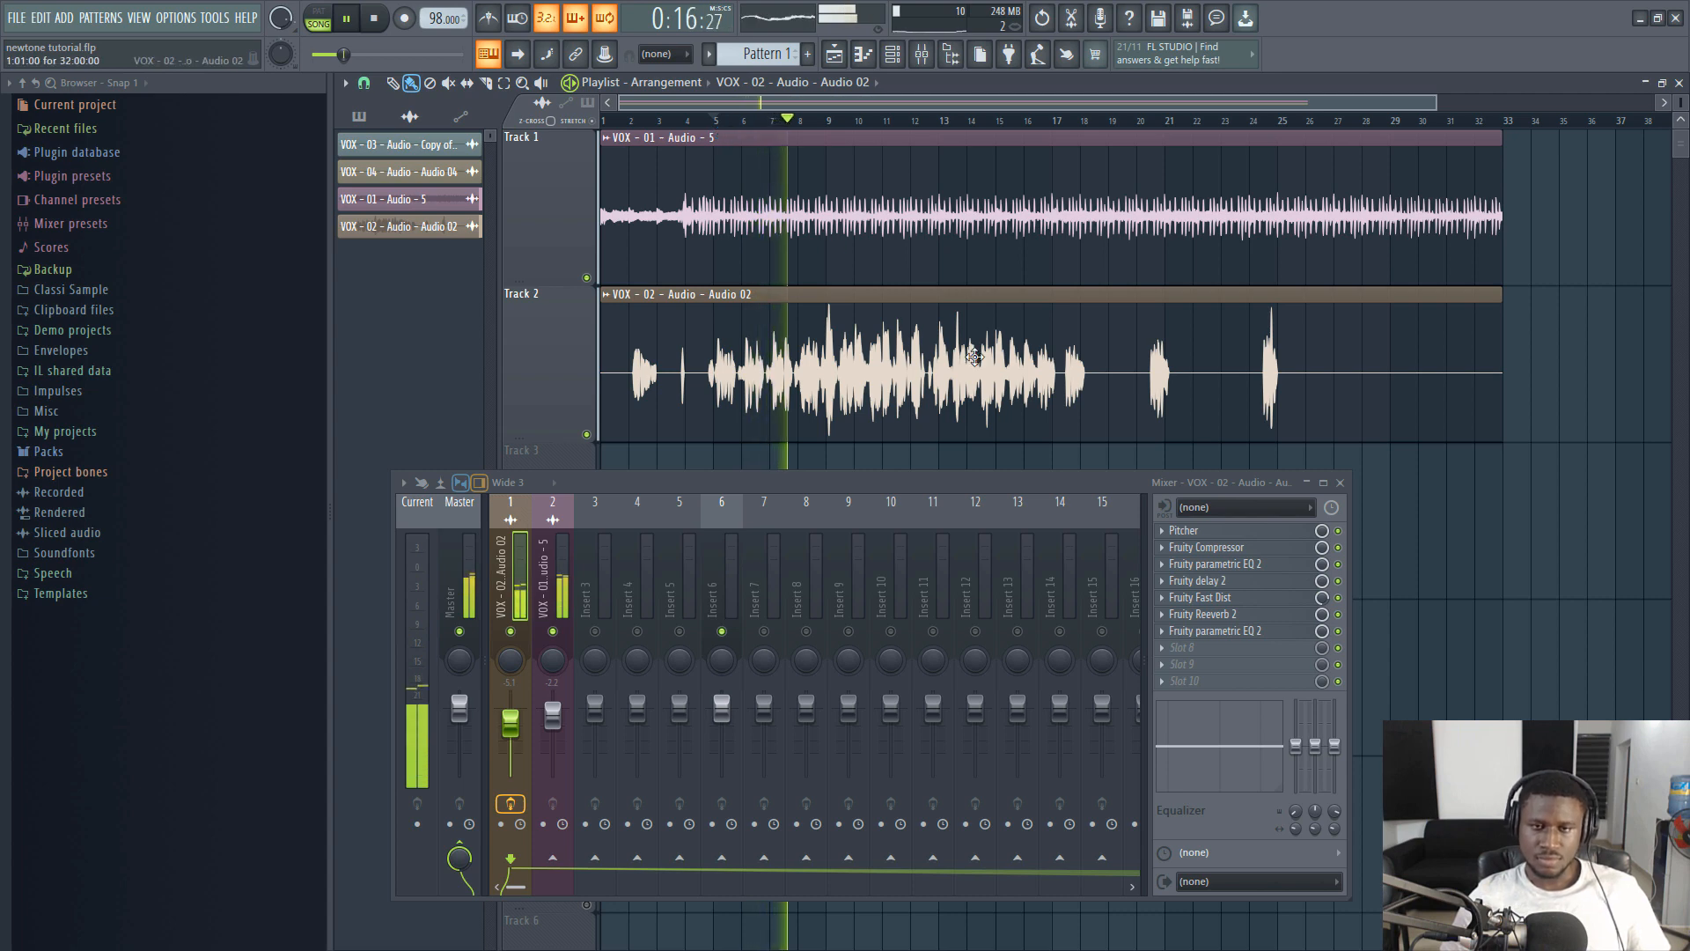
key("space")
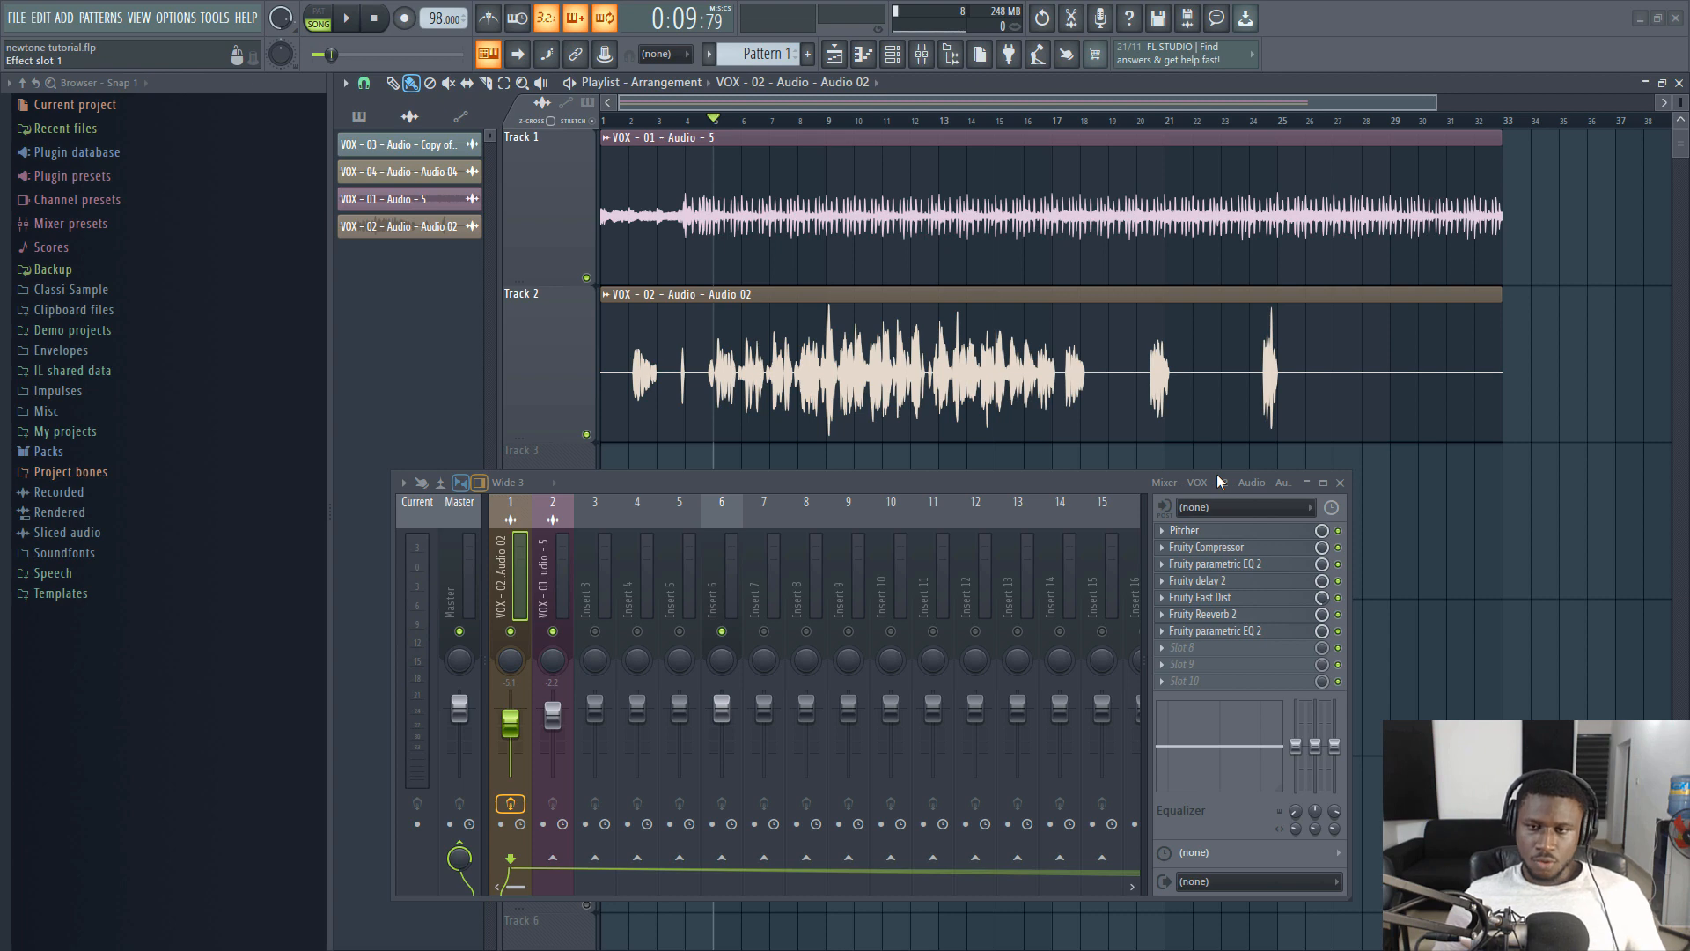
Step: Solo the Pitcher effect on the vocal mixer track and open its window clear of the mixer
right_click(1337, 530)
key("Escape")
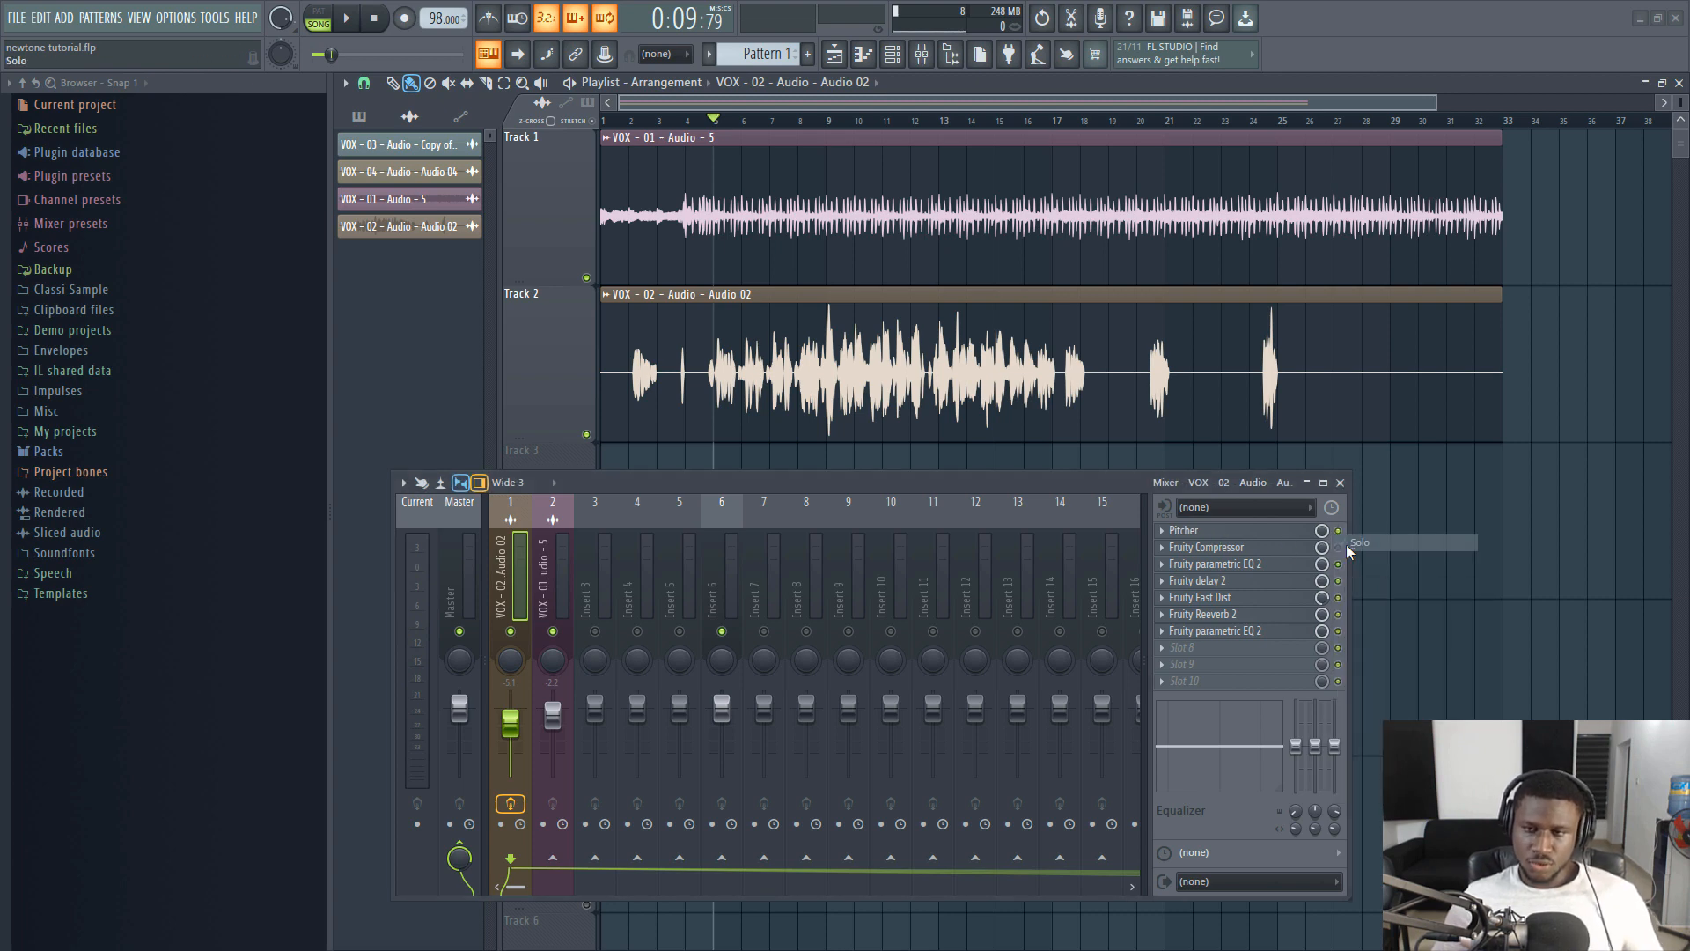
left_click(1232, 530)
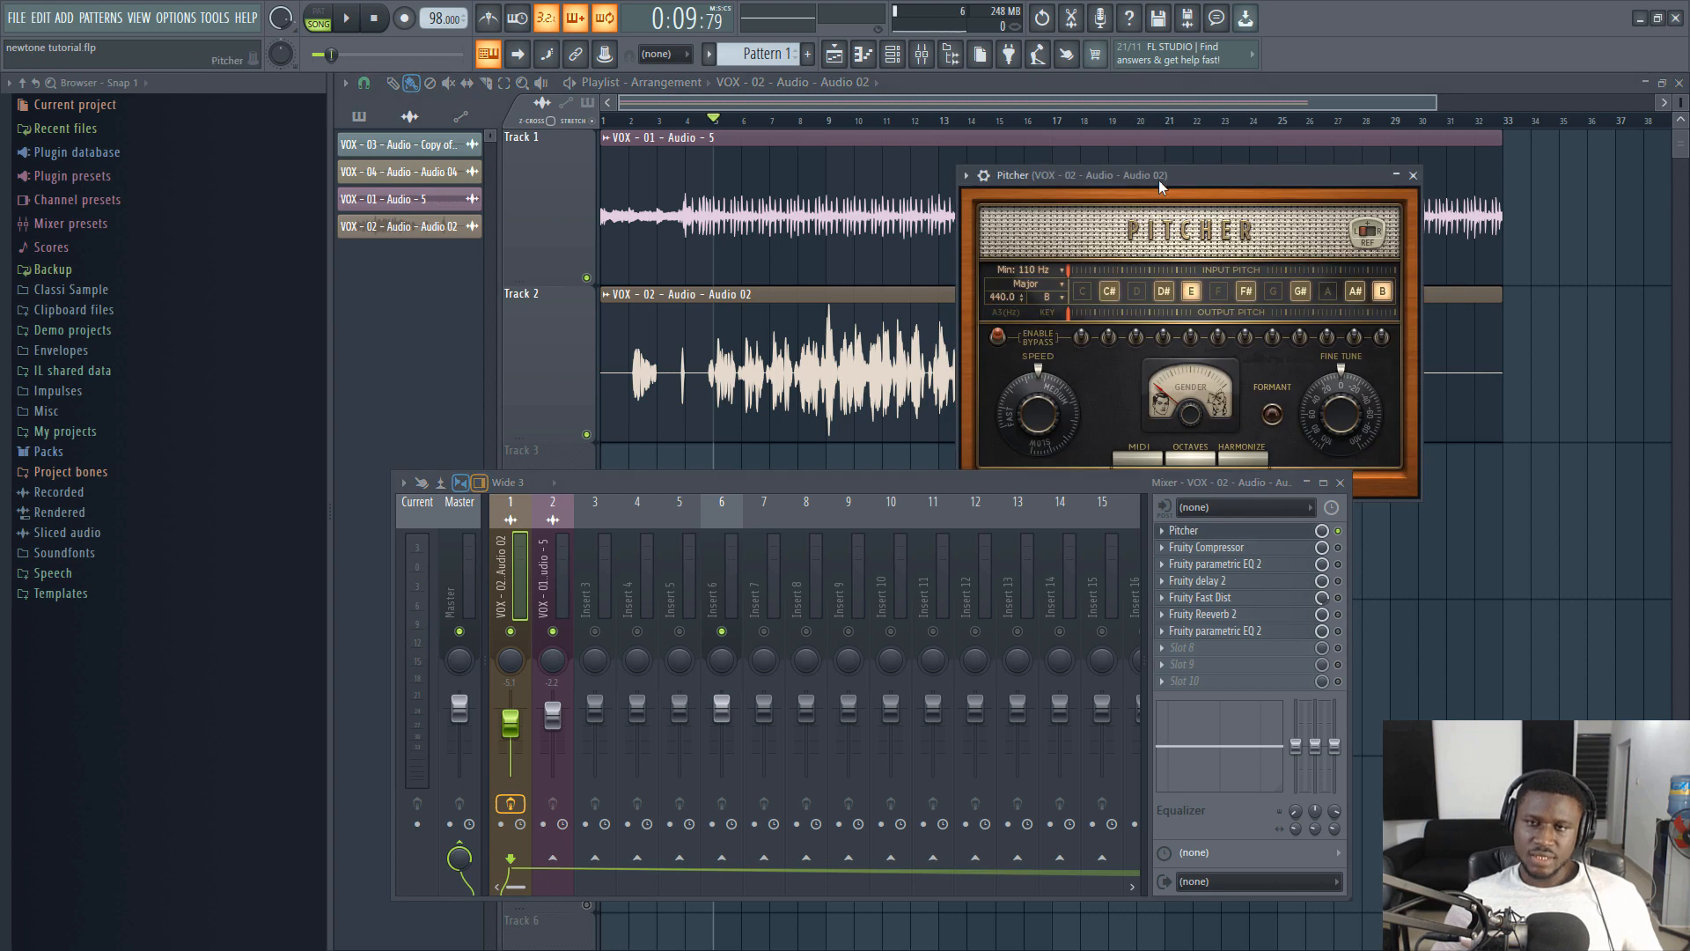
left_click_drag(1158, 179, 906, 129)
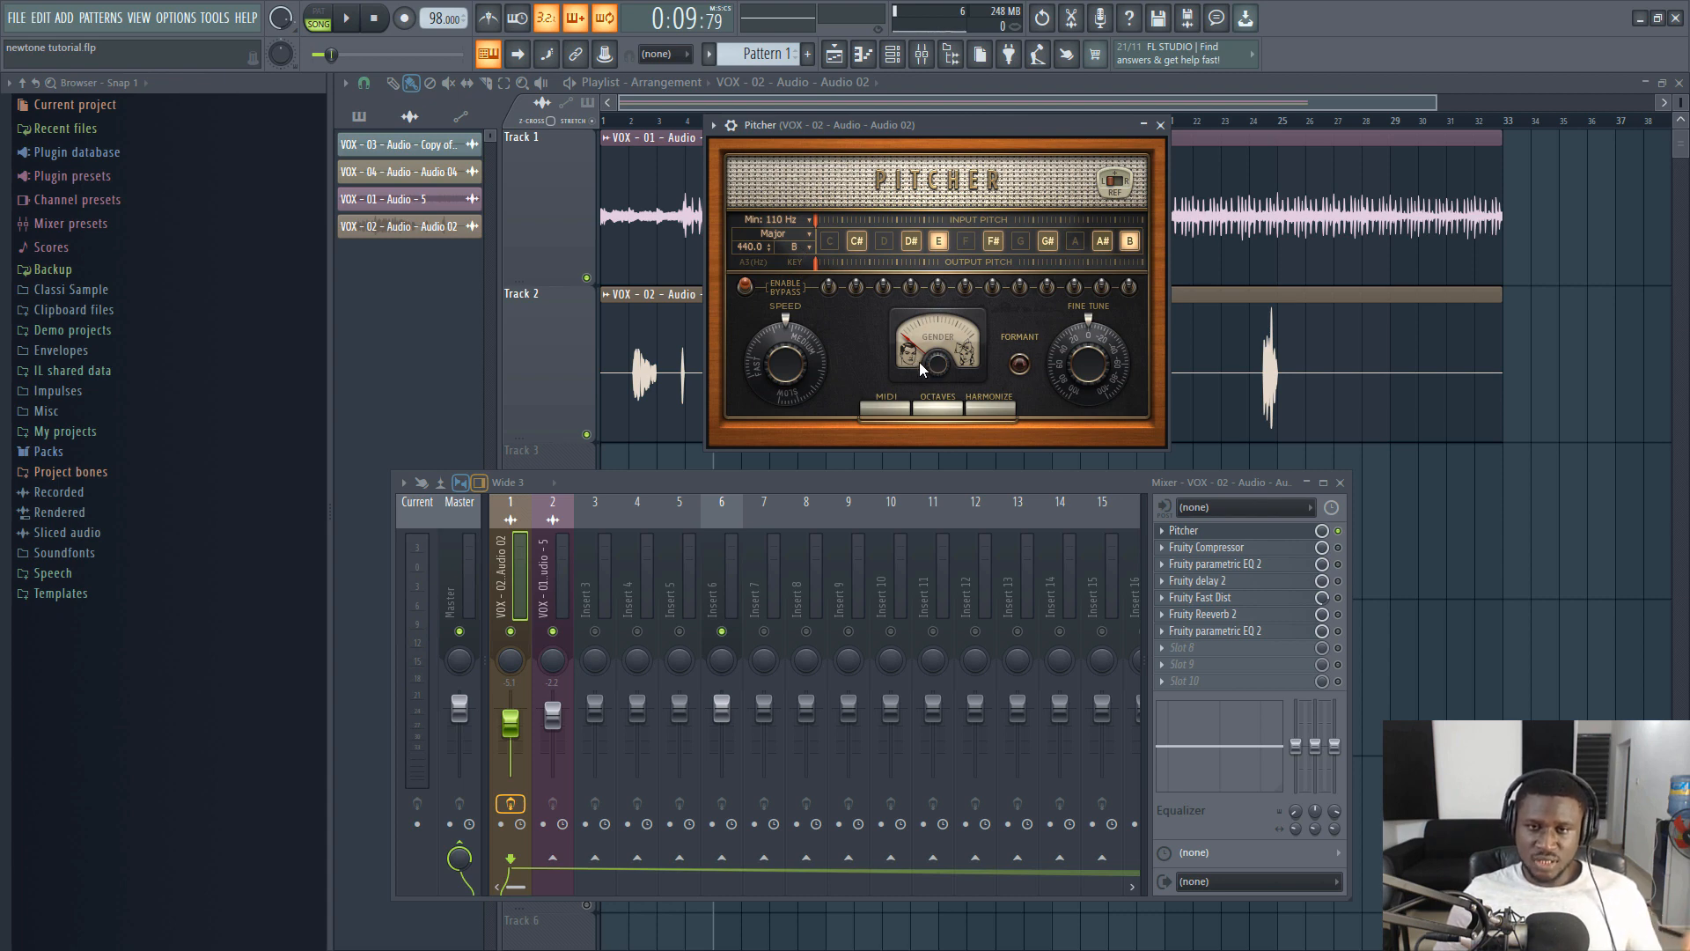
Step: Try Pitcher's Gender control at 100, turn it back down, and close the plugin window
left_click_drag(936, 359, 936, 299)
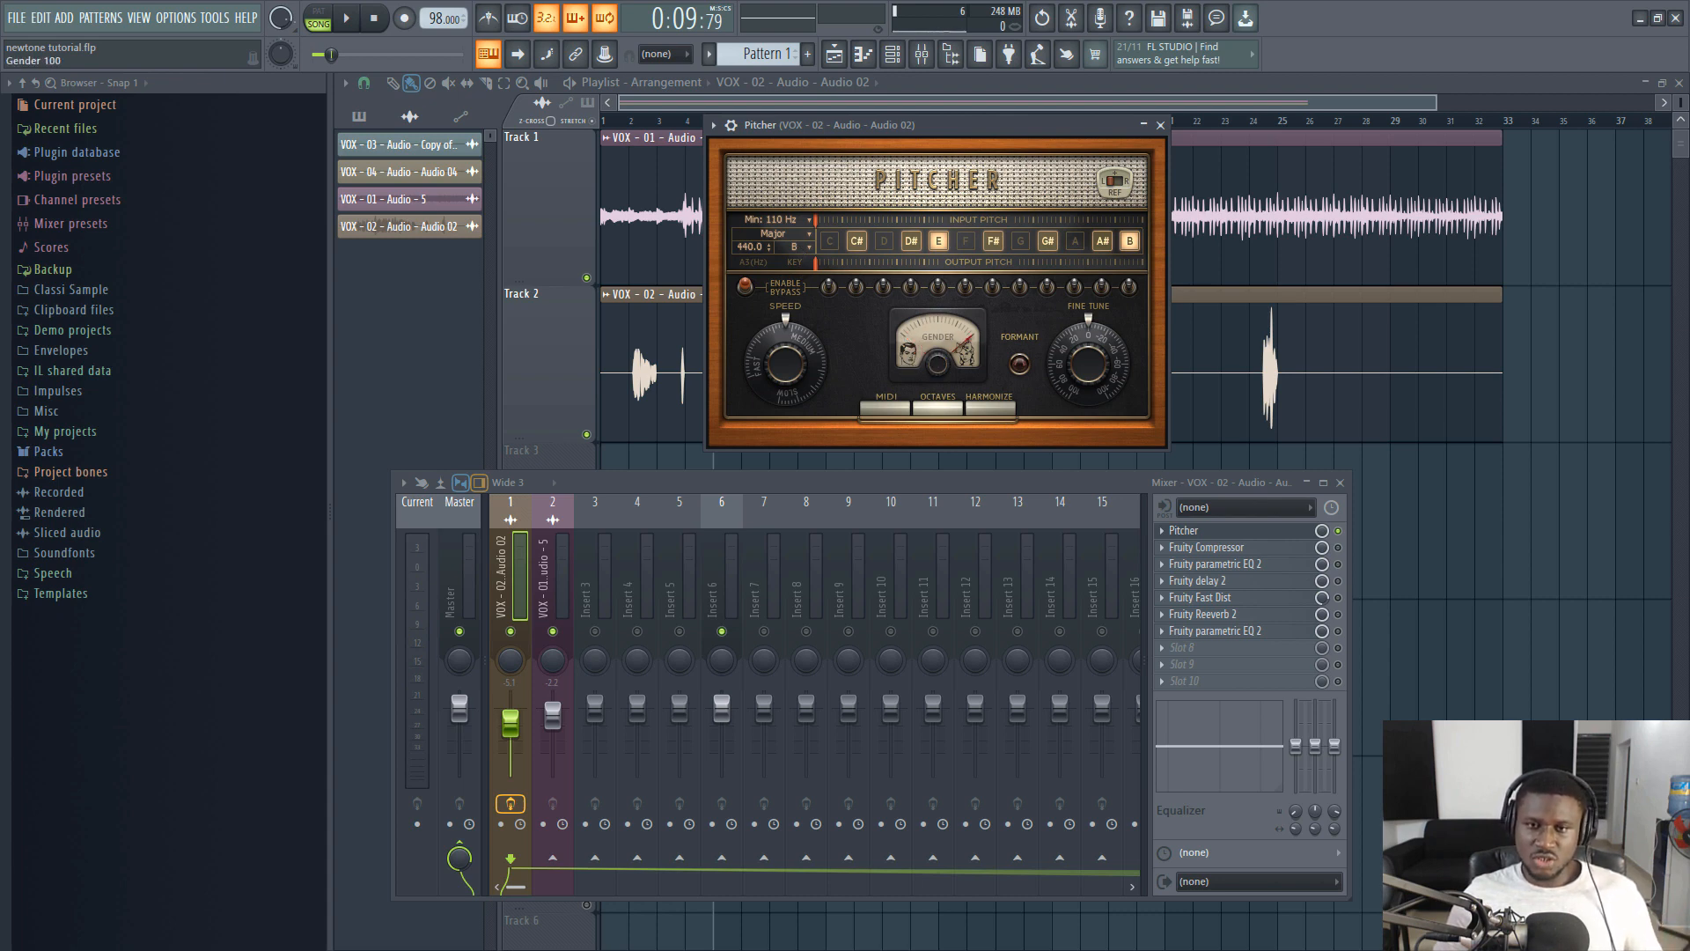
left_click_drag(936, 361, 936, 475)
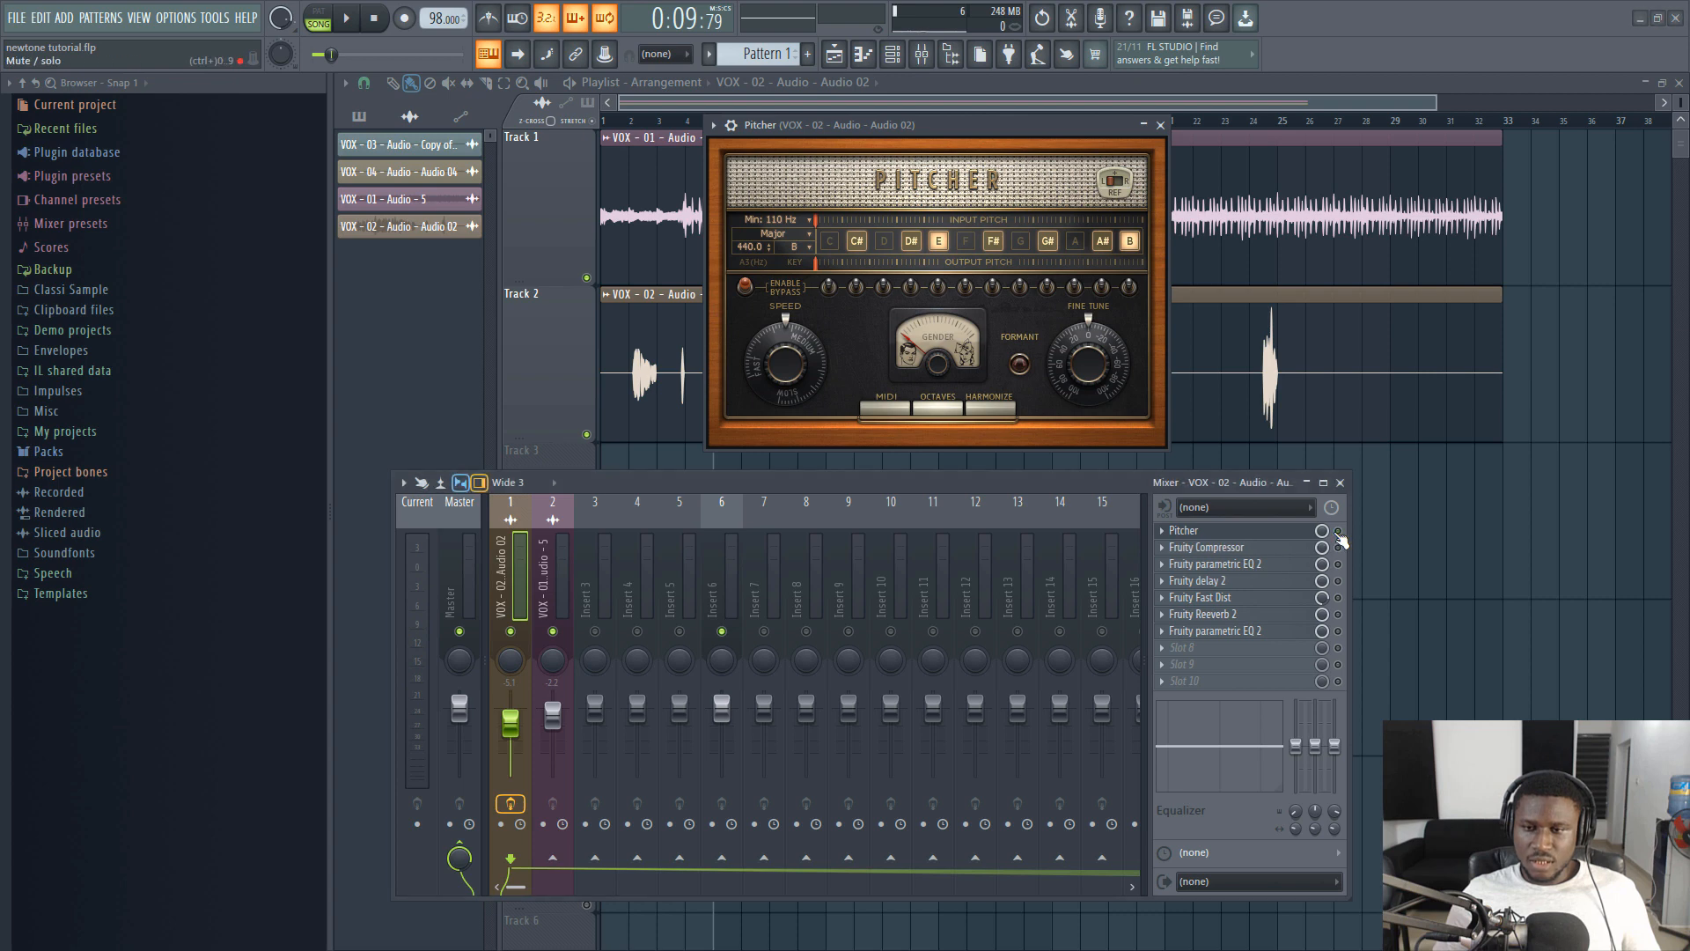
left_click(1160, 125)
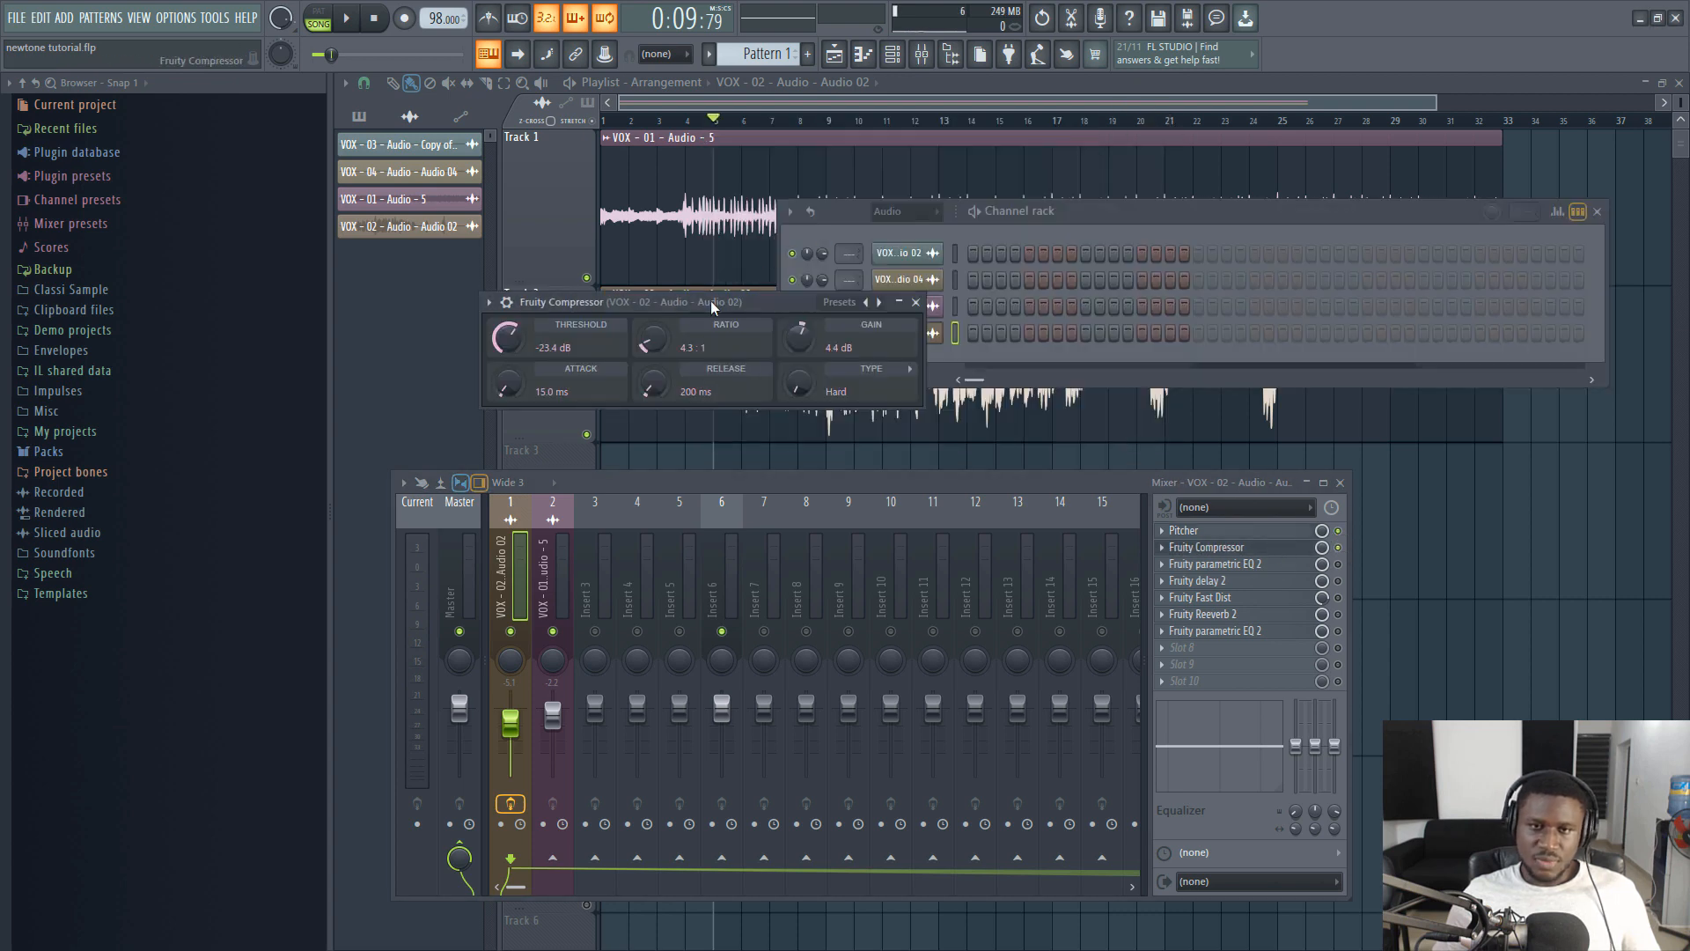
Step: Hide the channel rack and examine the Fruity Compressor's threshold, ratio, gain, attack, release and type settings
left_click(893, 53)
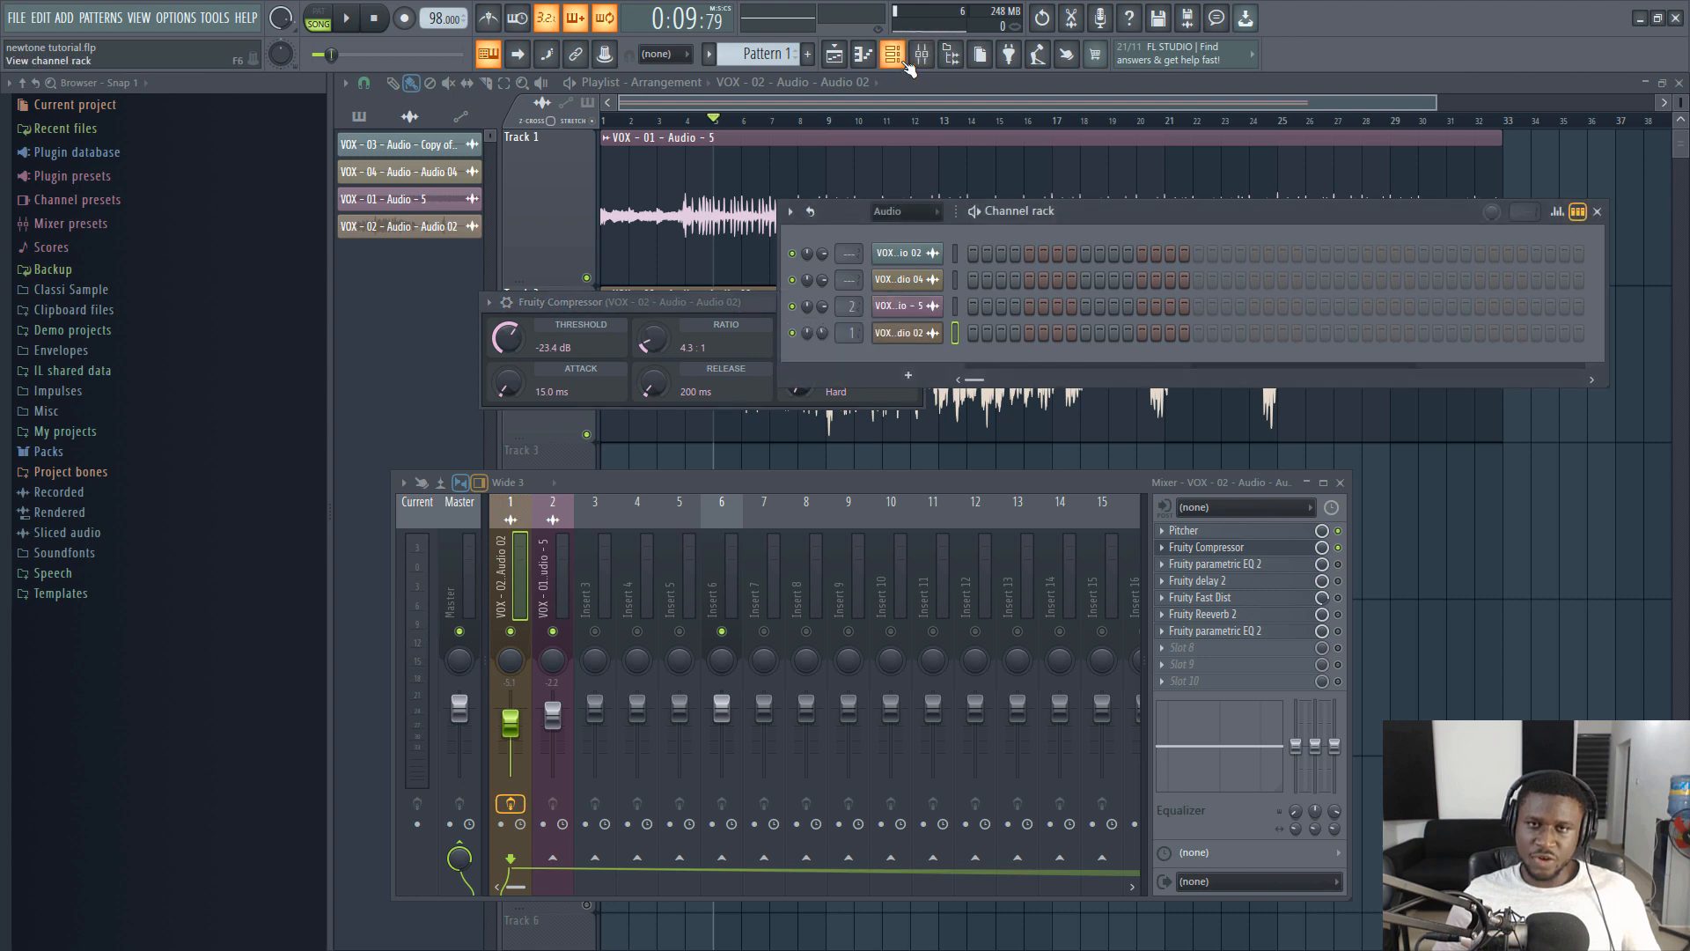
left_click(920, 55)
left_click_drag(741, 303, 1169, 162)
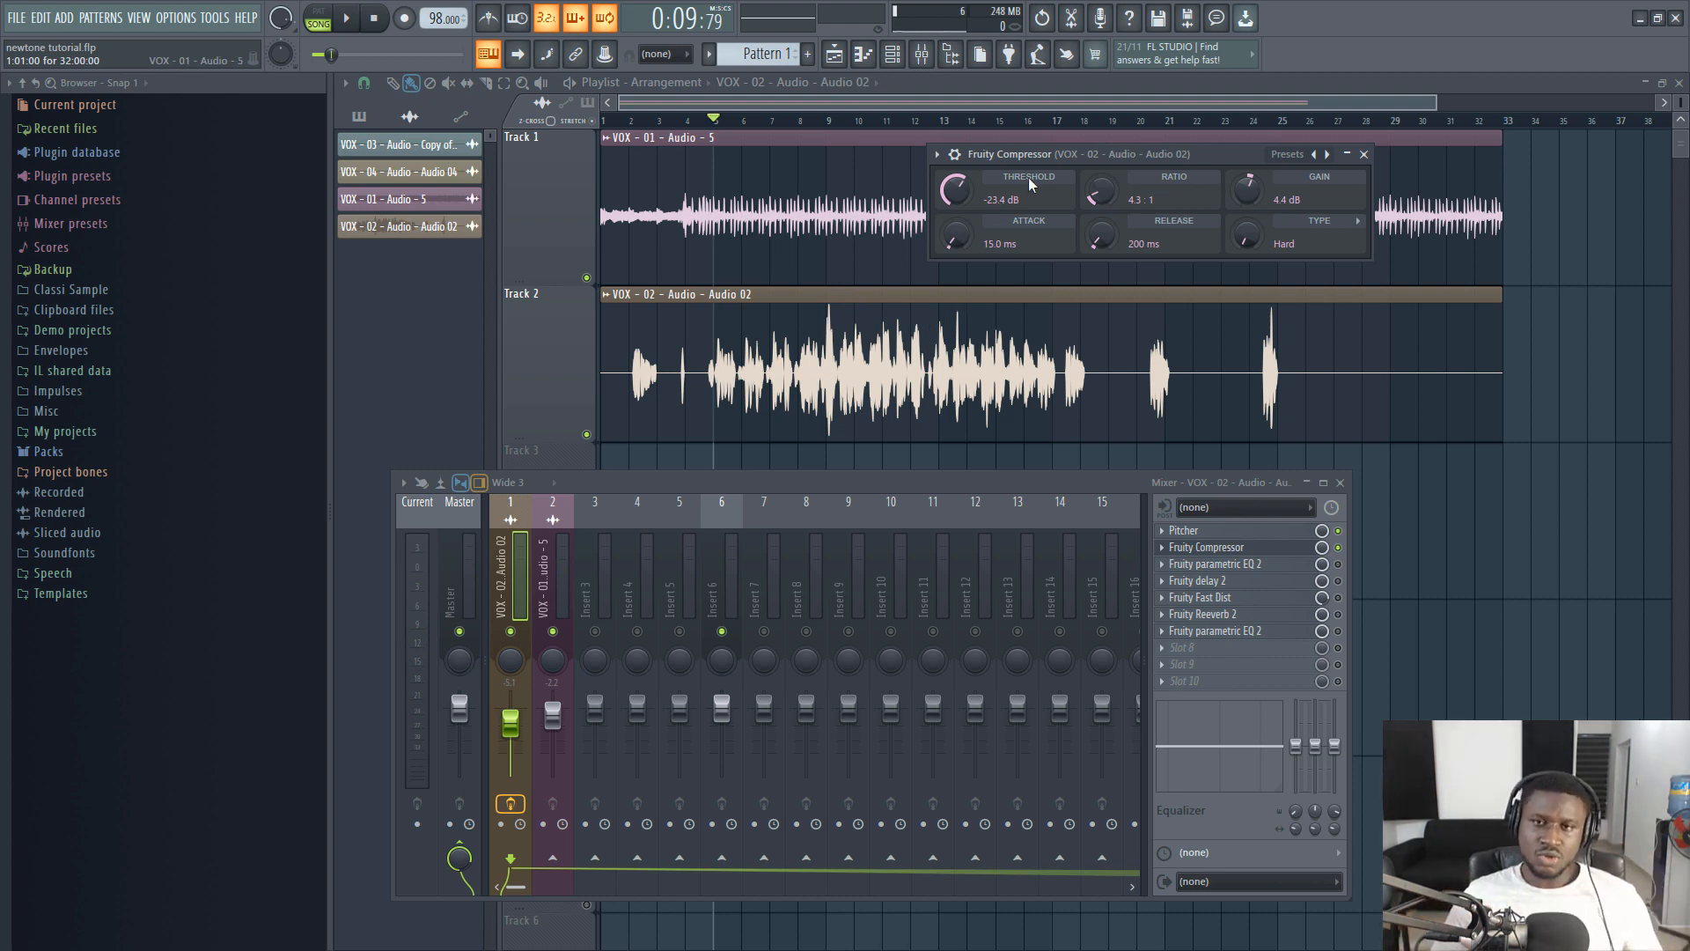
left_click_drag(1032, 153, 883, 250)
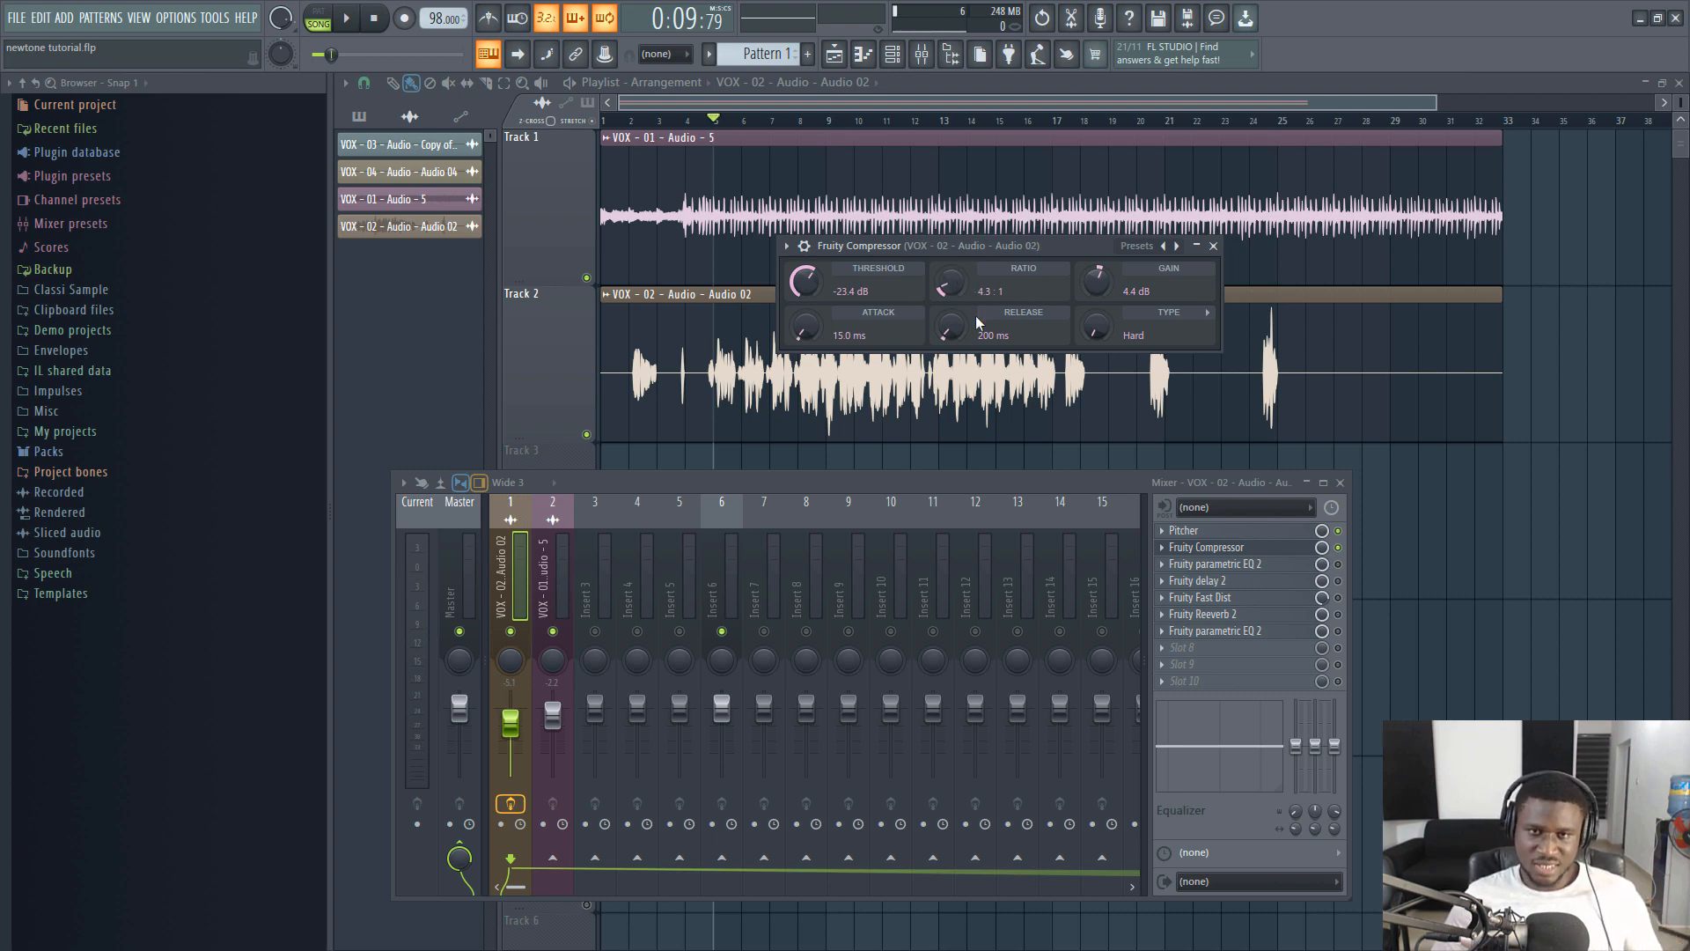
left_click(1213, 248)
Step: Open and enable the Fruity parametric EQ 2 in effect slot 3 and nudge its band 1 low cut around 100 Hz
left_click(1253, 566)
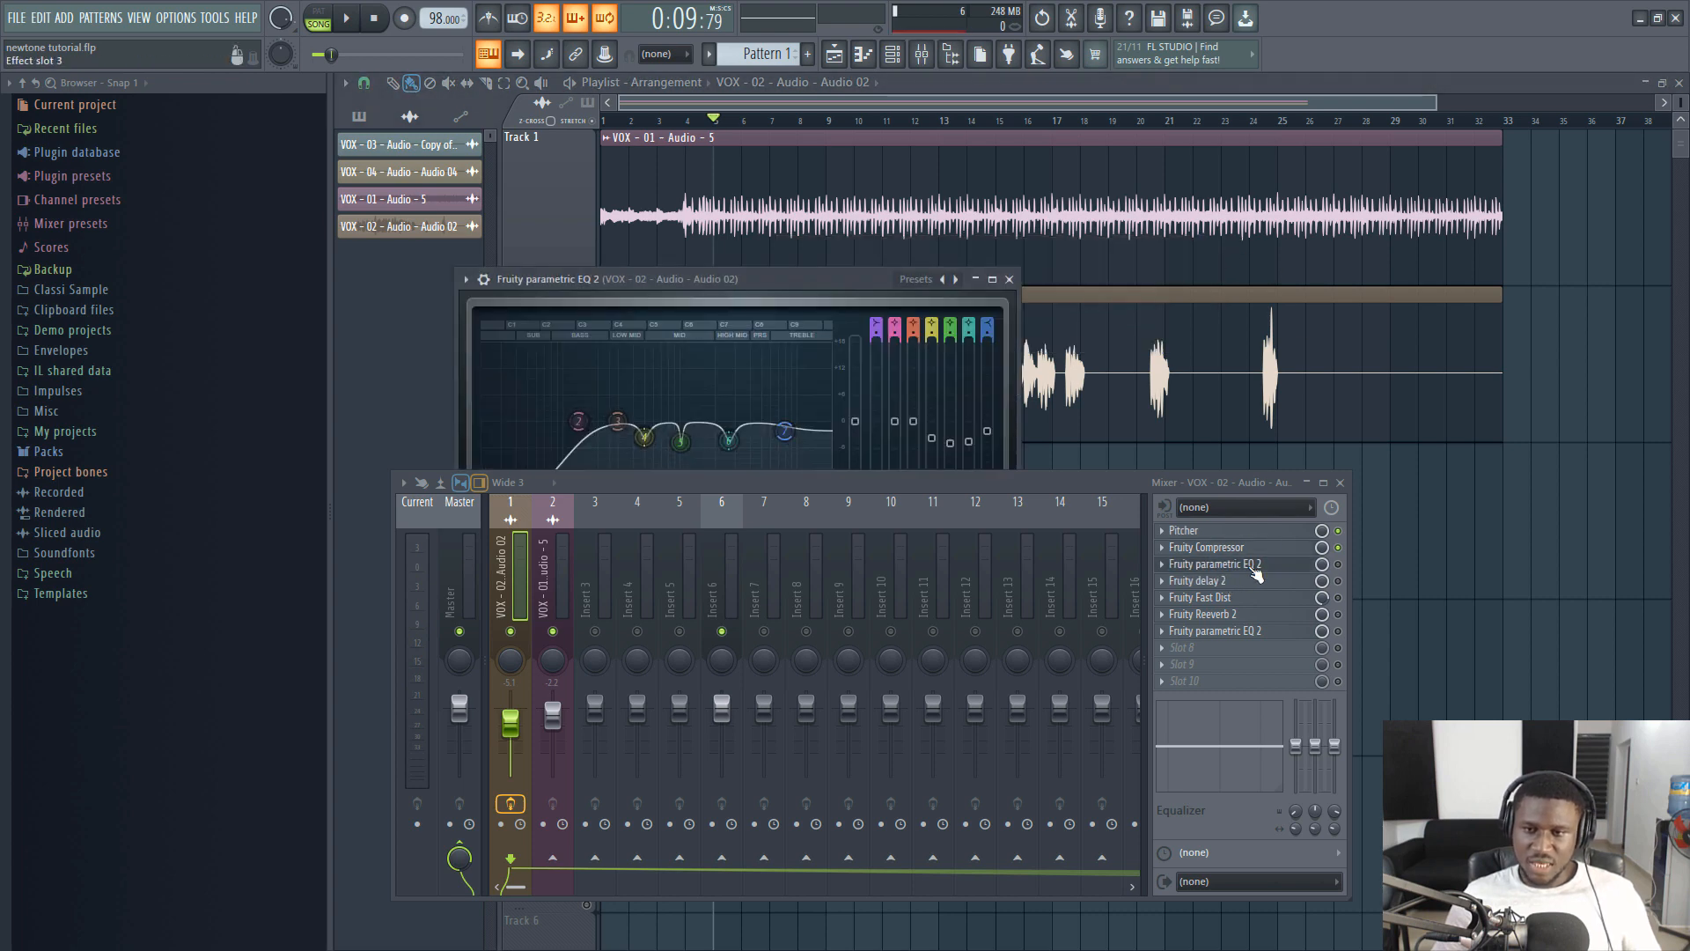
left_click(1338, 565)
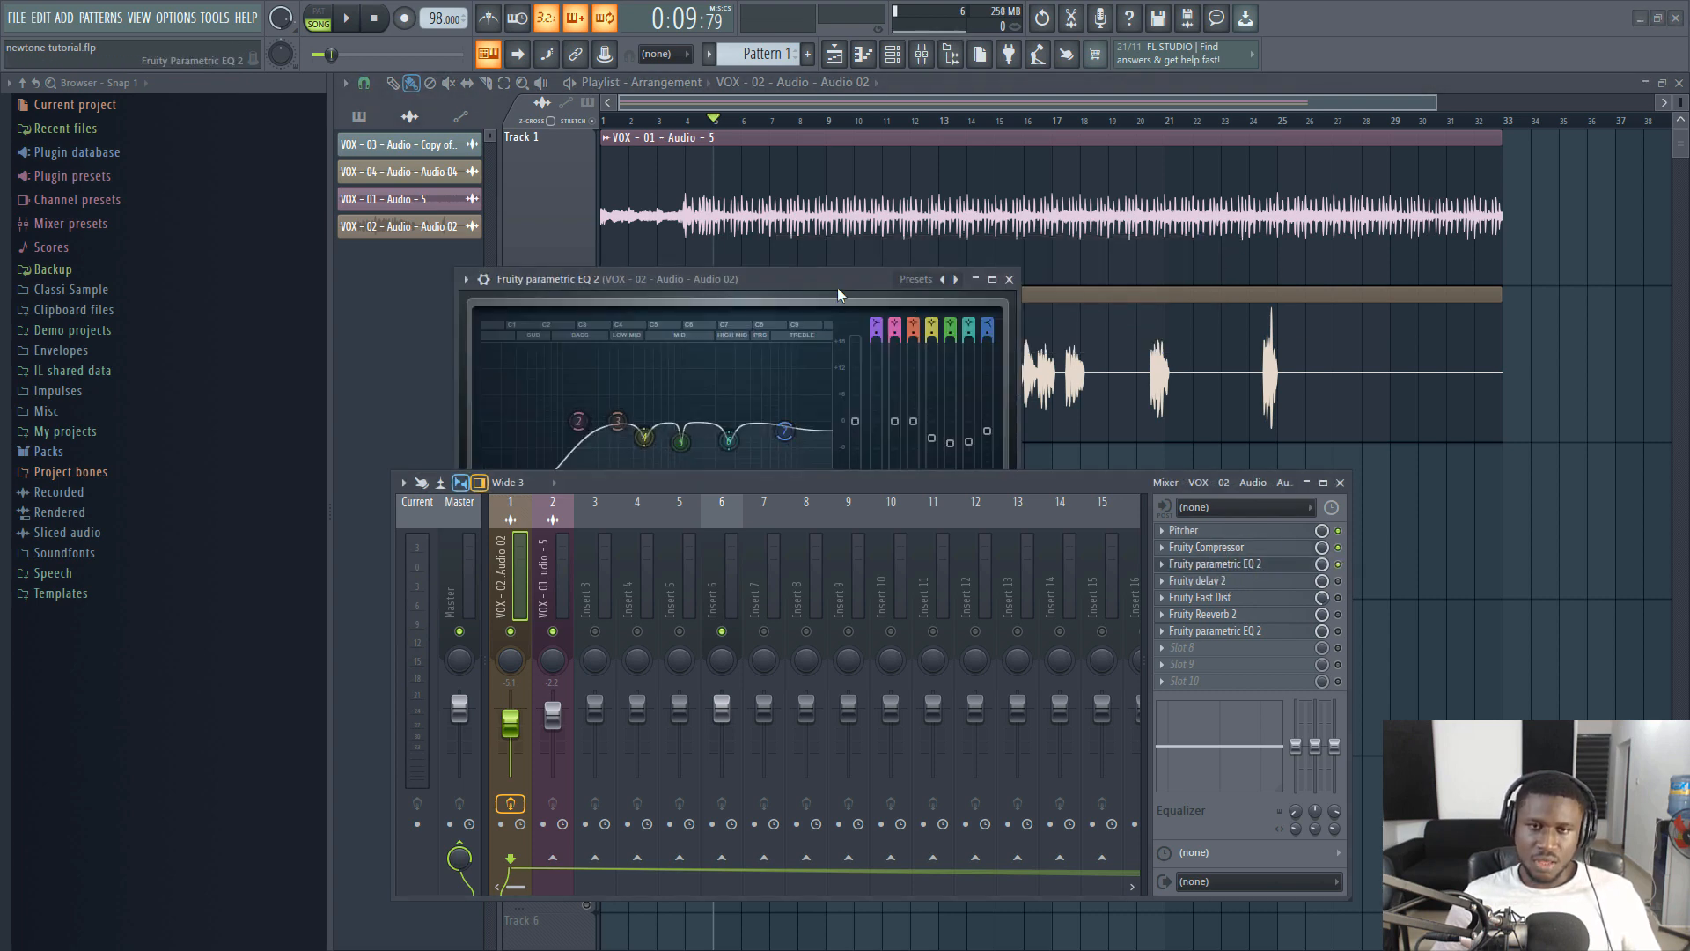
left_click_drag(837, 287, 1189, 164)
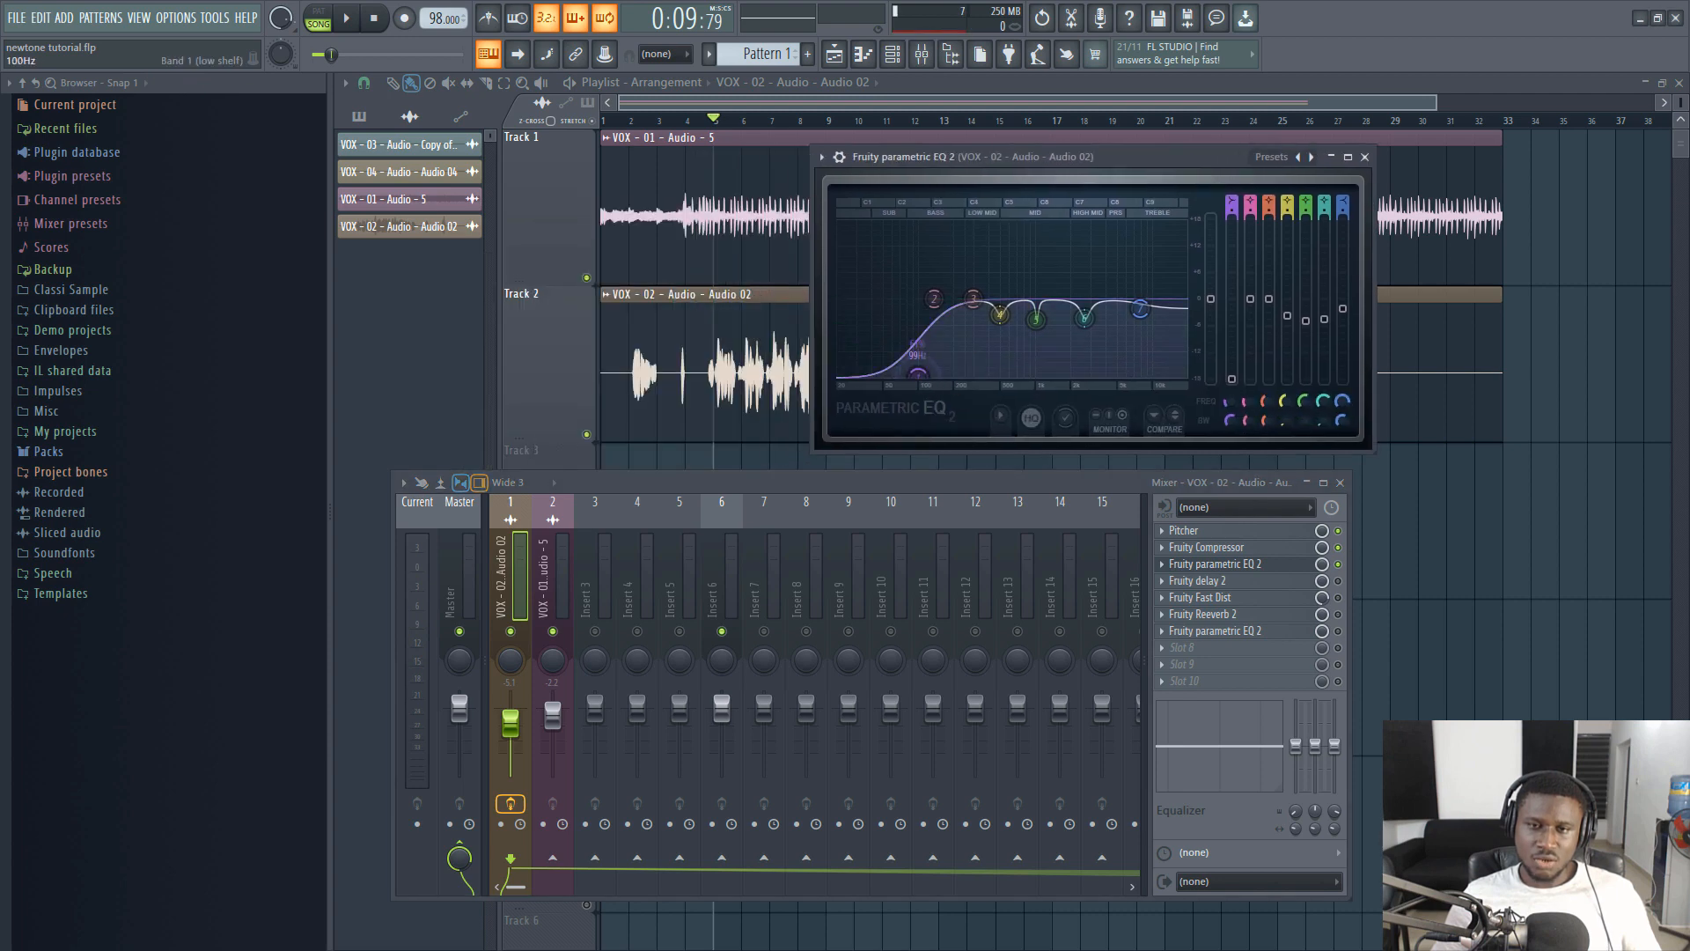
left_click_drag(918, 375, 923, 374)
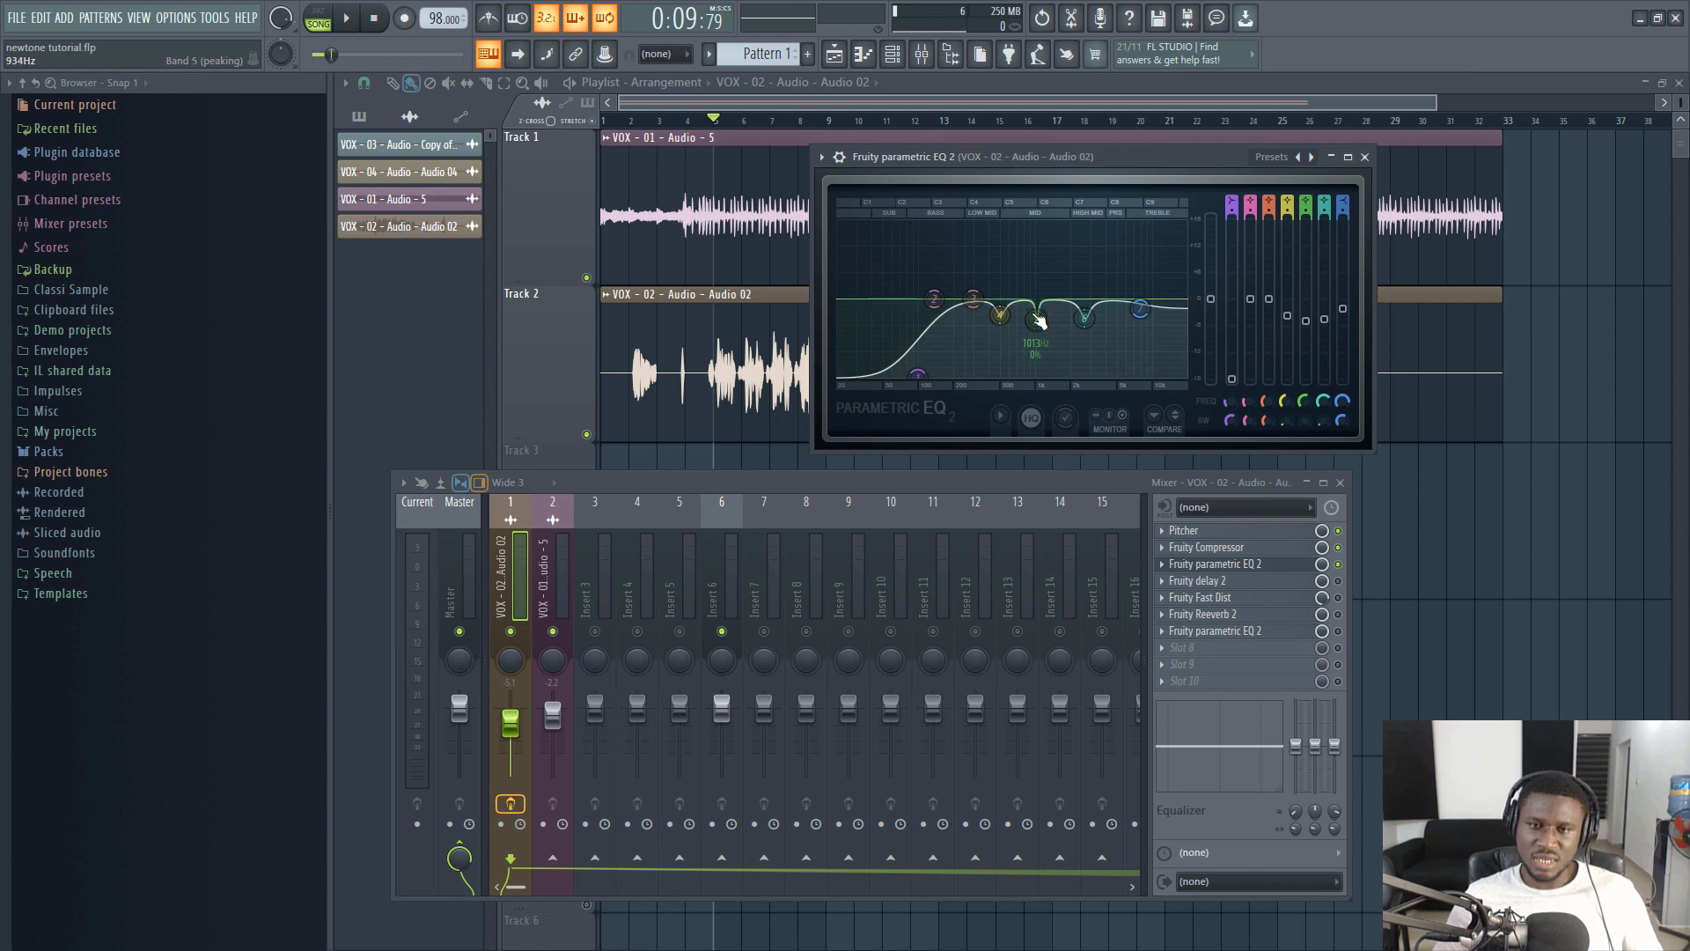
Step: Boost EQ band 5 to about 17.9 dB near 1167 Hz during playback, and return it to a slight cut
left_click_drag(1036, 319, 1039, 222)
key("space")
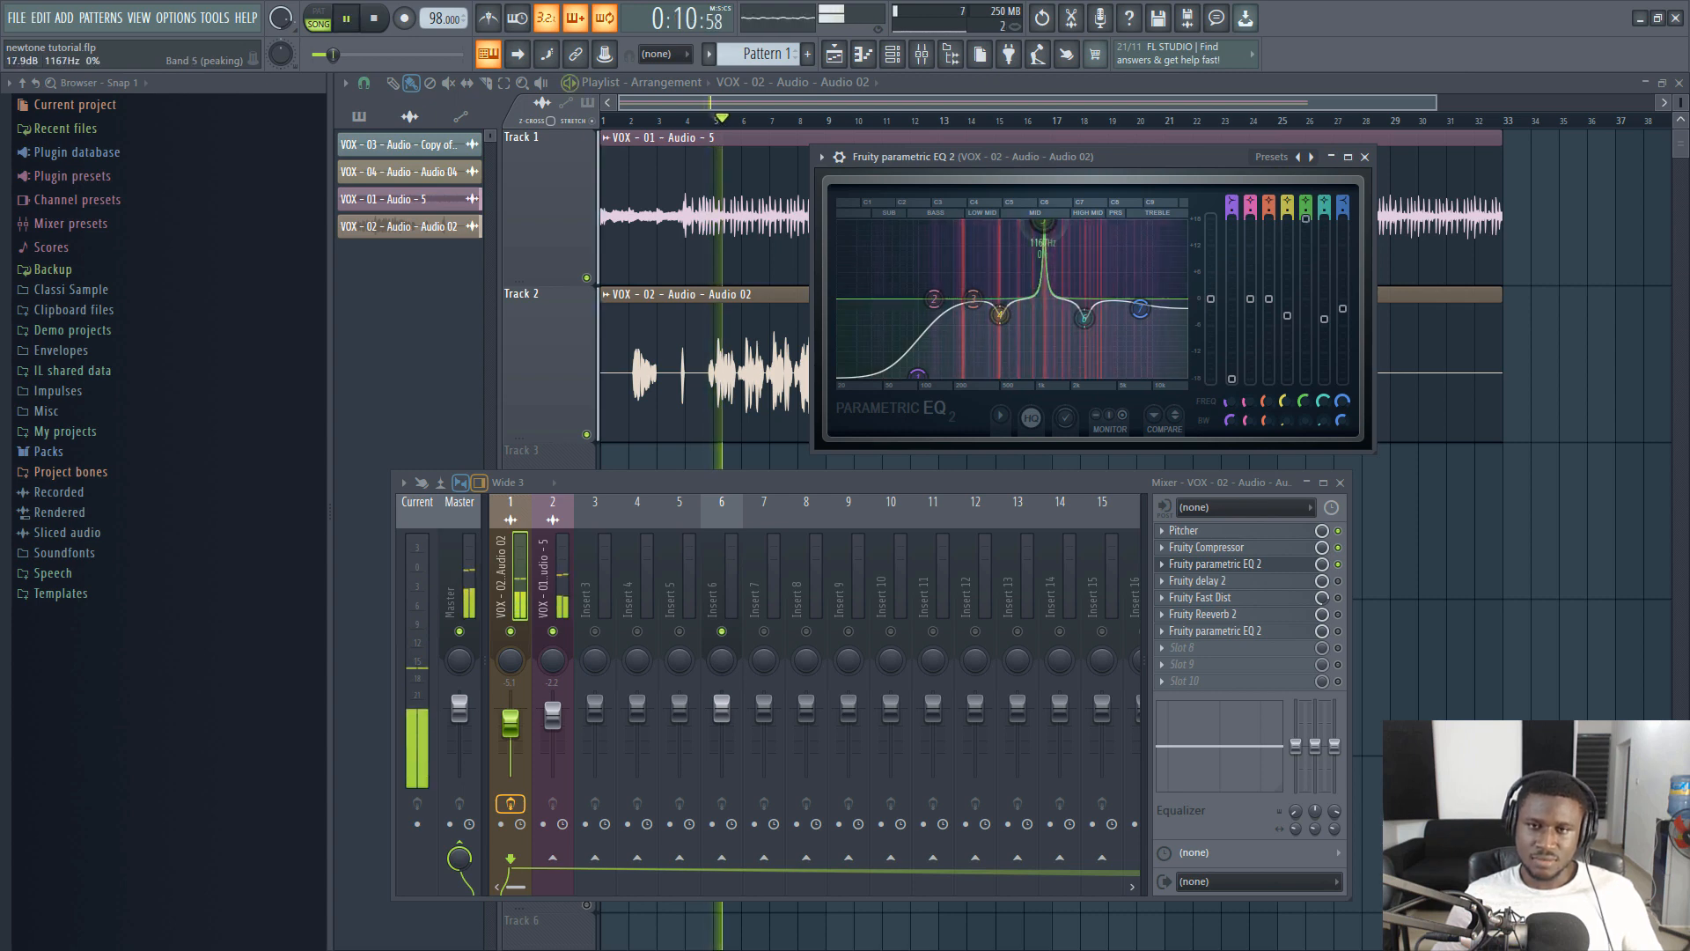
key("space")
left_click_drag(1041, 223, 1038, 316)
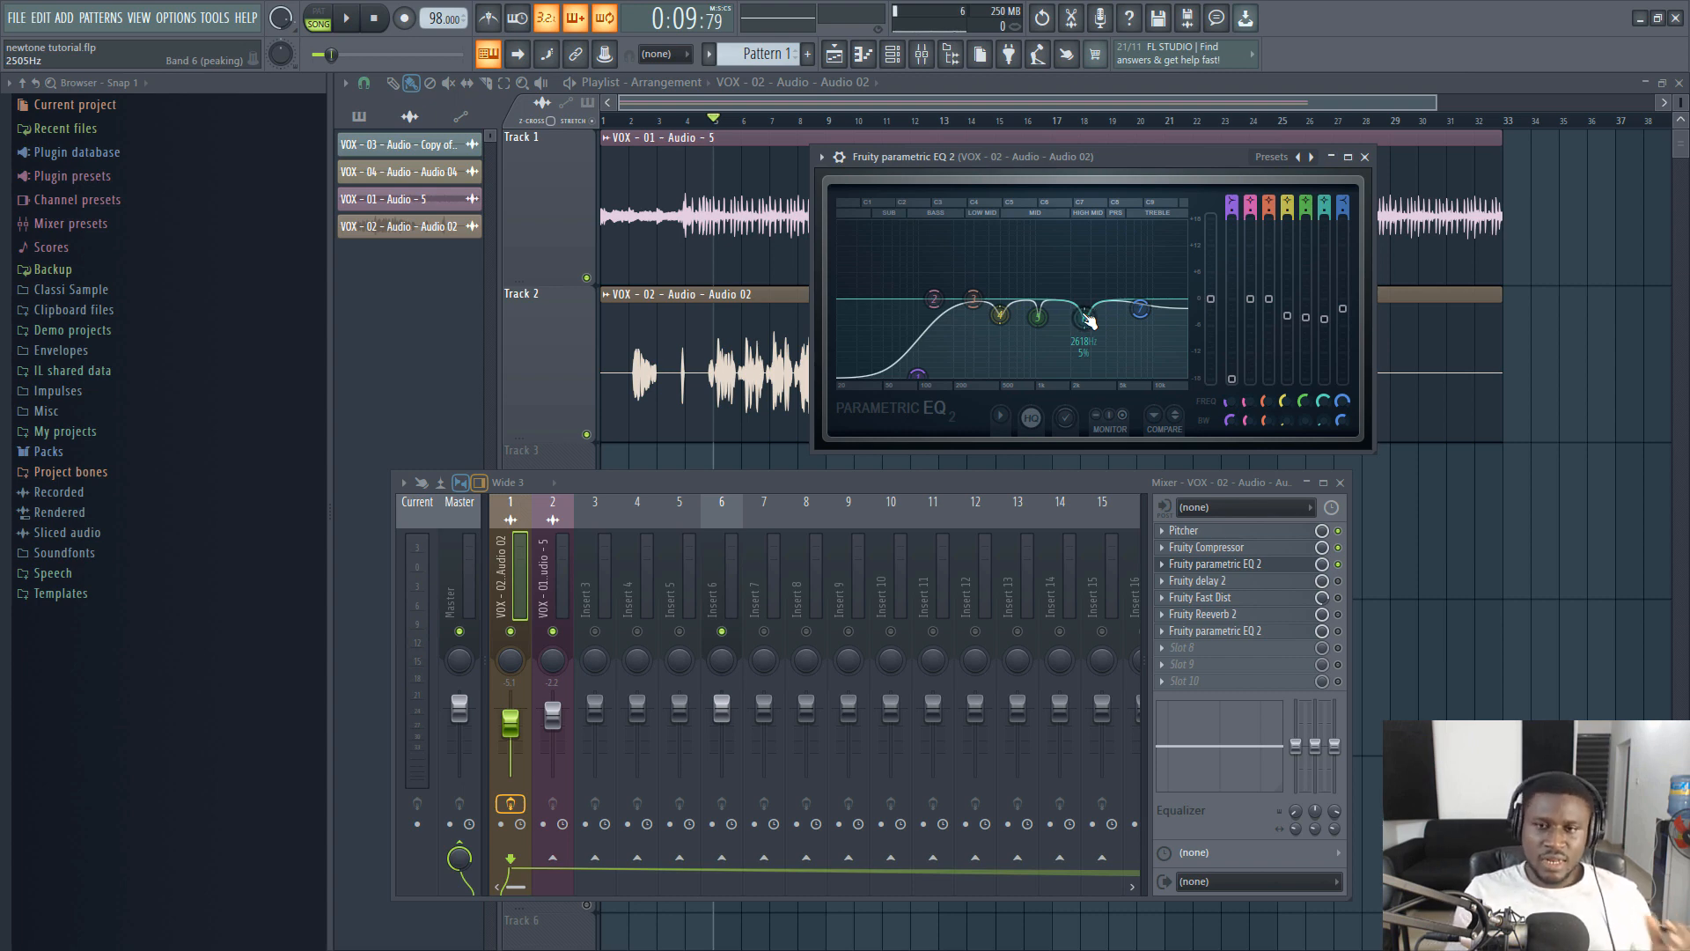
Step: Shift EQ band 6's cut down to about 2 kHz while the song plays
key("space")
mouse_move(1089, 320)
left_mouse_down()
mouse_move(1069, 225)
mouse_move(1069, 317)
left_mouse_up()
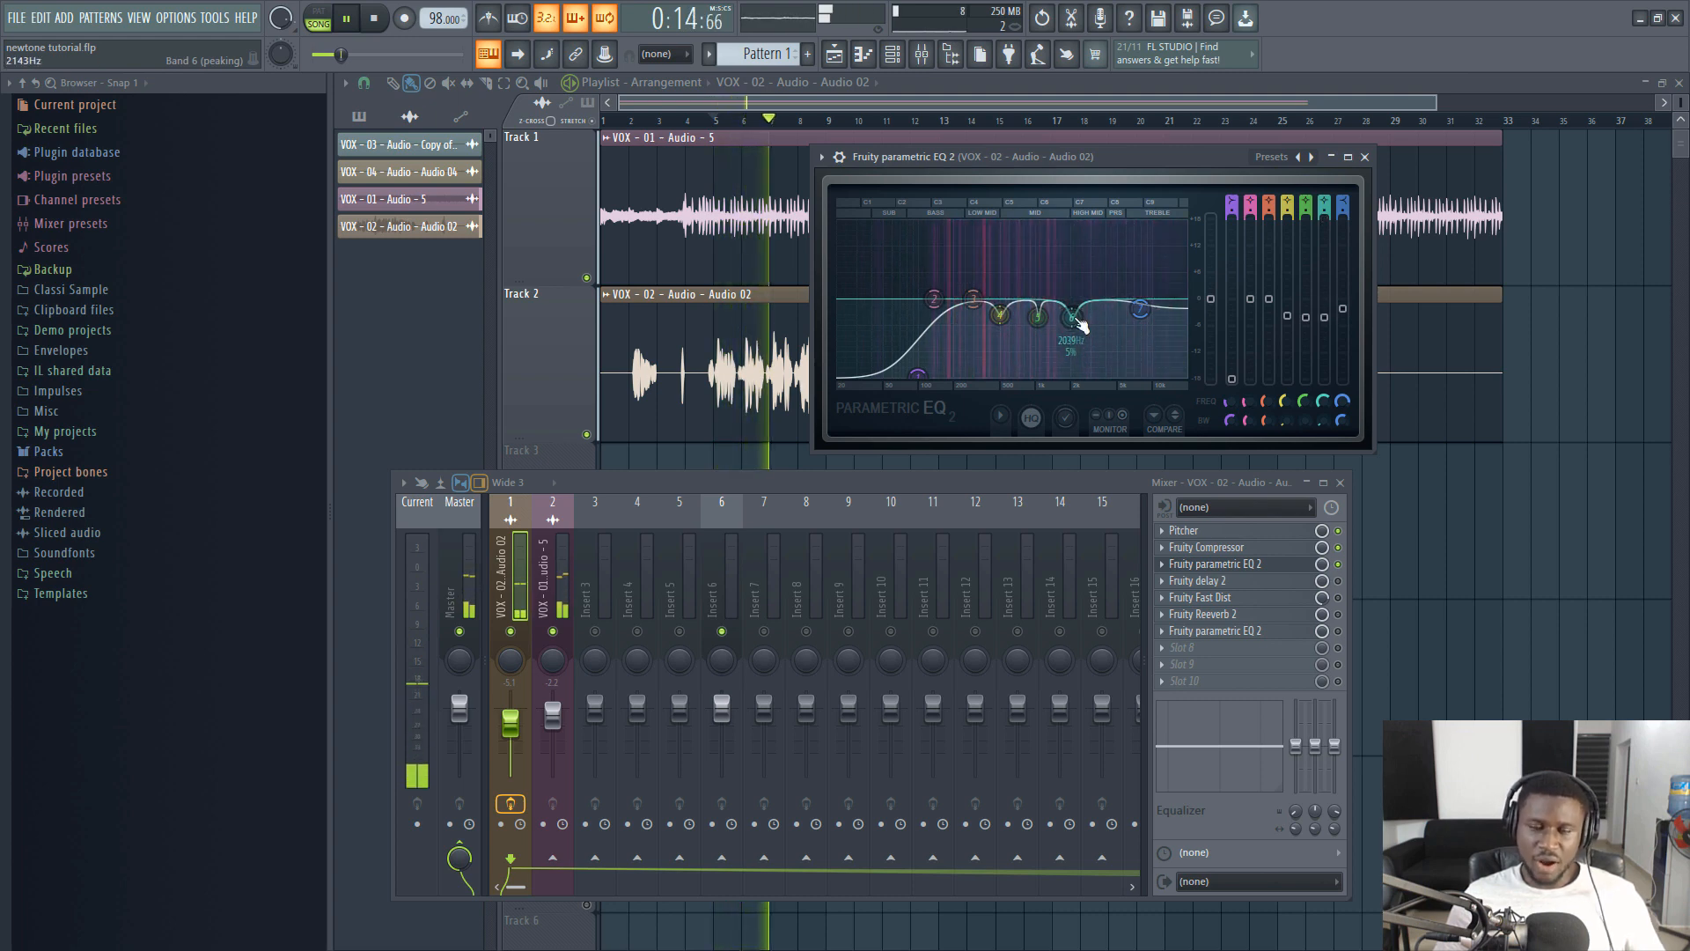
key("space")
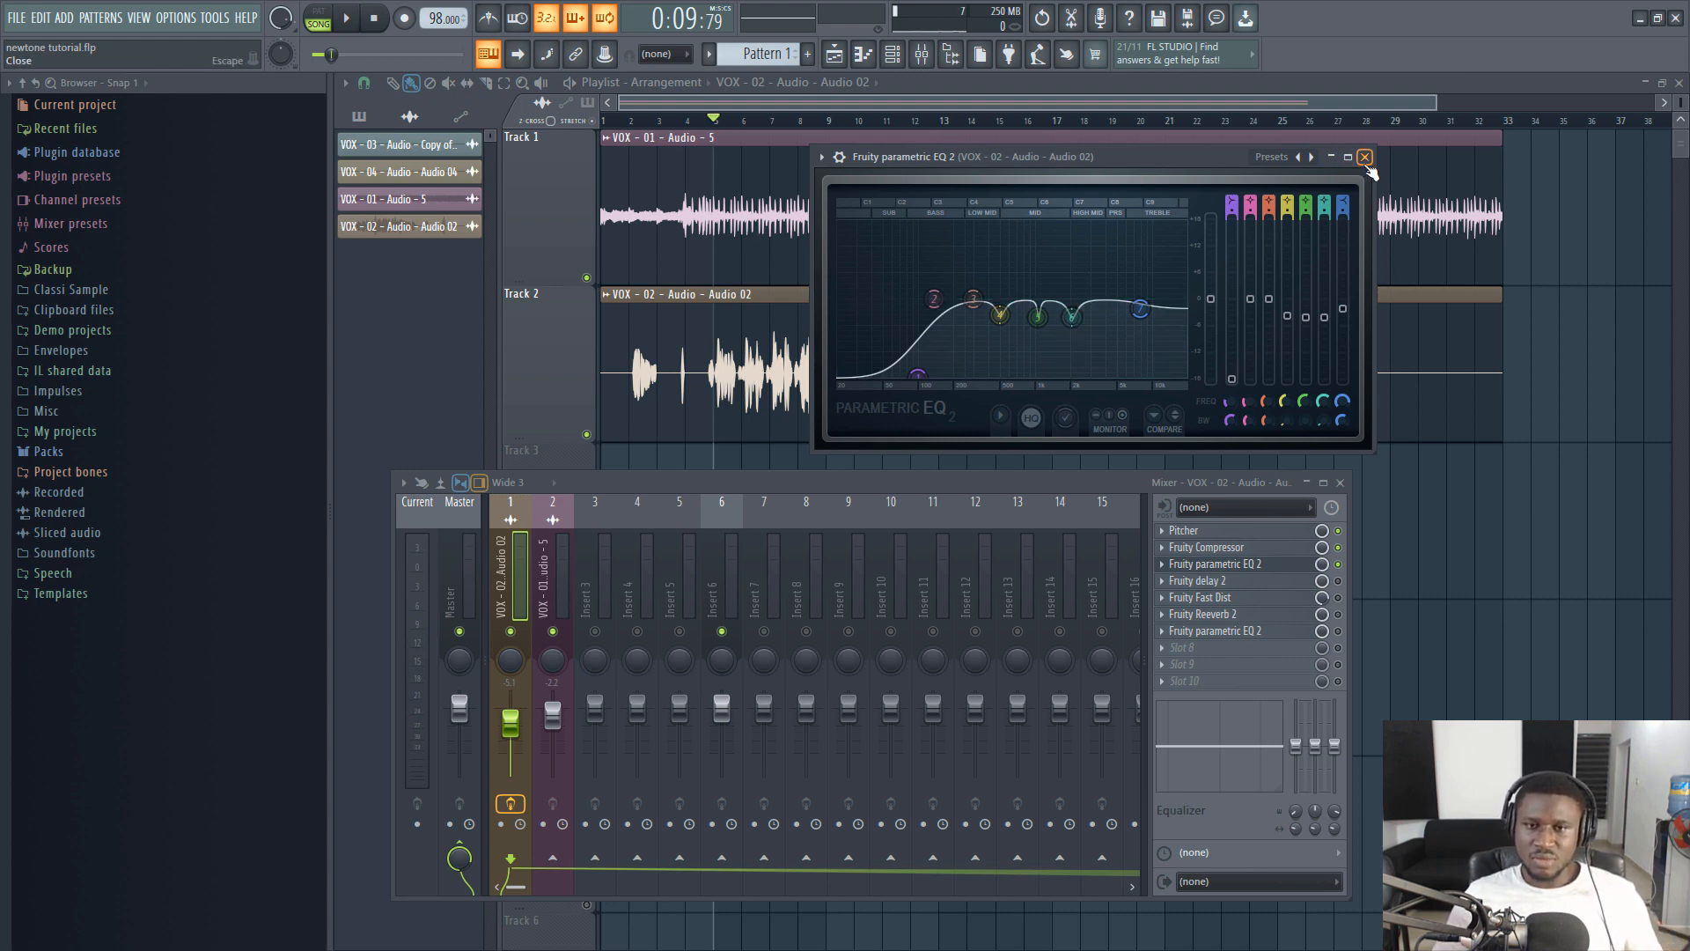
Step: Audition EQ band 1's low cut at 222 Hz during playback, lower its frequency again, and close the EQ
left_click_drag(917, 376, 958, 377)
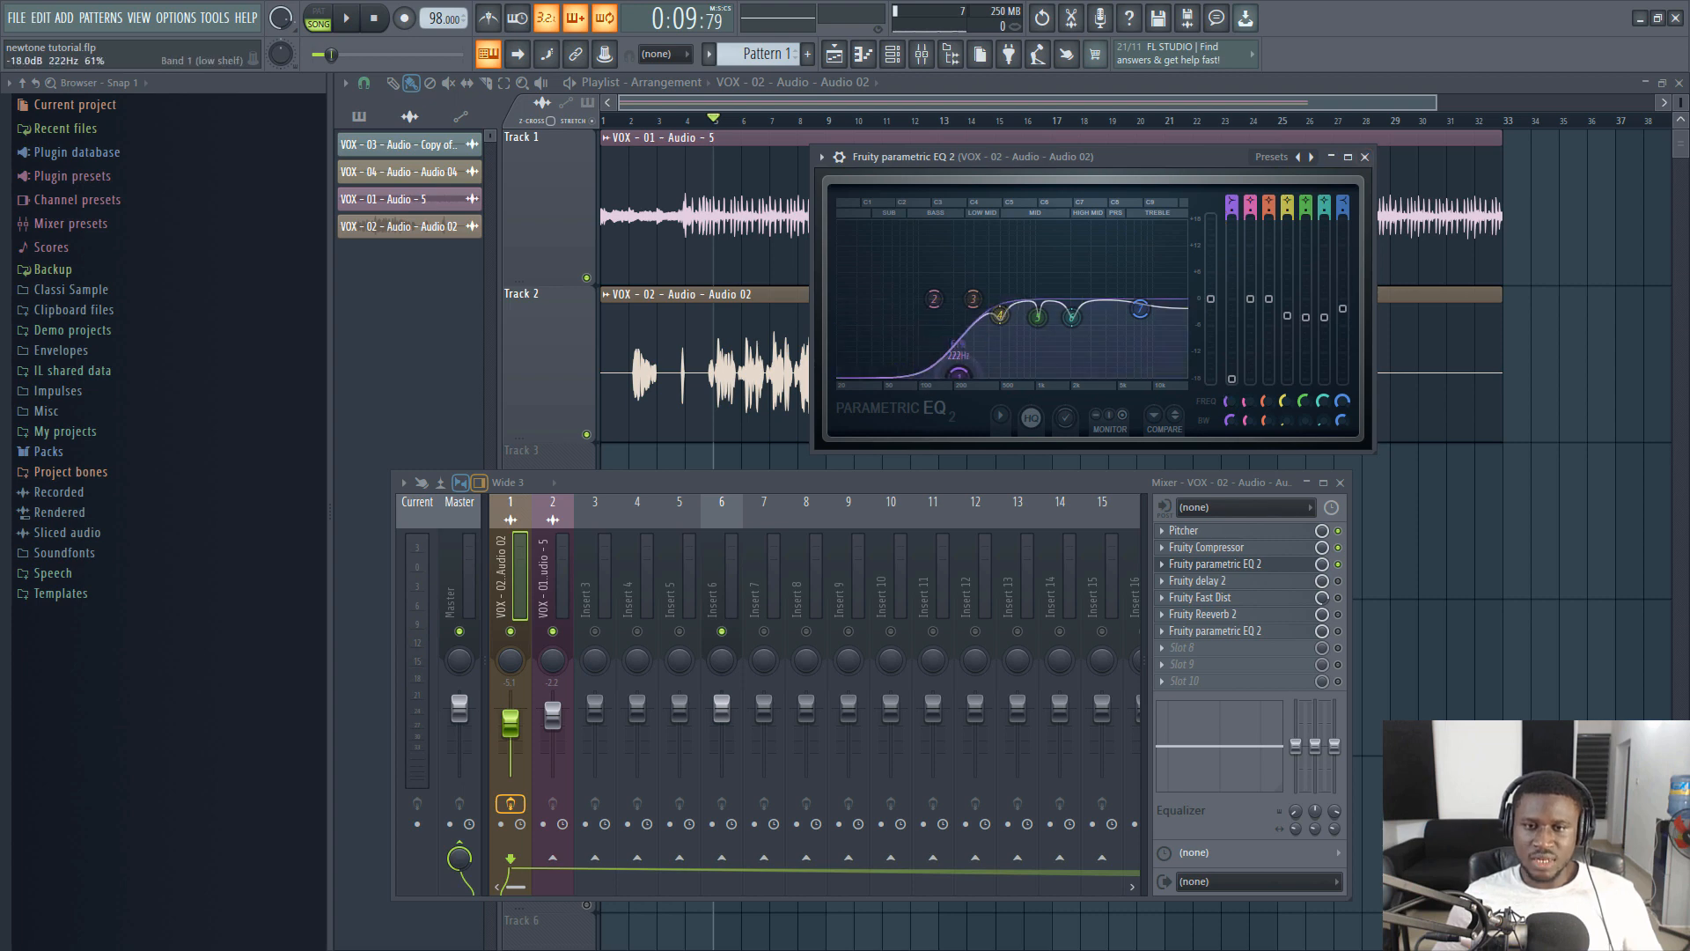
key("space")
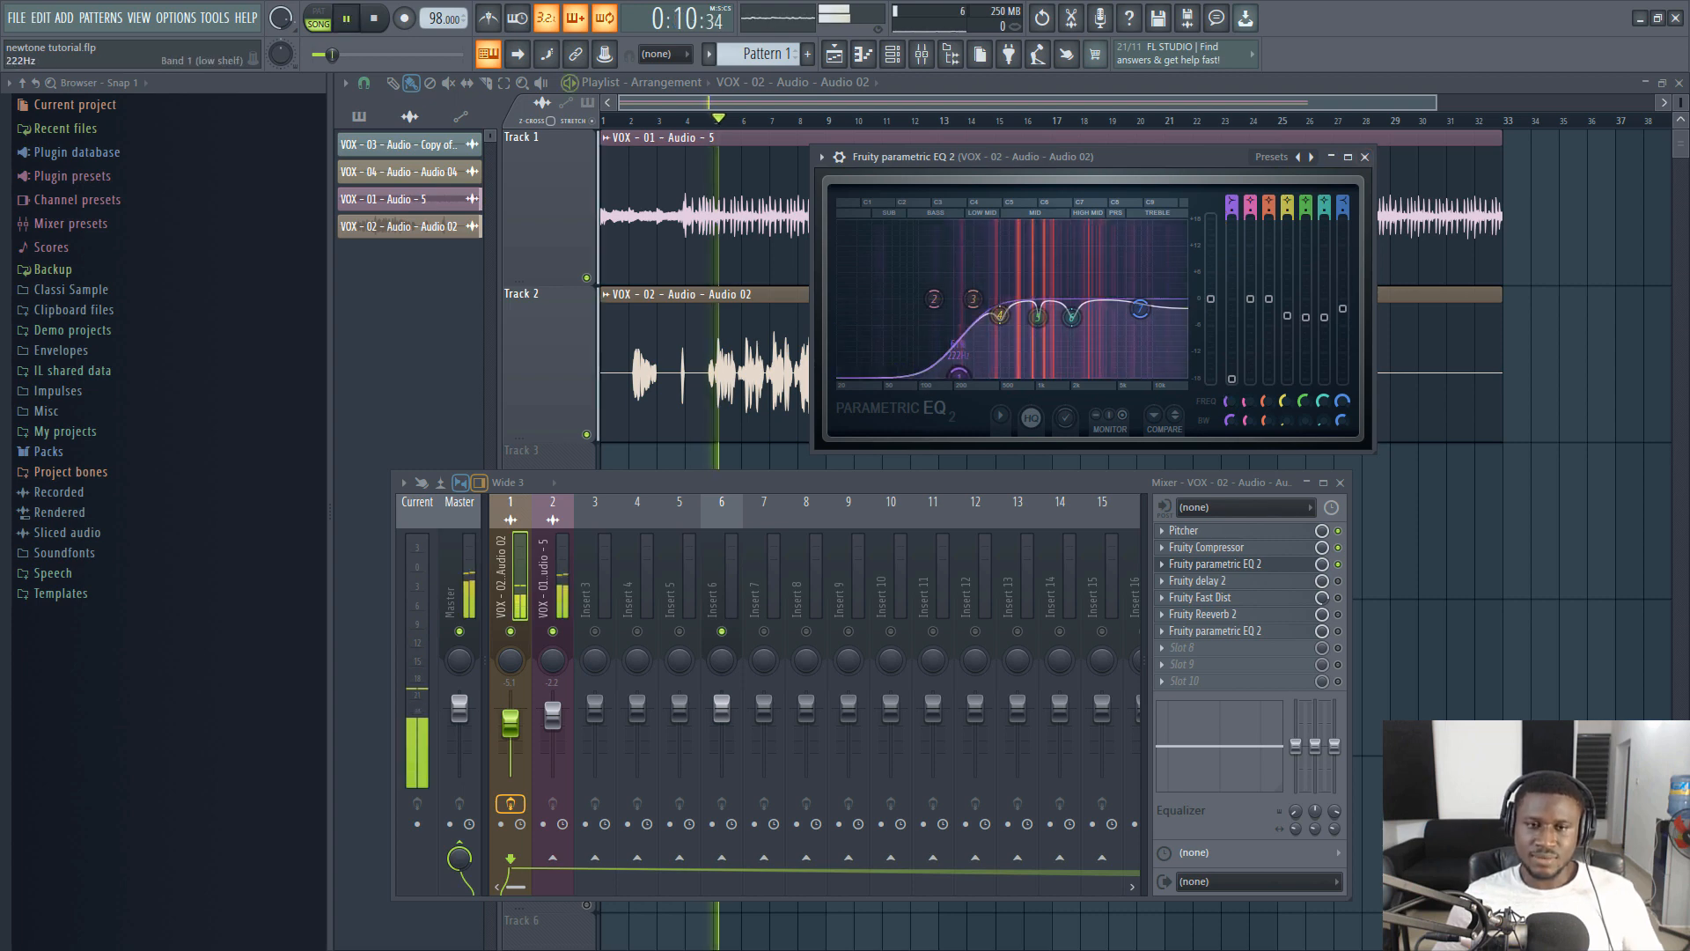
left_click_drag(958, 375, 912, 374)
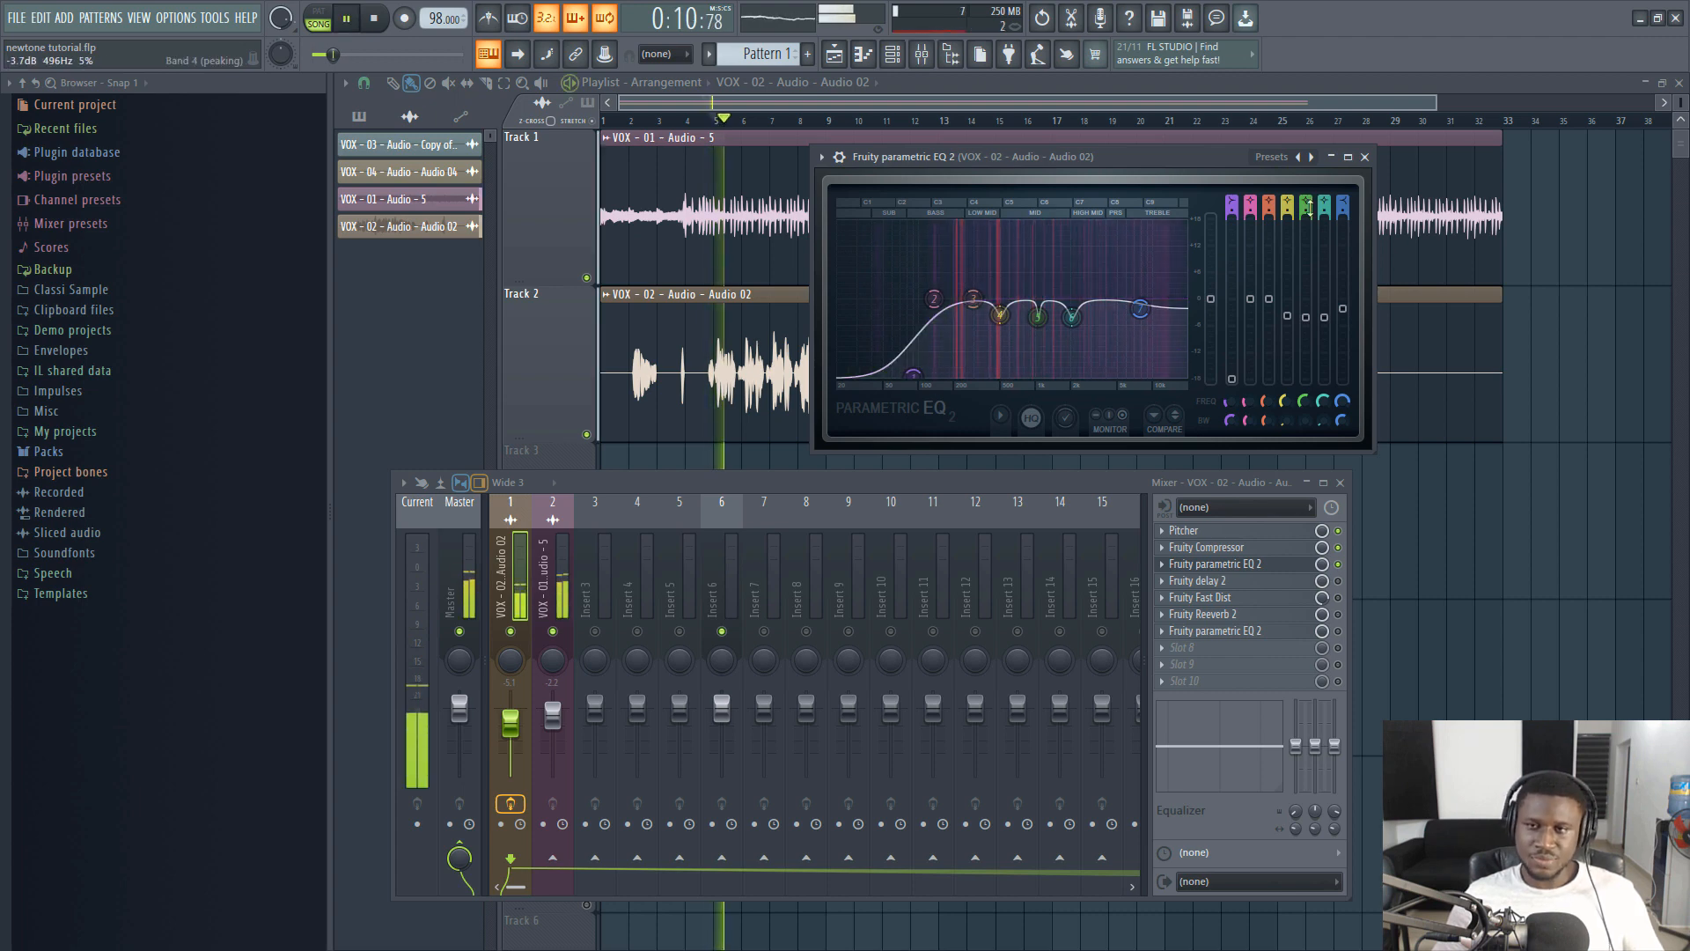
key("space")
left_click(1365, 157)
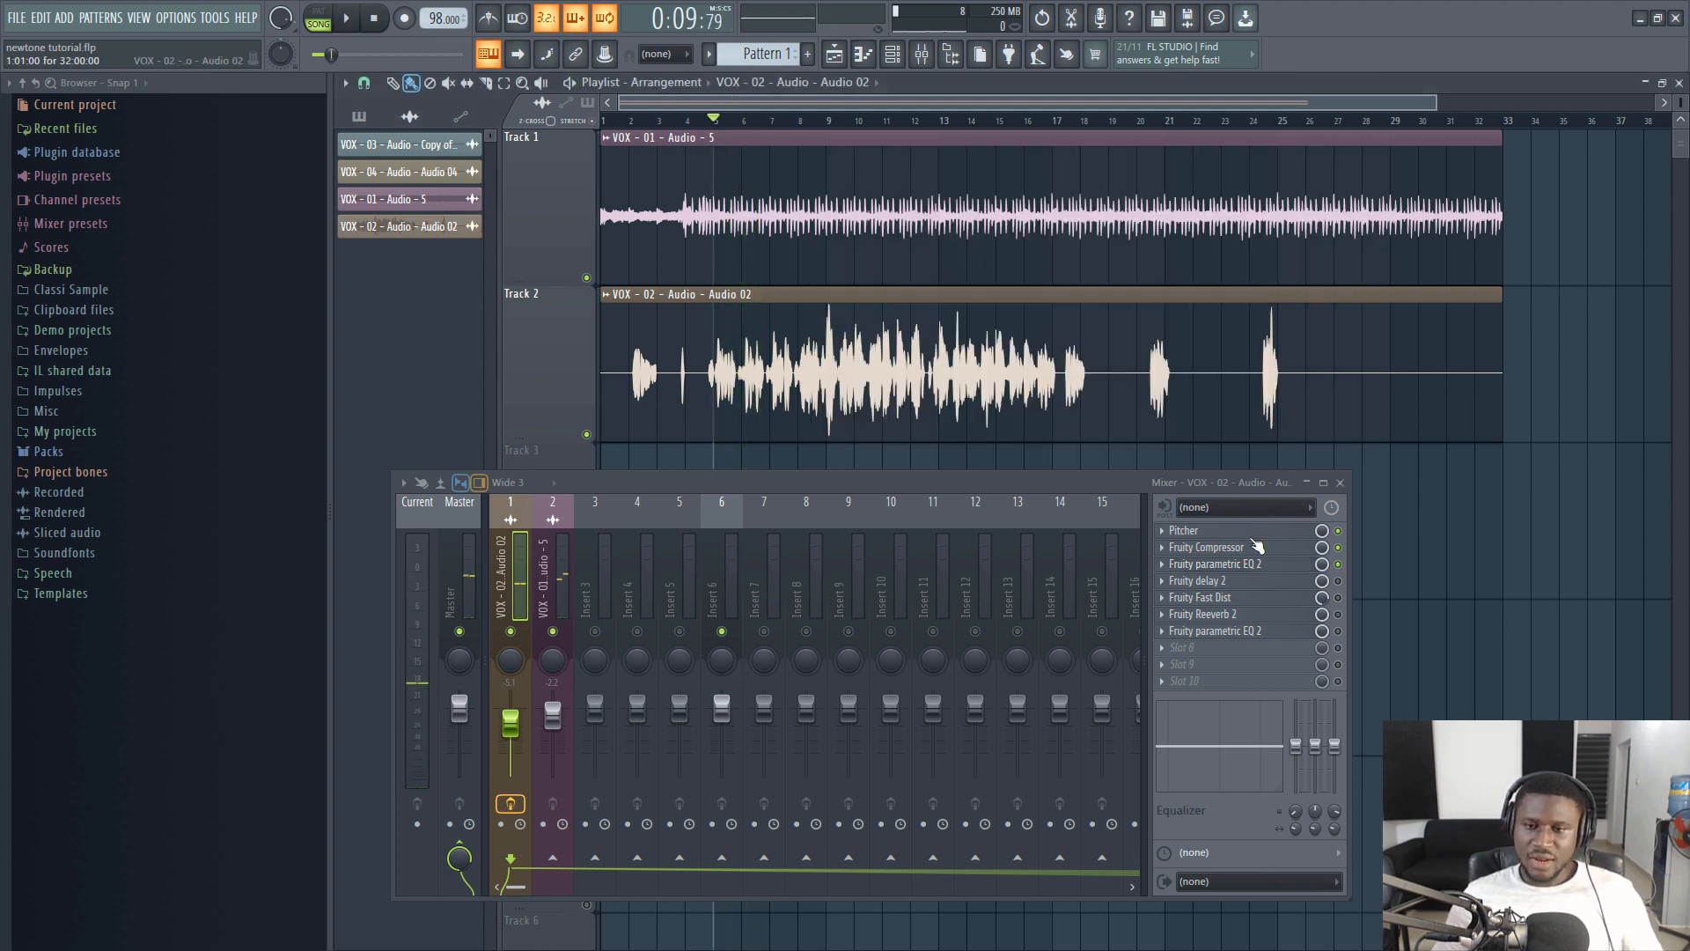
Step: Open Fruity delay 2 in effect slot 4, enable it, compare the vocal without and with the delay, and close it
left_click(1245, 588)
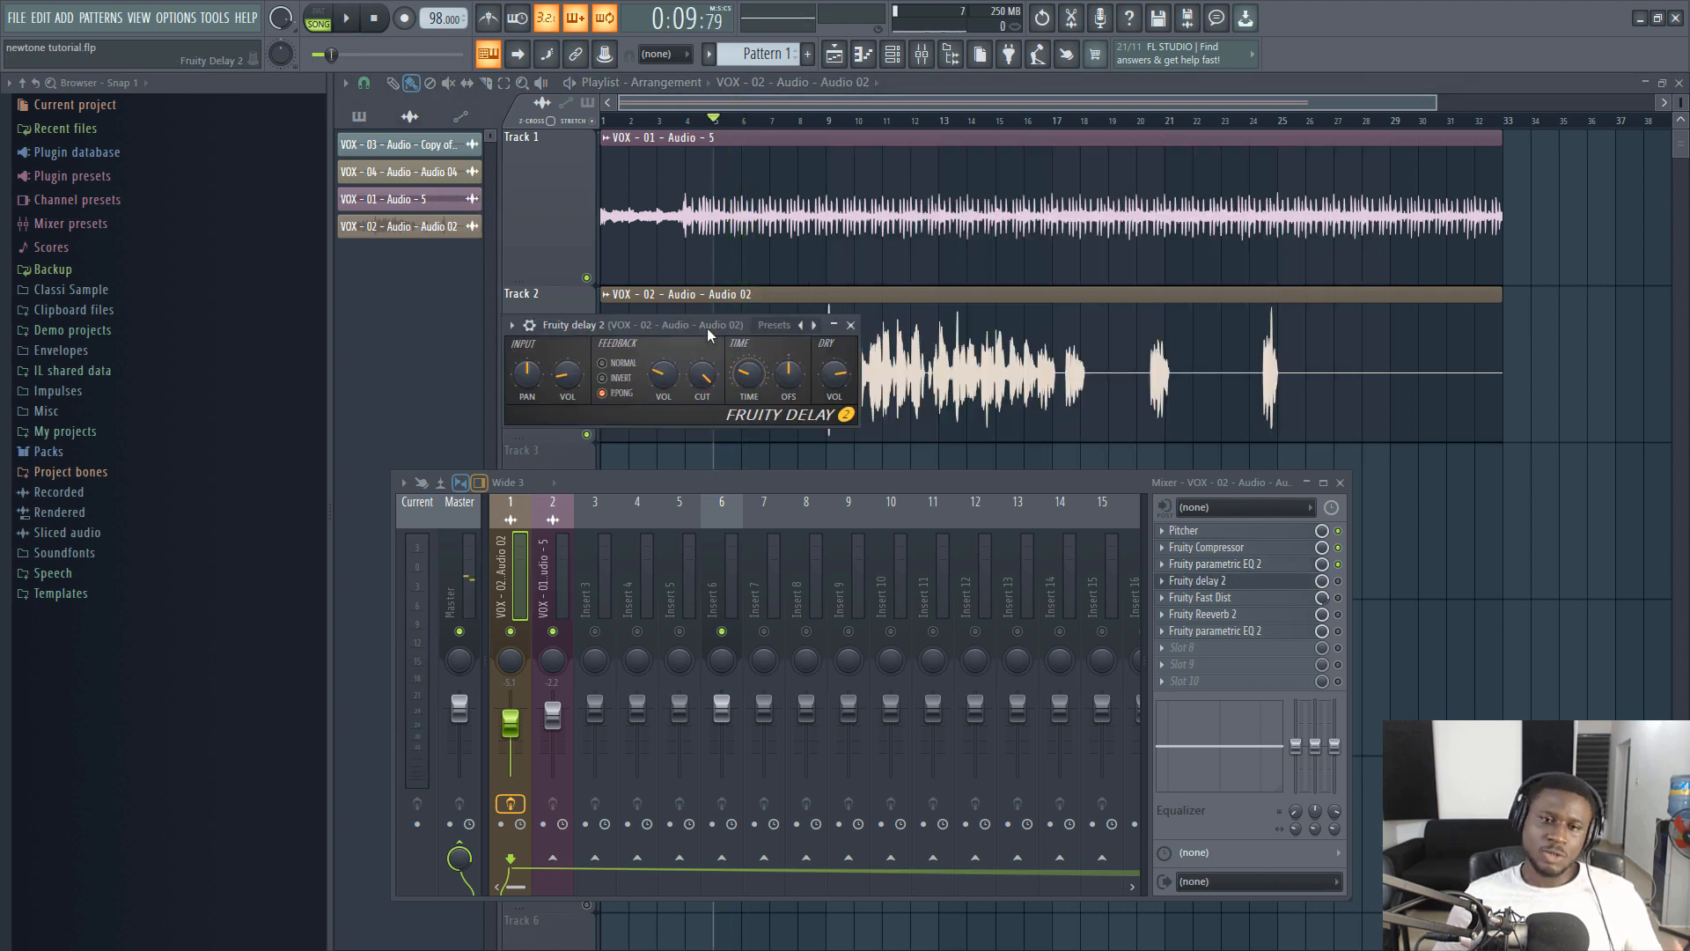
left_click_drag(706, 327, 1028, 300)
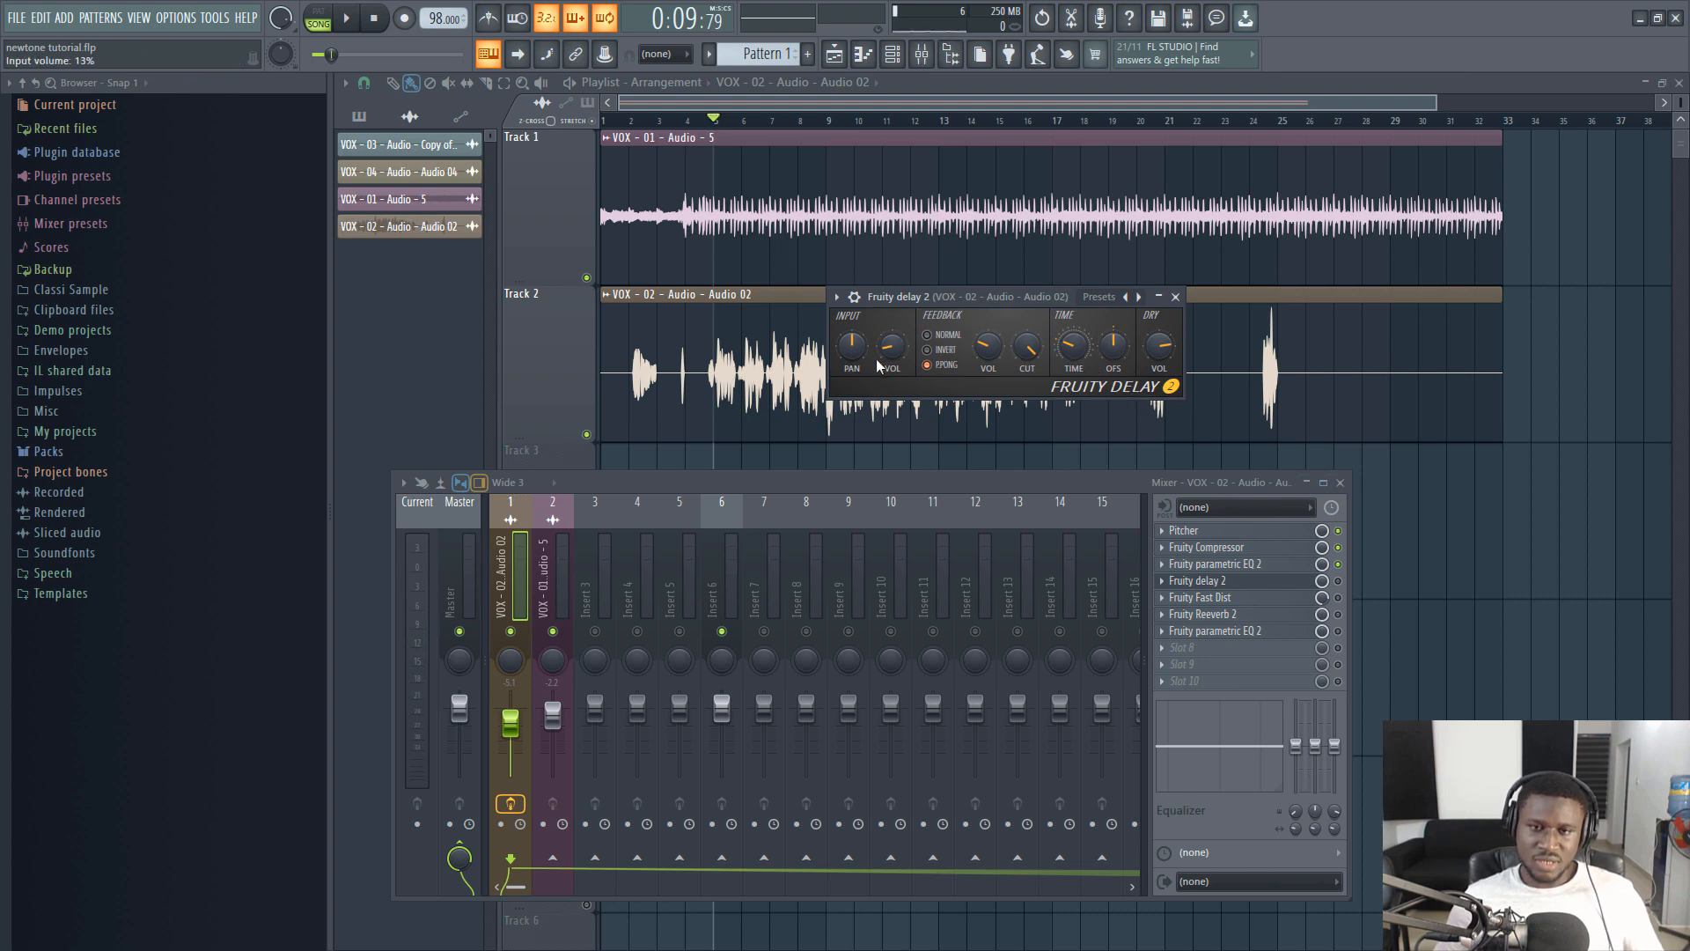
key("space")
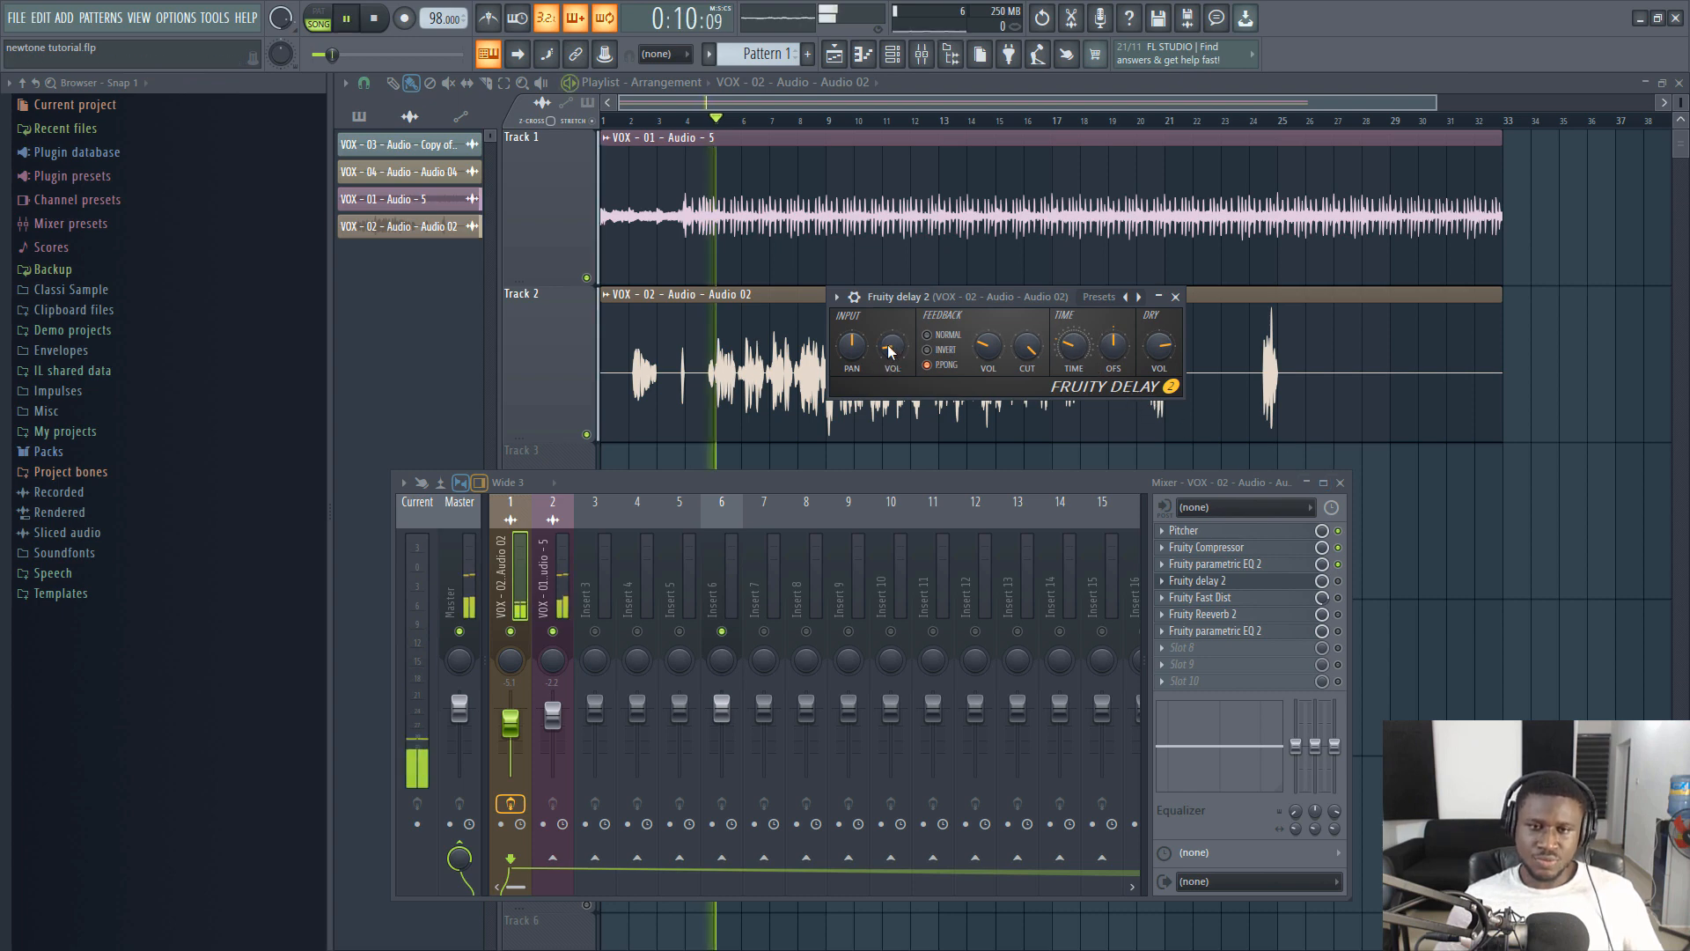
key("space")
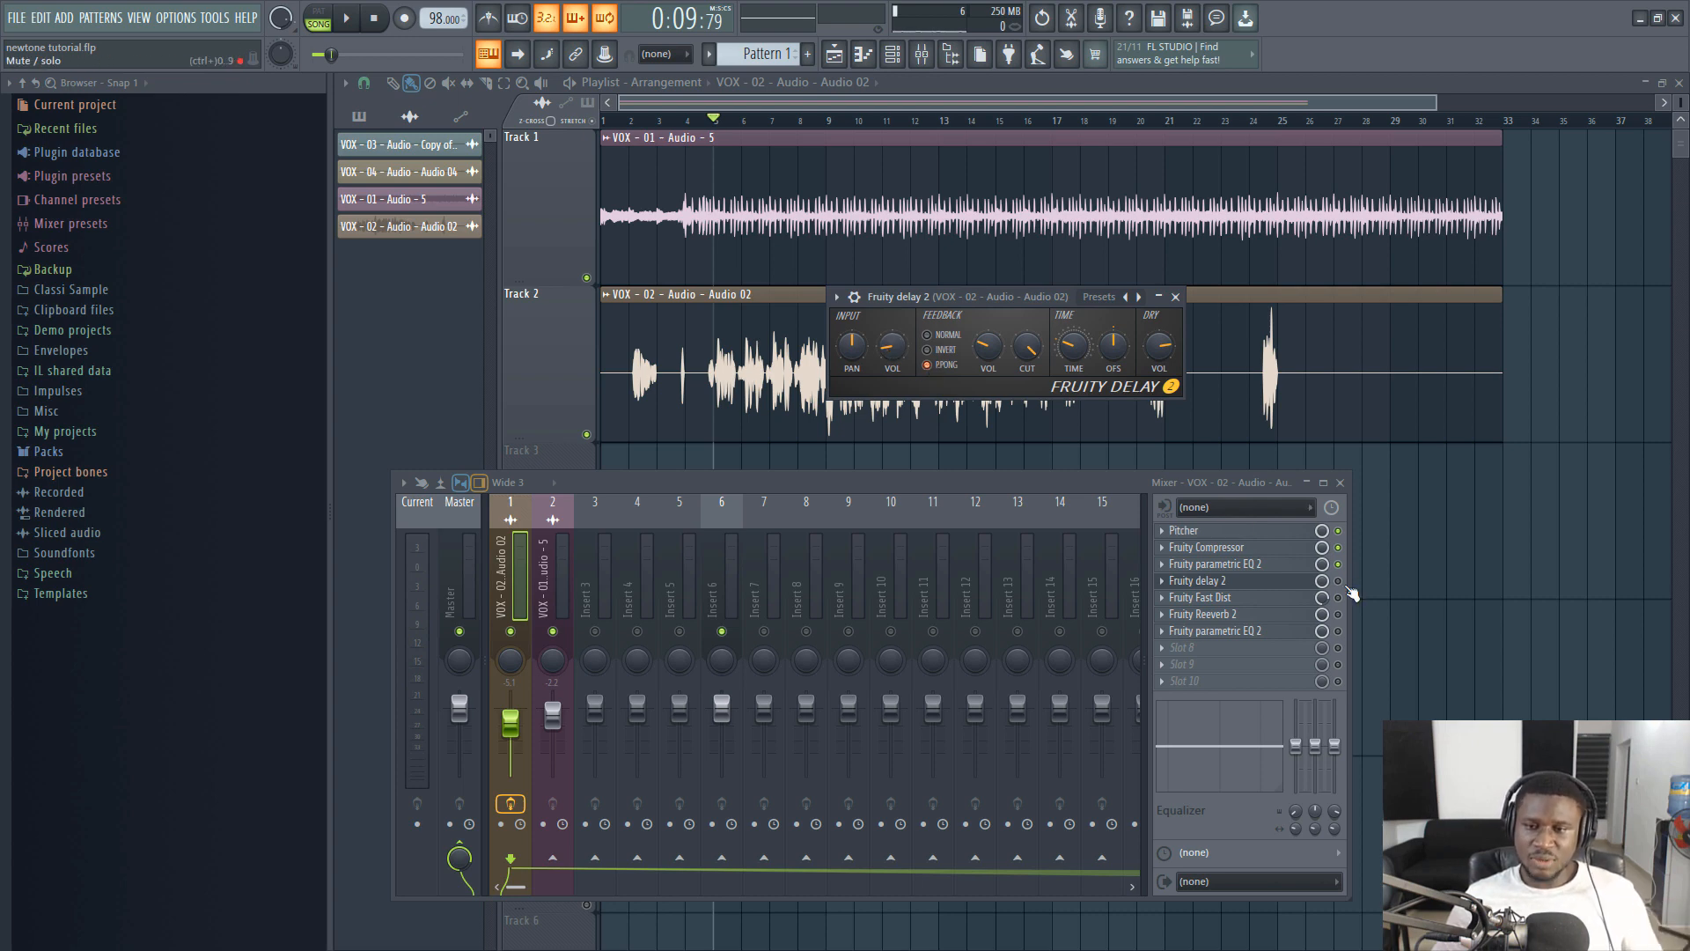
key("space")
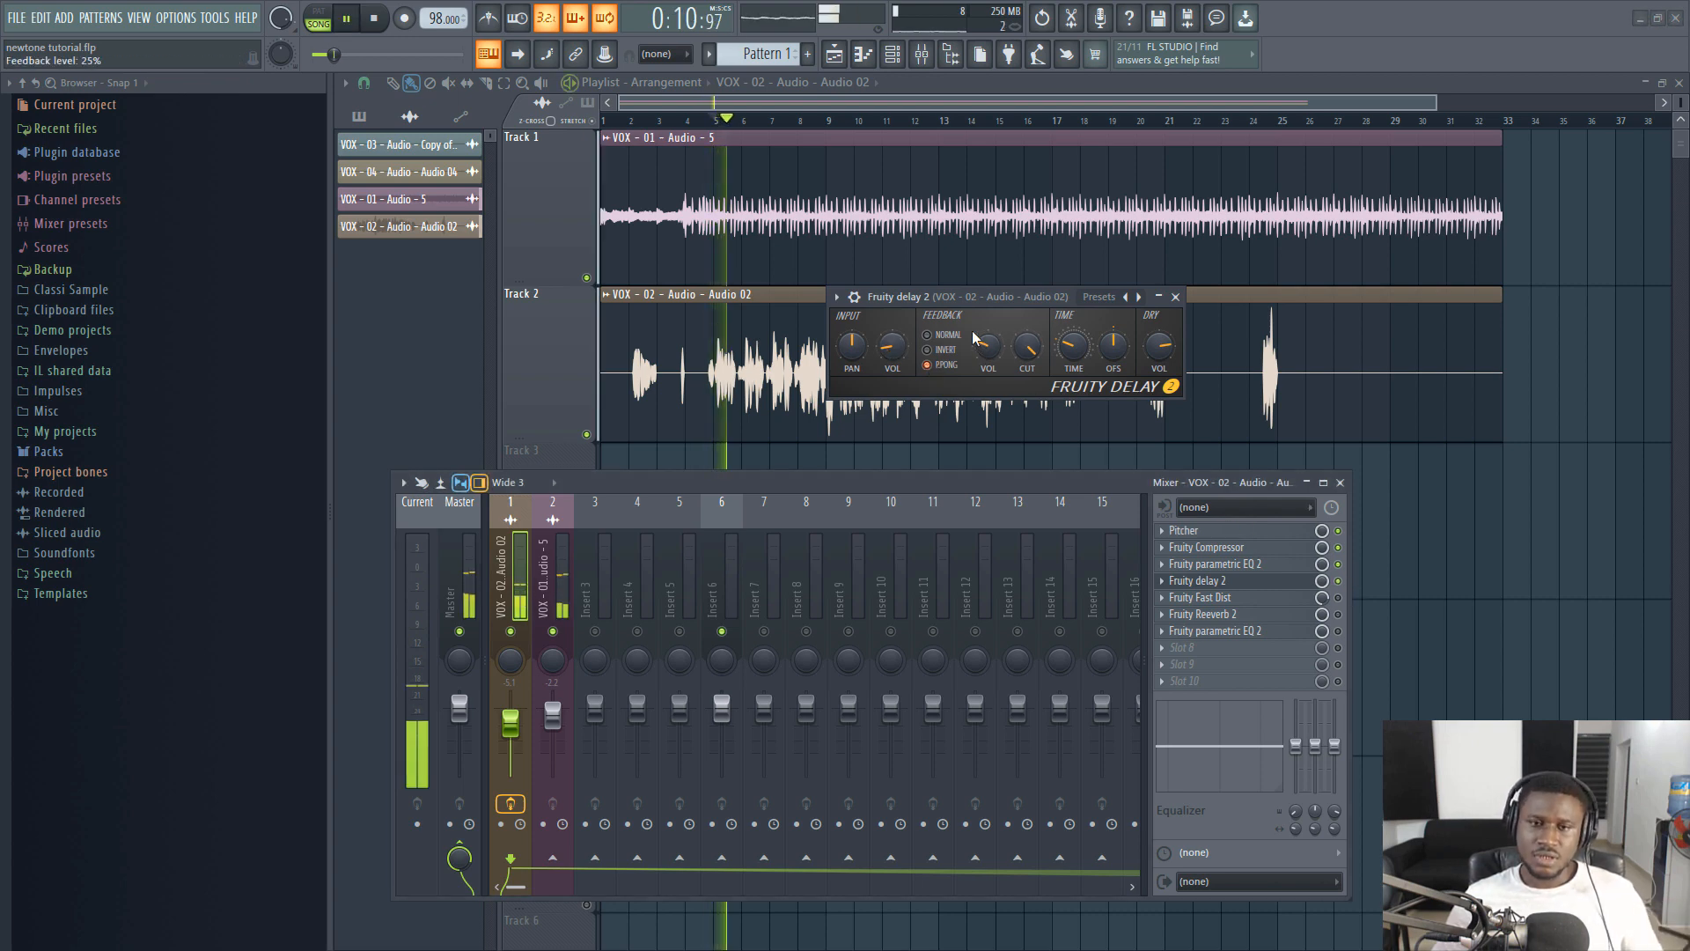
key("space")
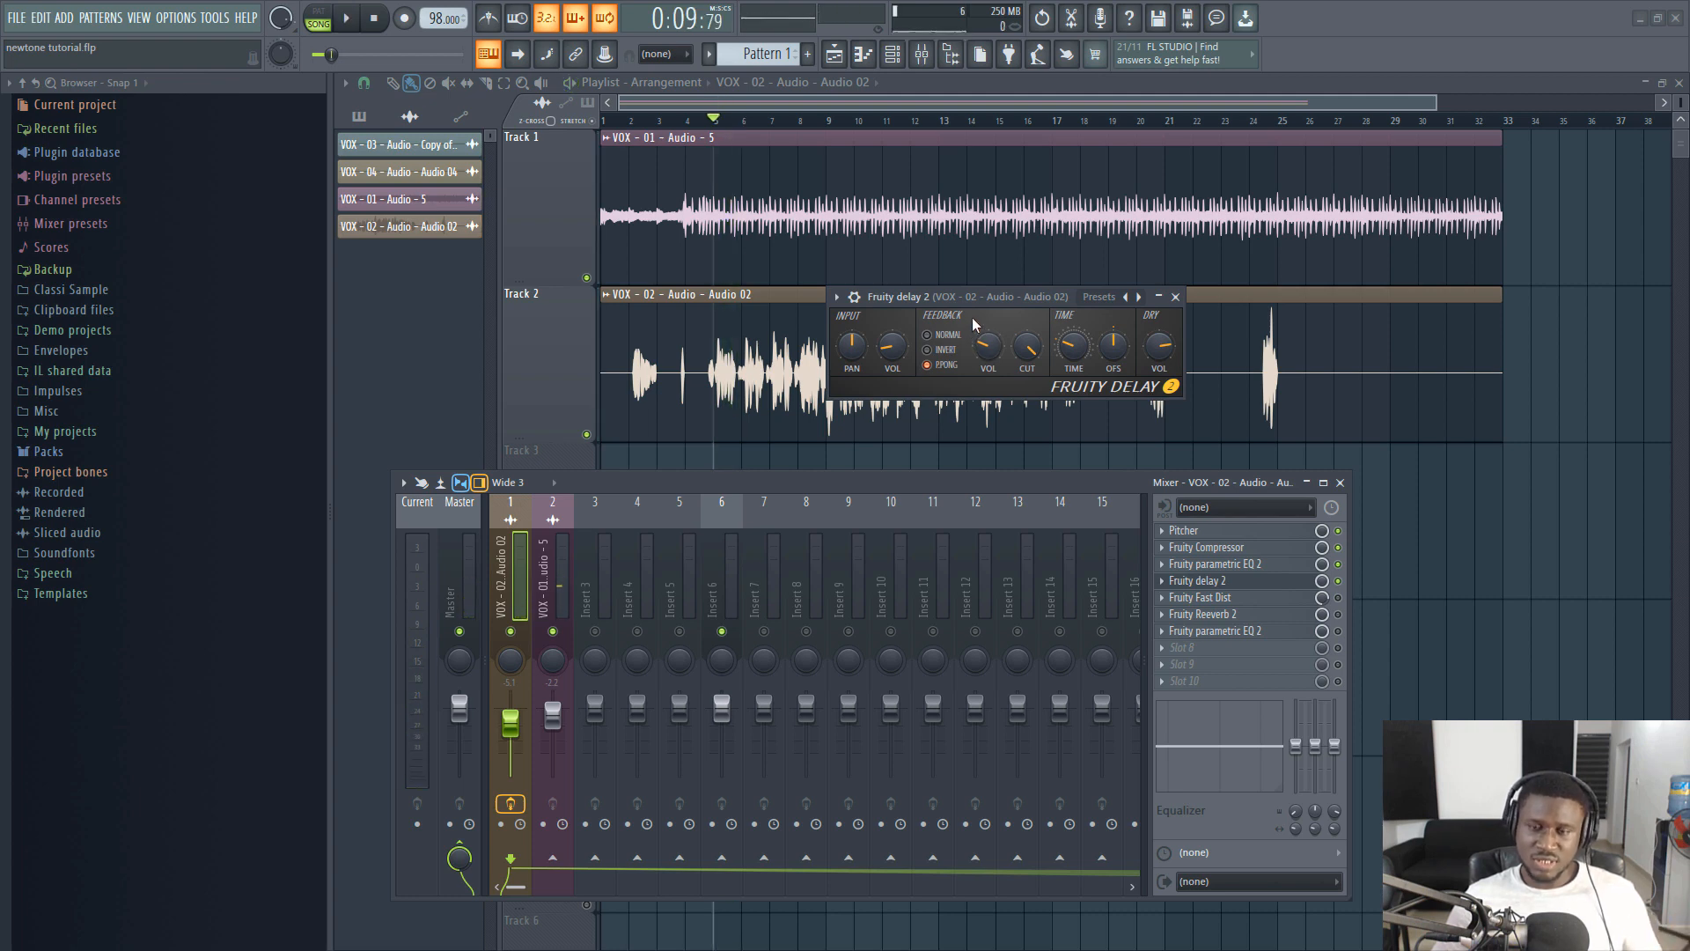
left_click(1176, 298)
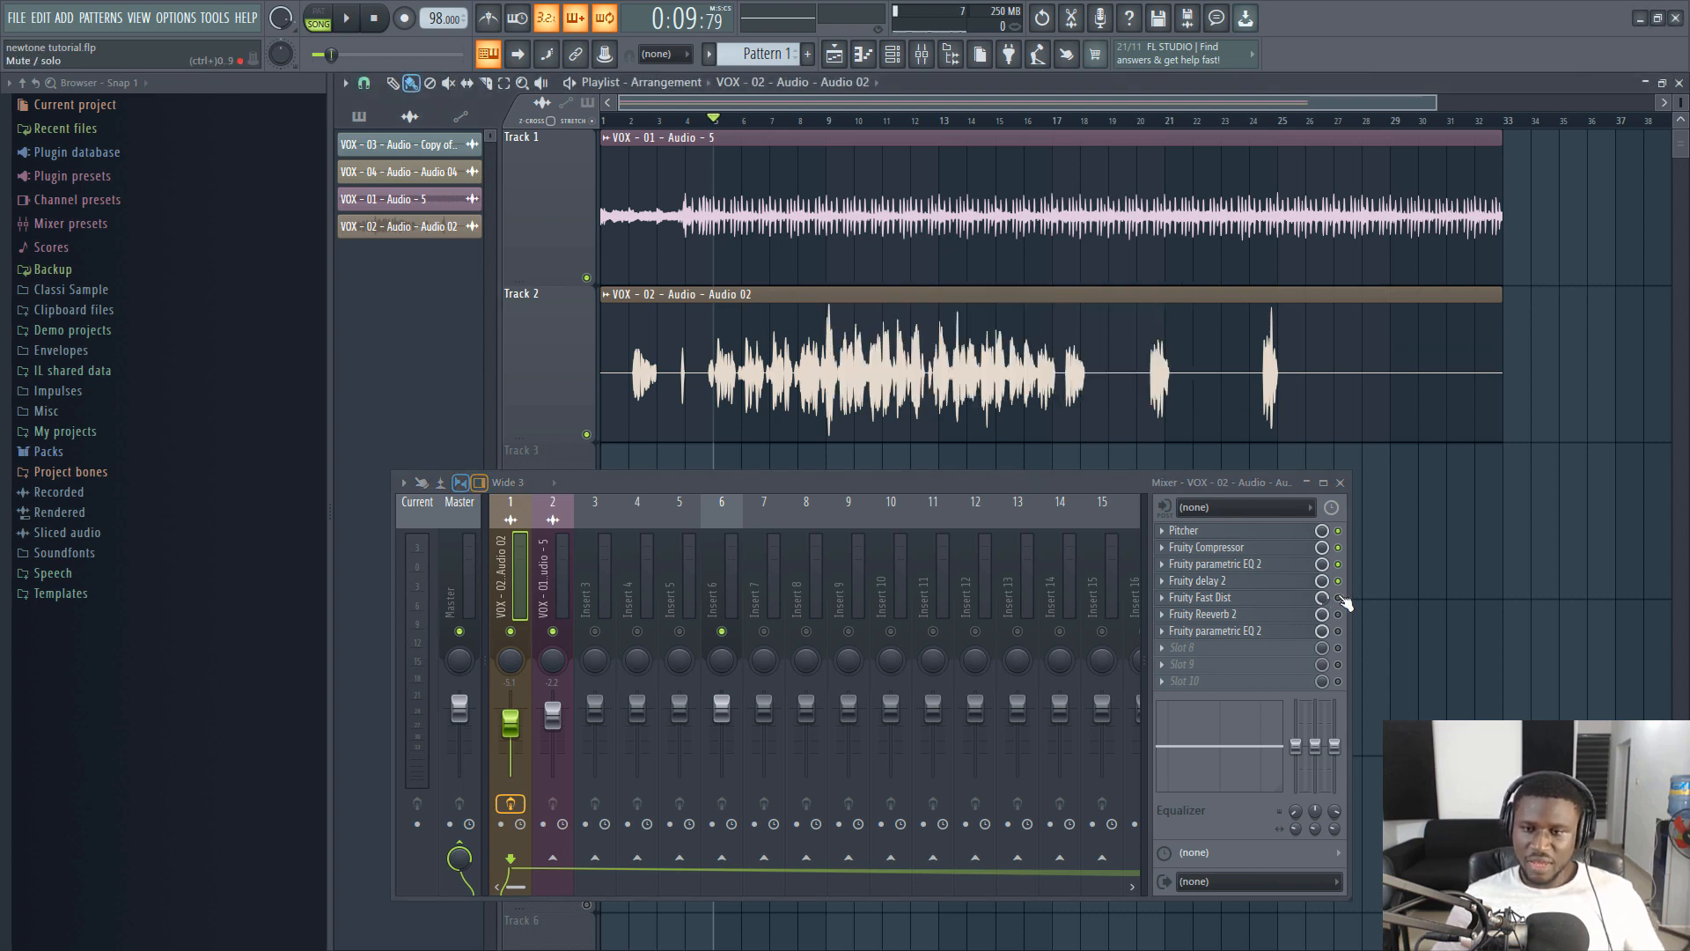
Step: Open and enable Fruity Fast Dist in effect slot 5, and play the song to audition the distortion
left_click(1275, 597)
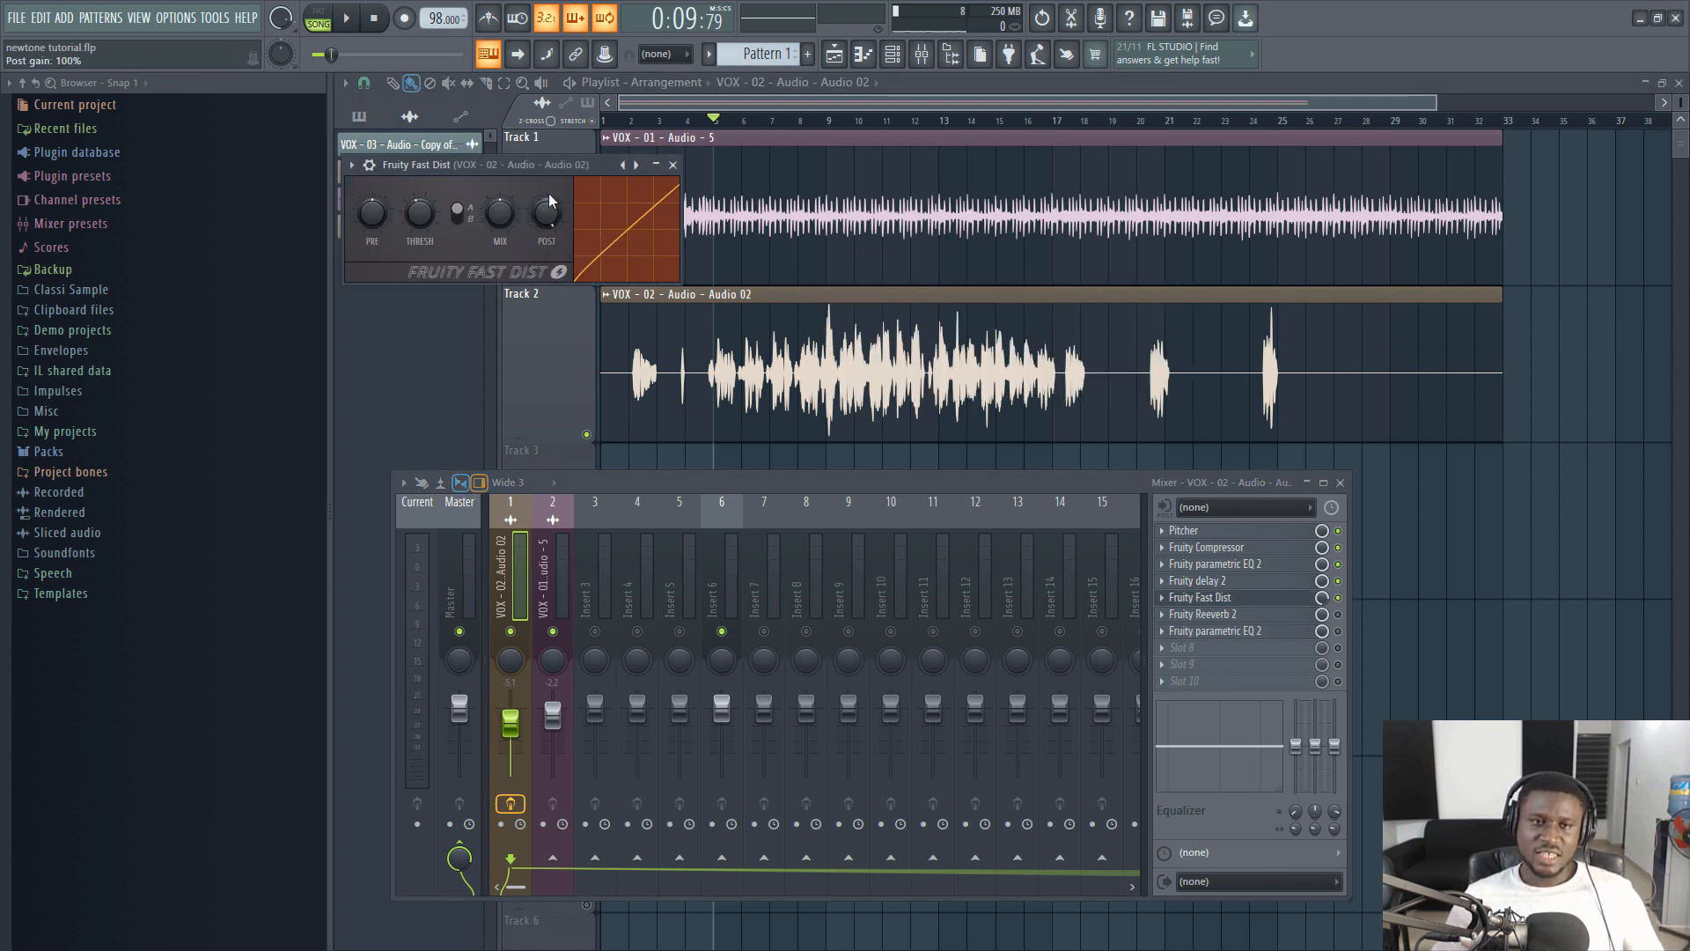
left_click_drag(548, 167, 1063, 309)
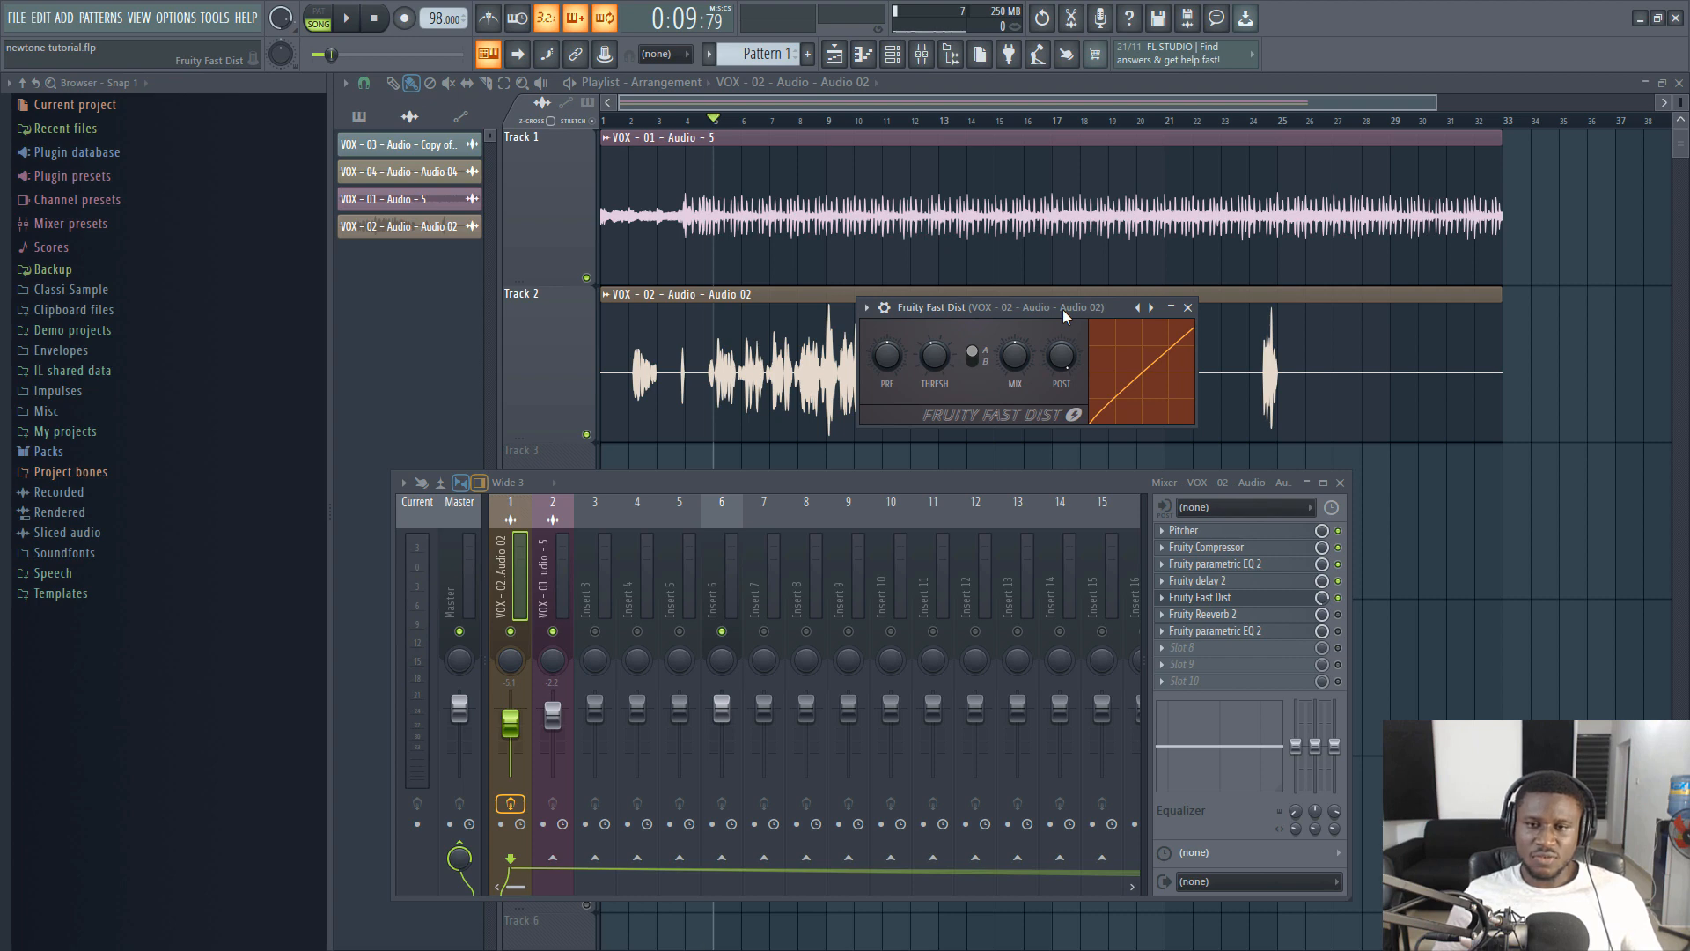
key("space")
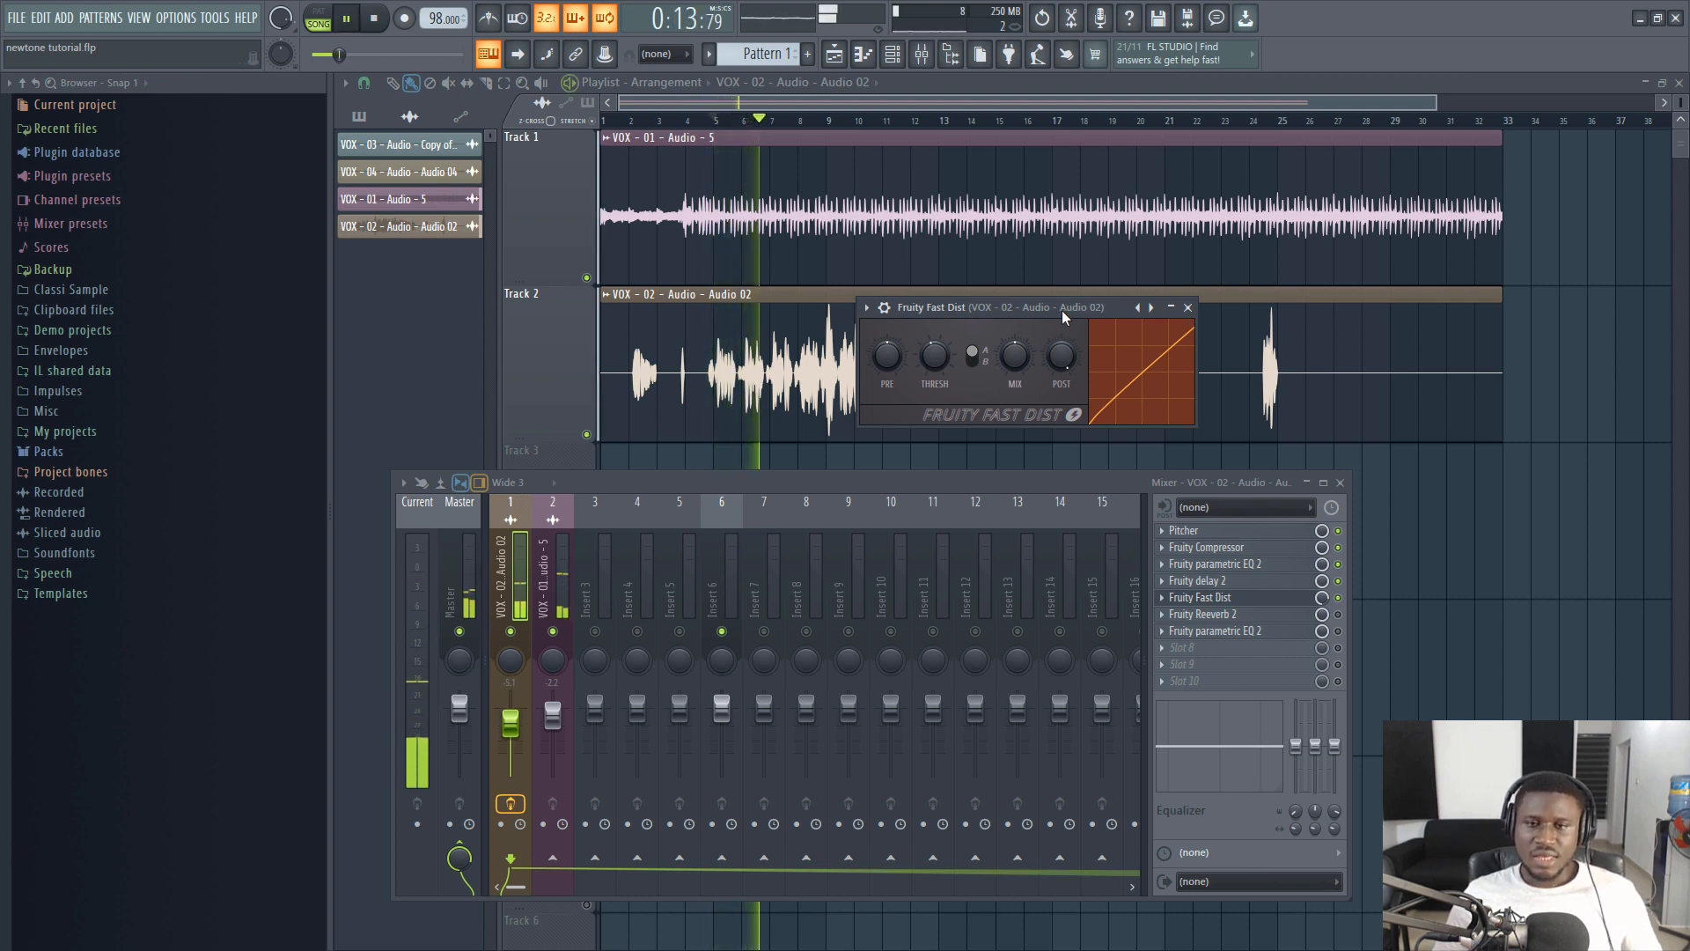
key("space")
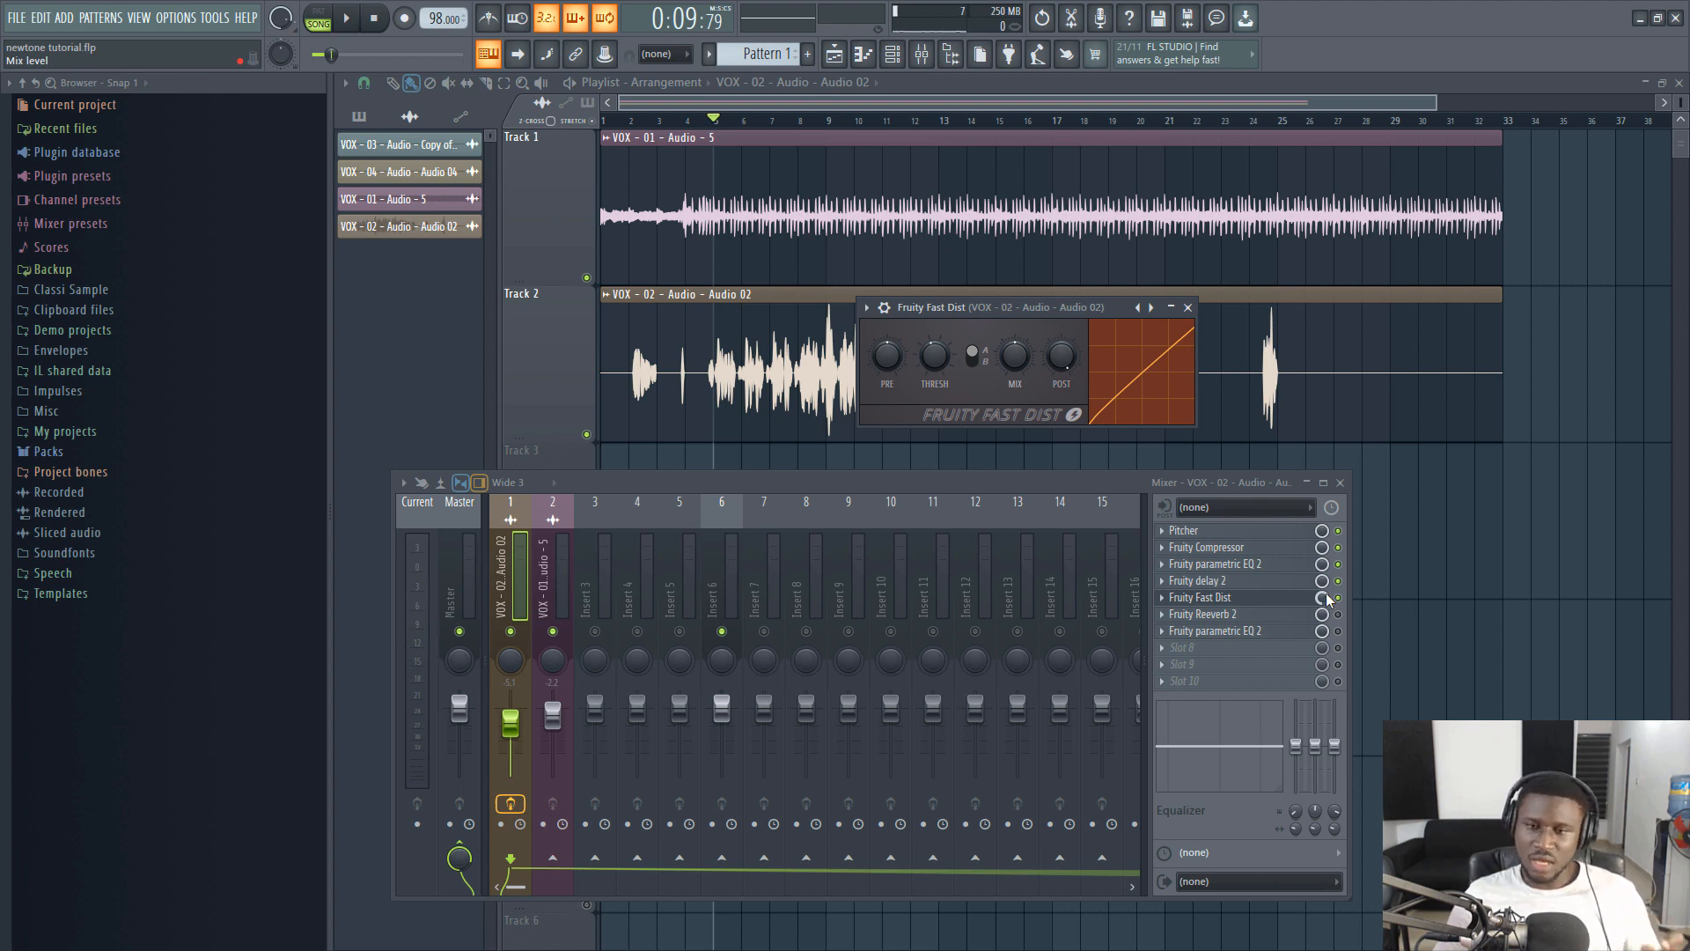
Step: Open and enable Fruity Reeverb 2 in effect slot 6, close Fruity Fast Dist, and play the song to audition the reverb
left_click(1275, 614)
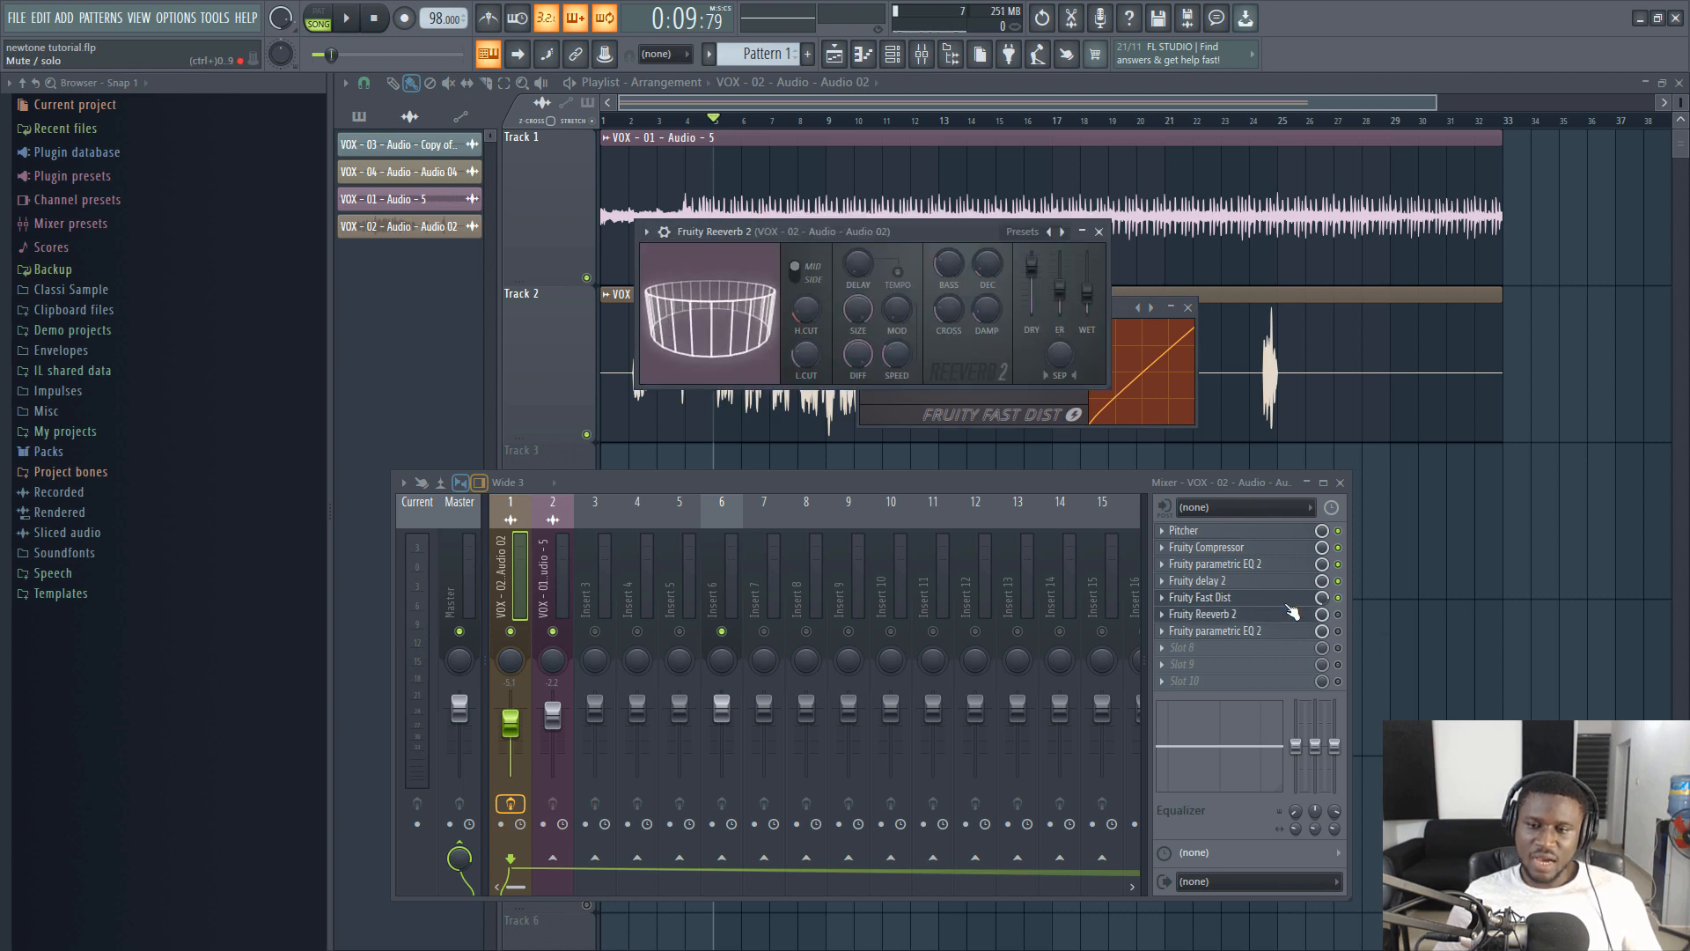
left_click(1338, 615)
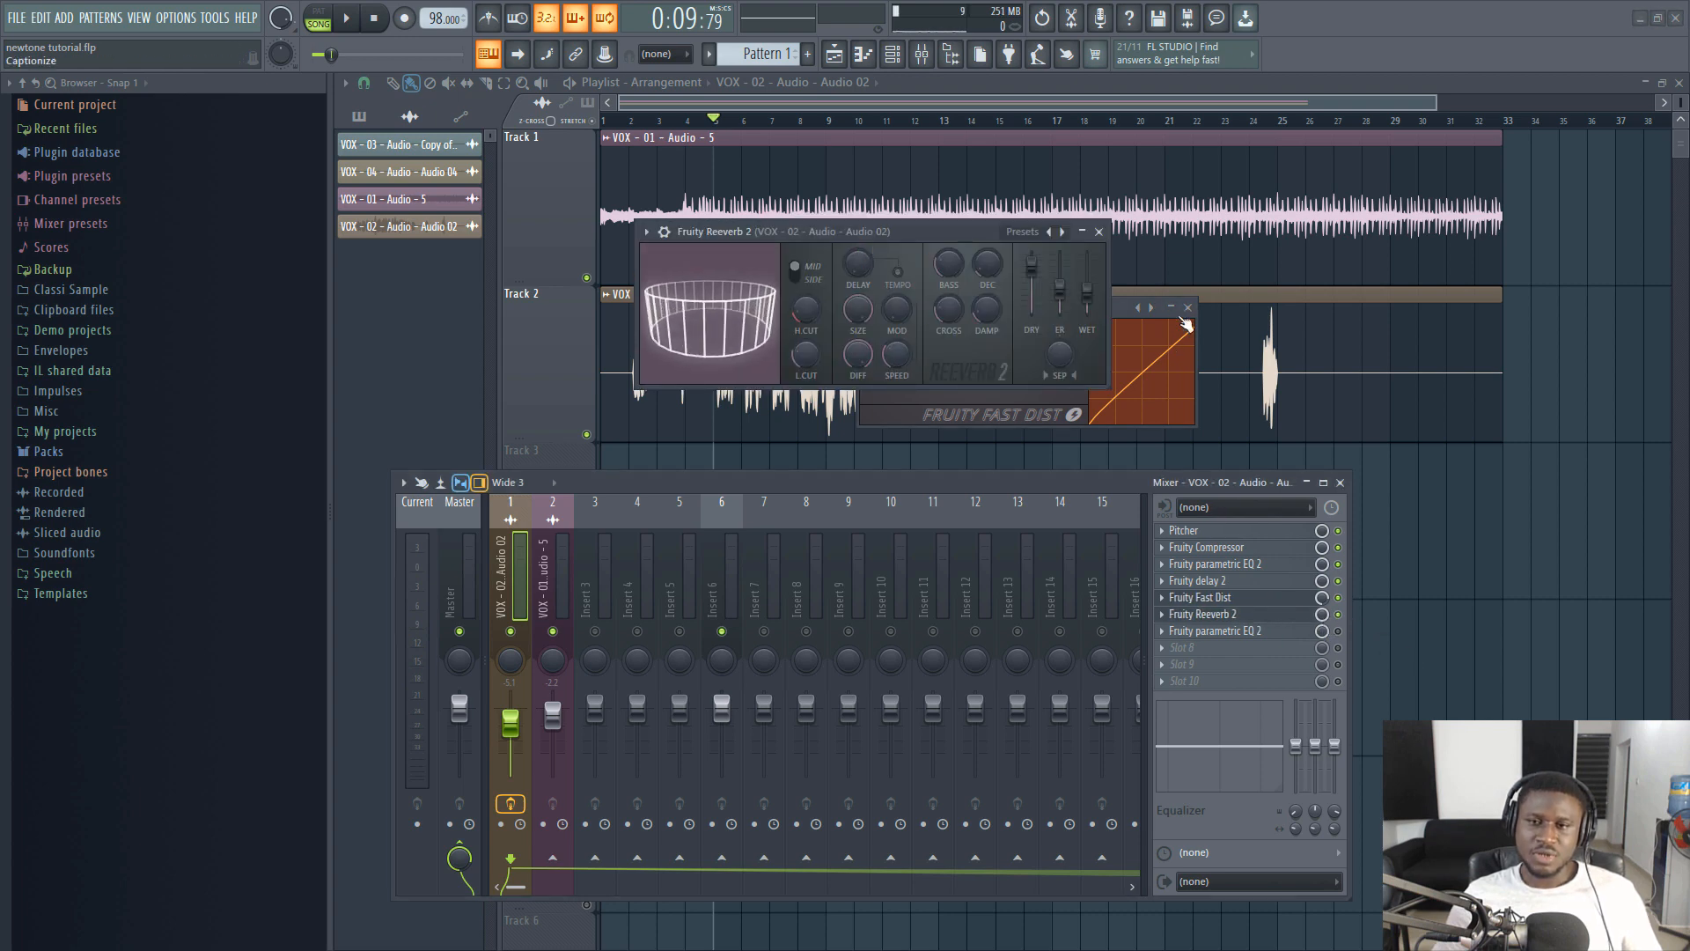
left_click(1187, 307)
left_click_drag(949, 231, 1254, 249)
key("space")
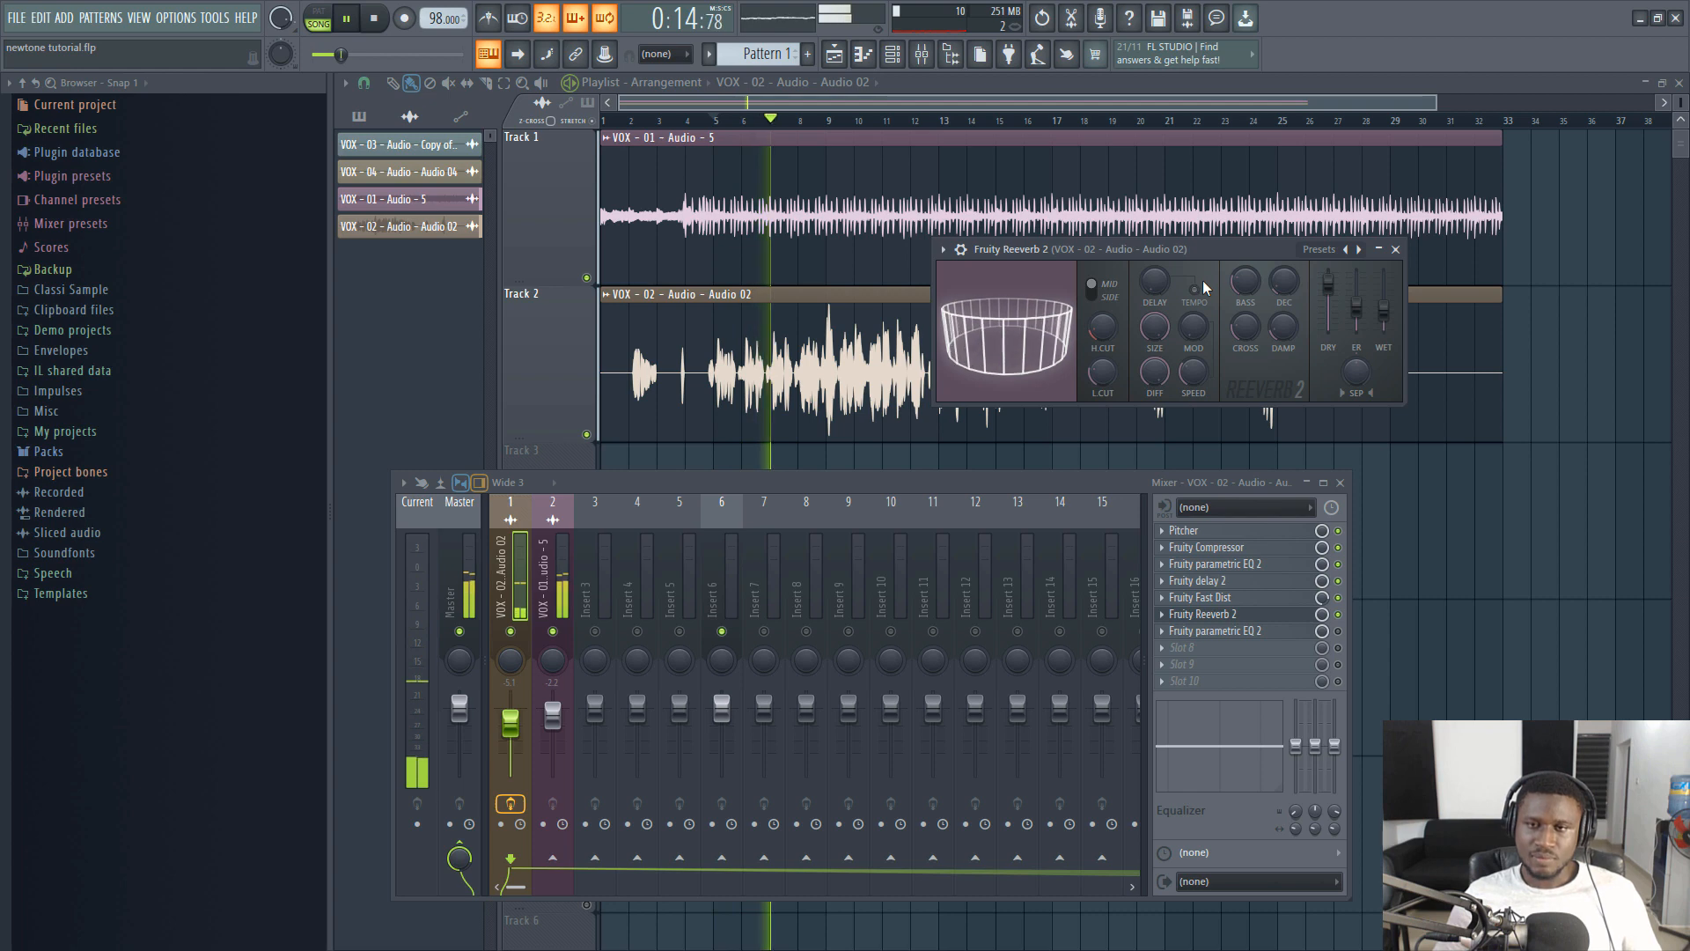
key("space")
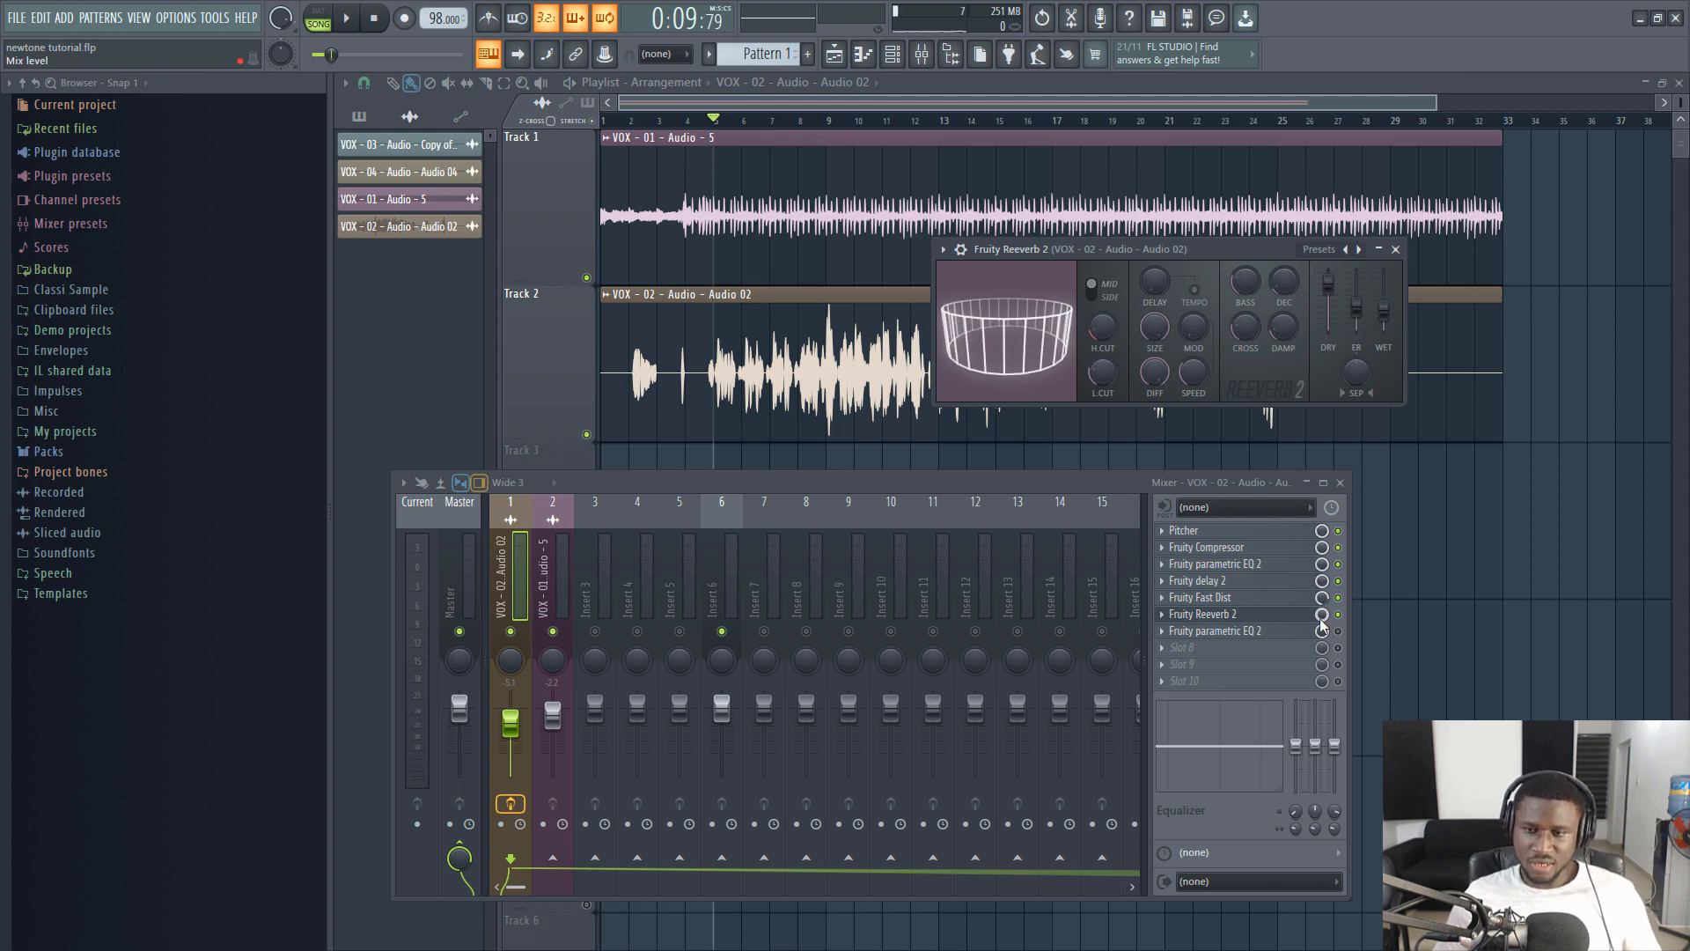
Step: Audition the Fruity Reeverb 2 wet level at 52% during playback, lower it to 32%, and close the reverb
key("space")
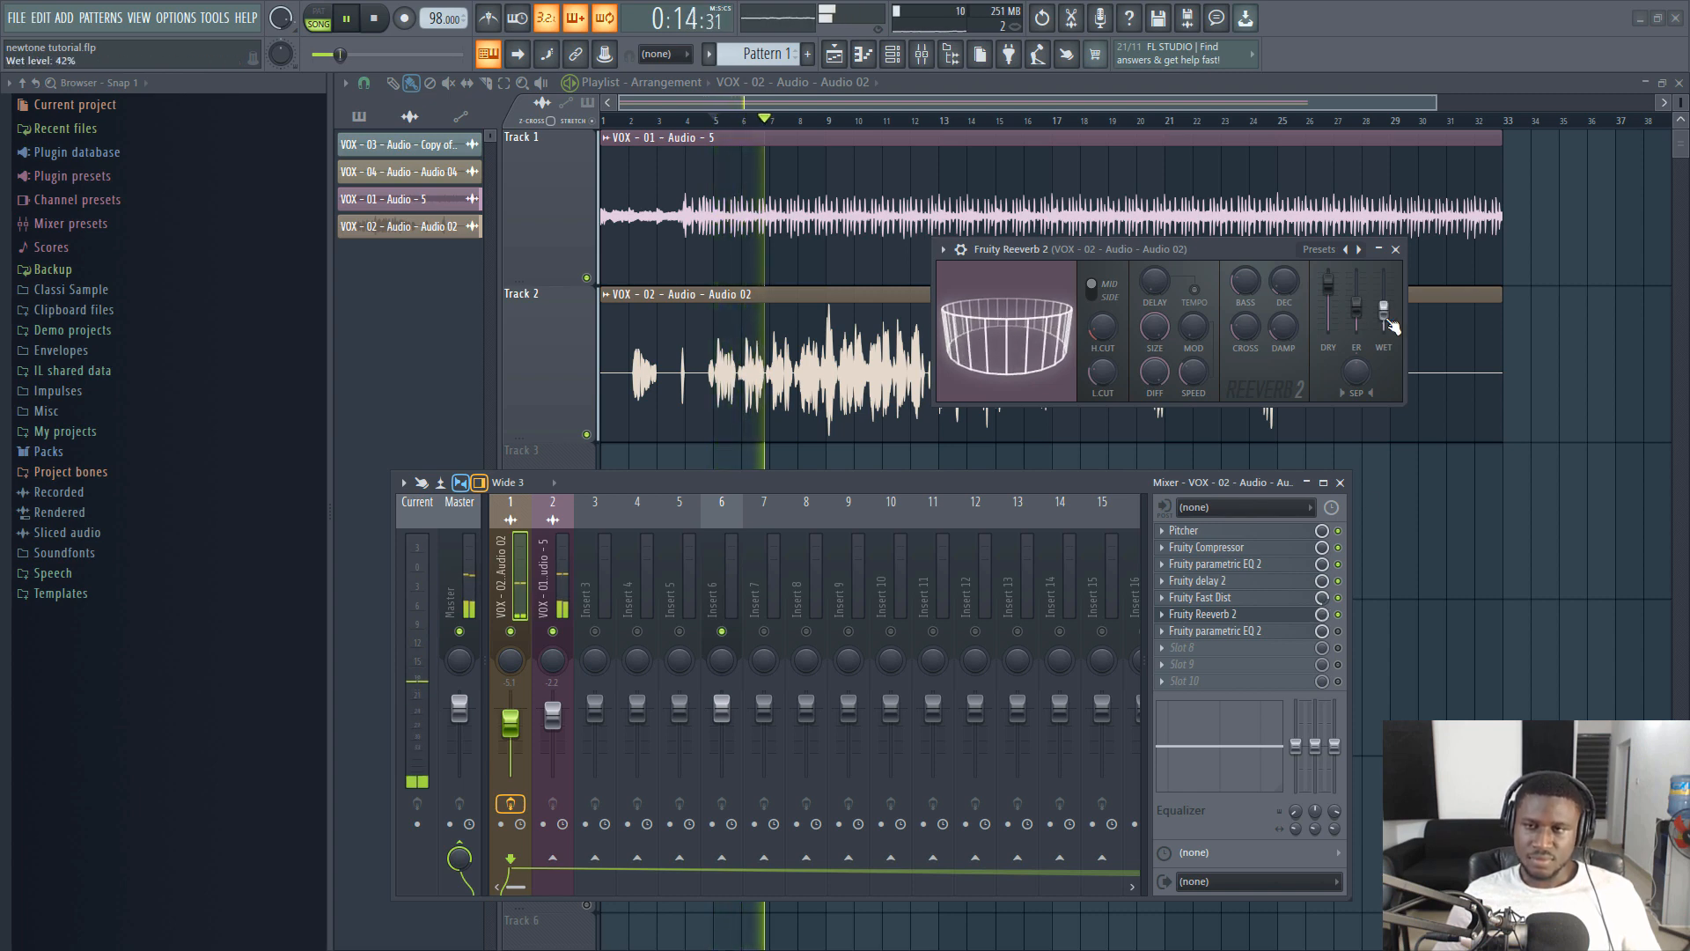
key("space")
left_click_drag(1391, 326, 1391, 319)
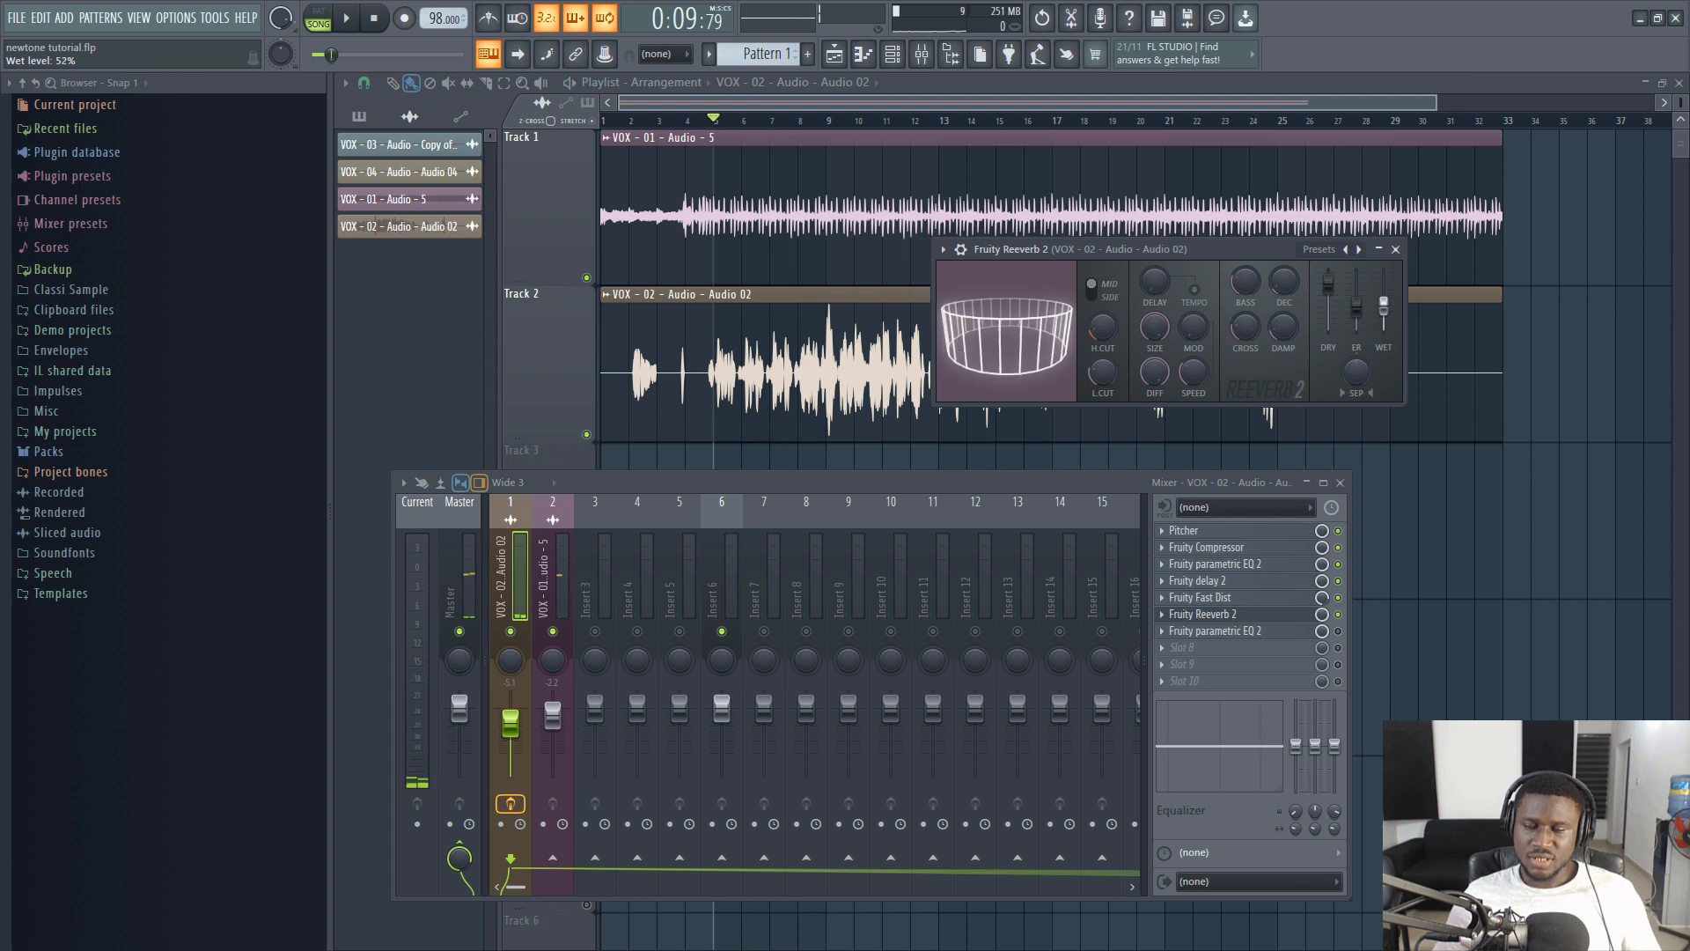
key("space")
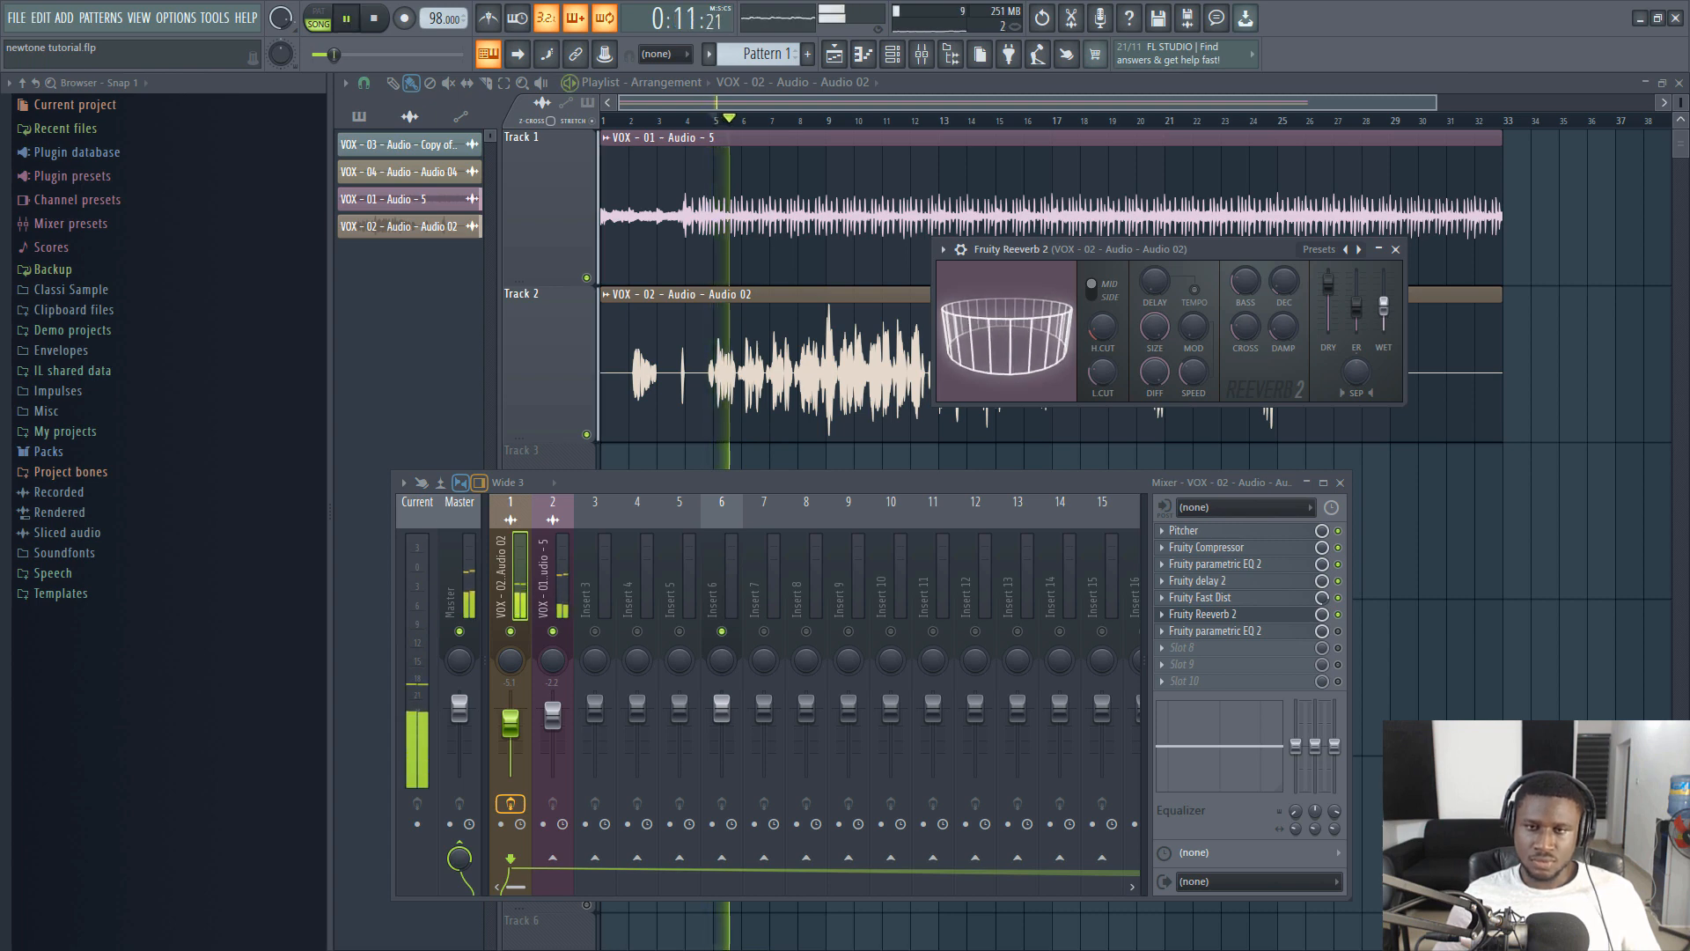
key("space")
left_click_drag(1384, 305, 1384, 314)
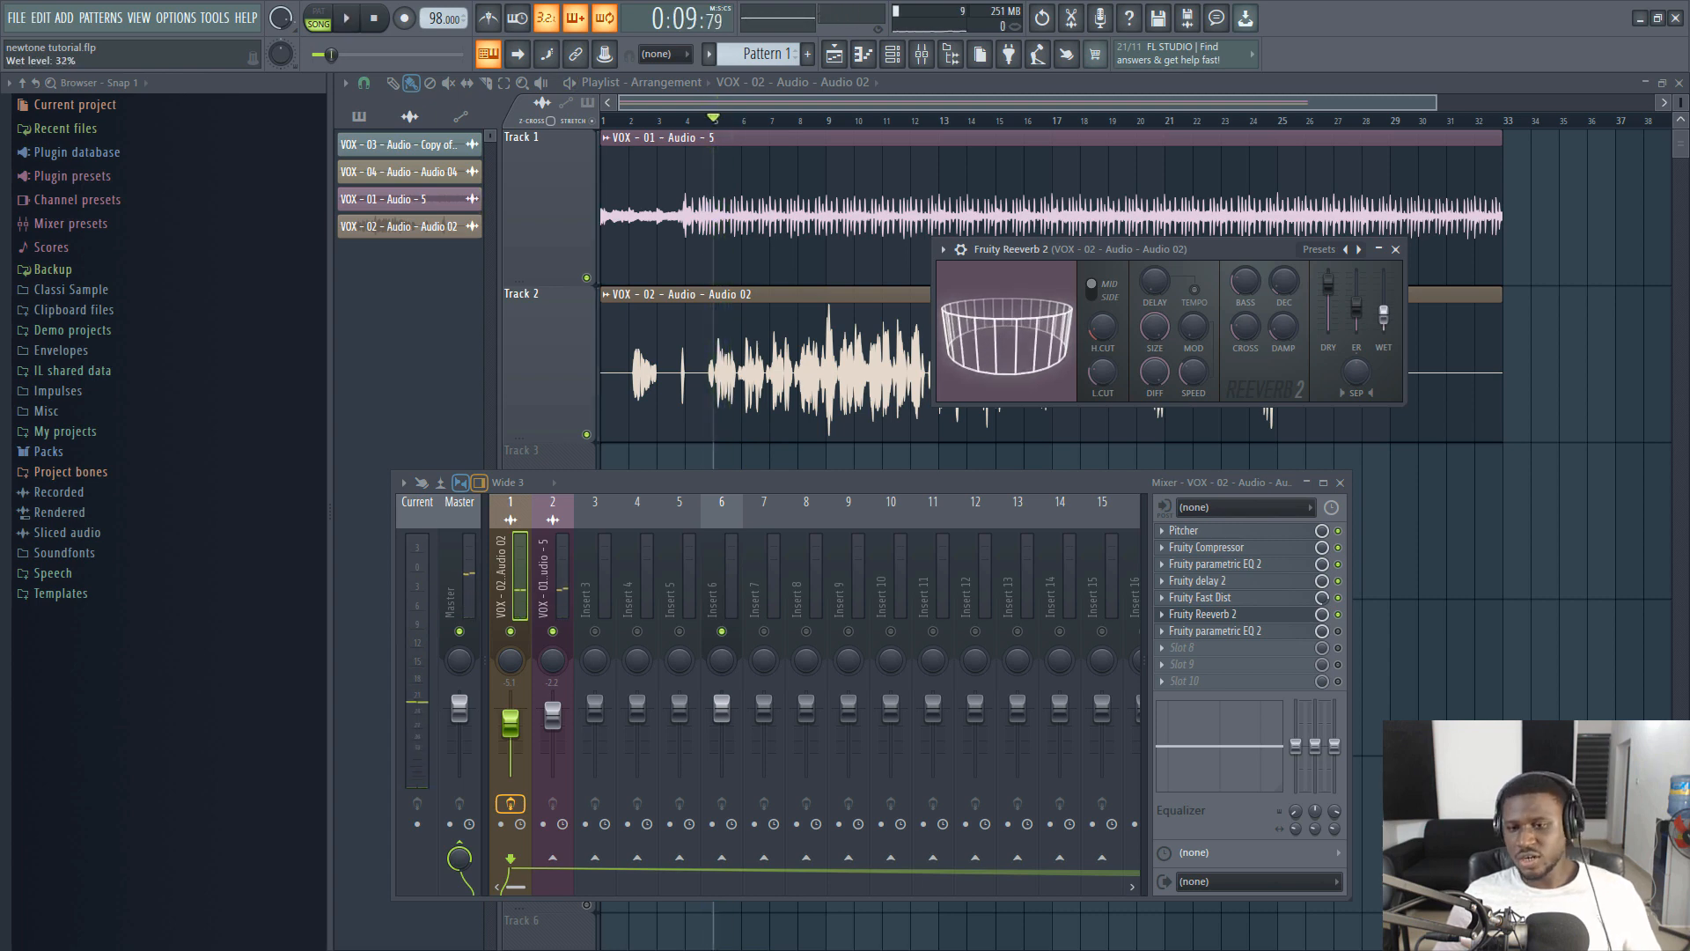
left_click(1395, 249)
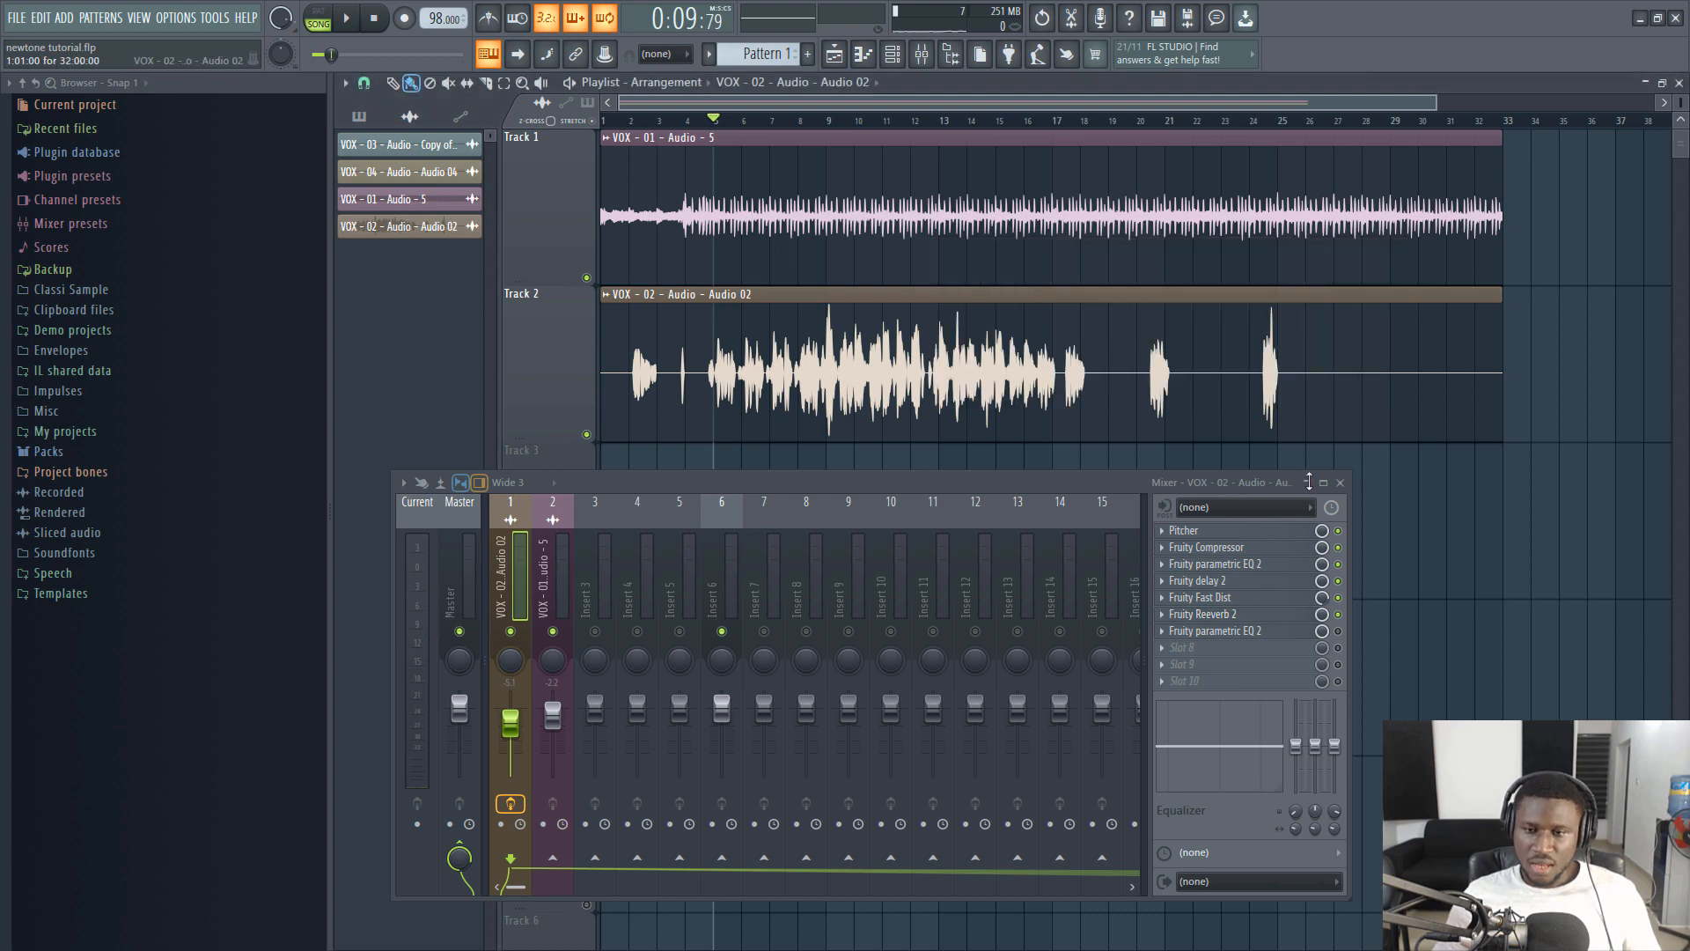
Step: Open the Fruity parametric EQ 2 in effect slot 7, nudge its band 1 cut slightly higher in frequency, and enable the EQ
left_click(1241, 632)
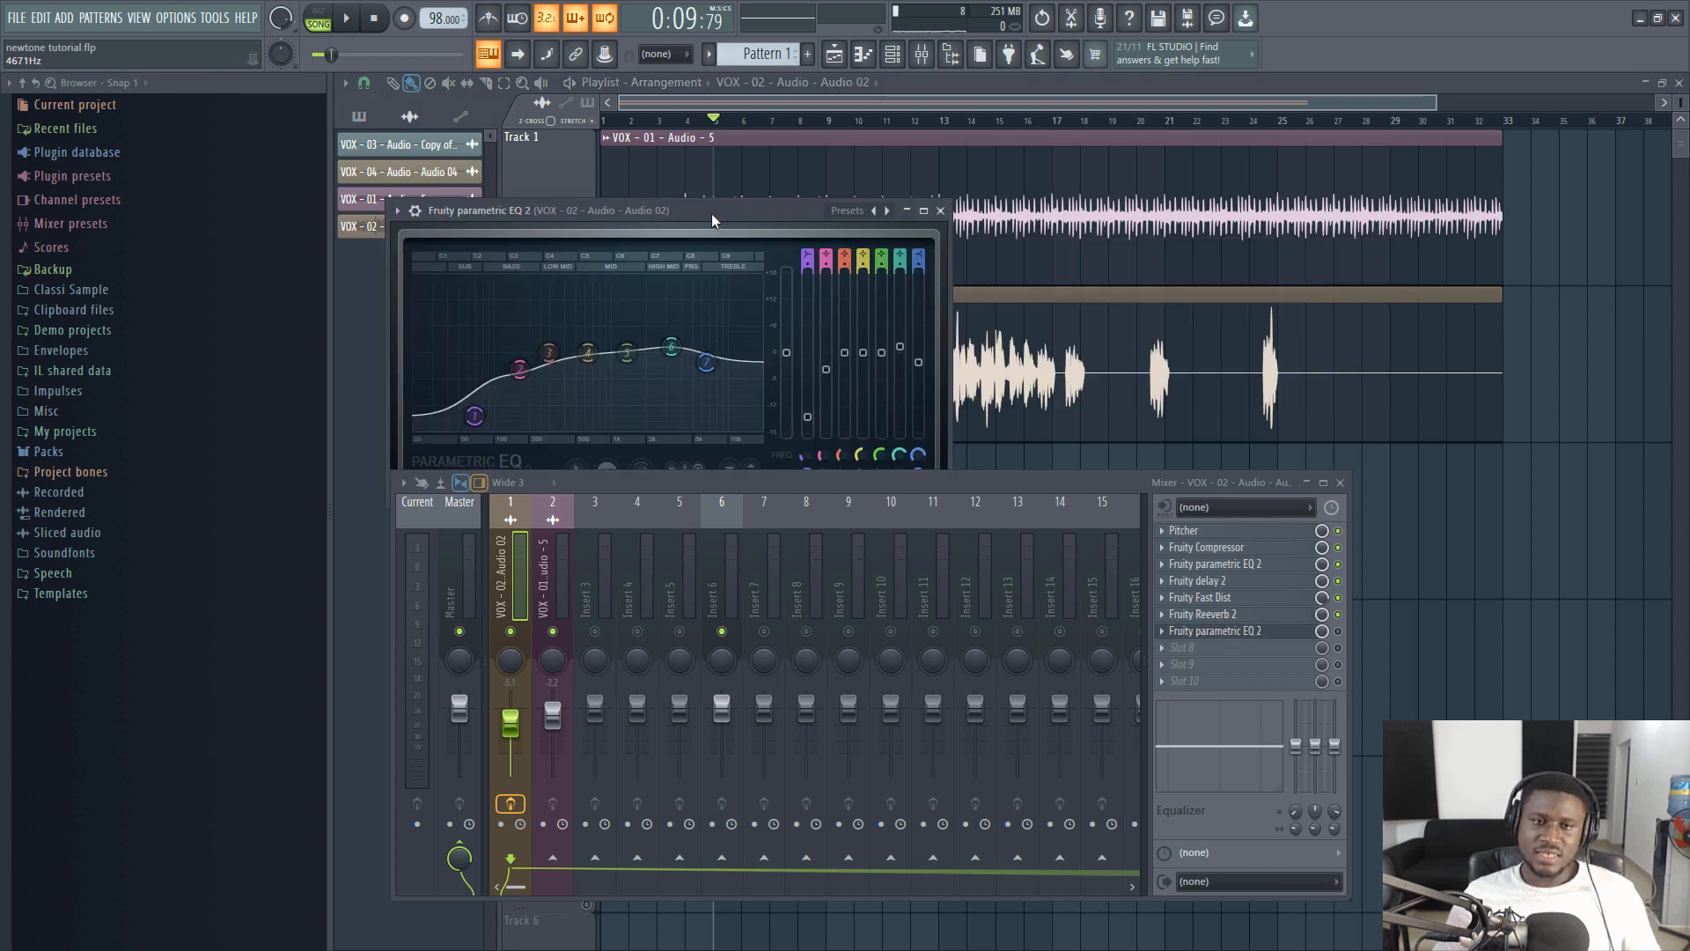
left_click_drag(711, 213, 1265, 225)
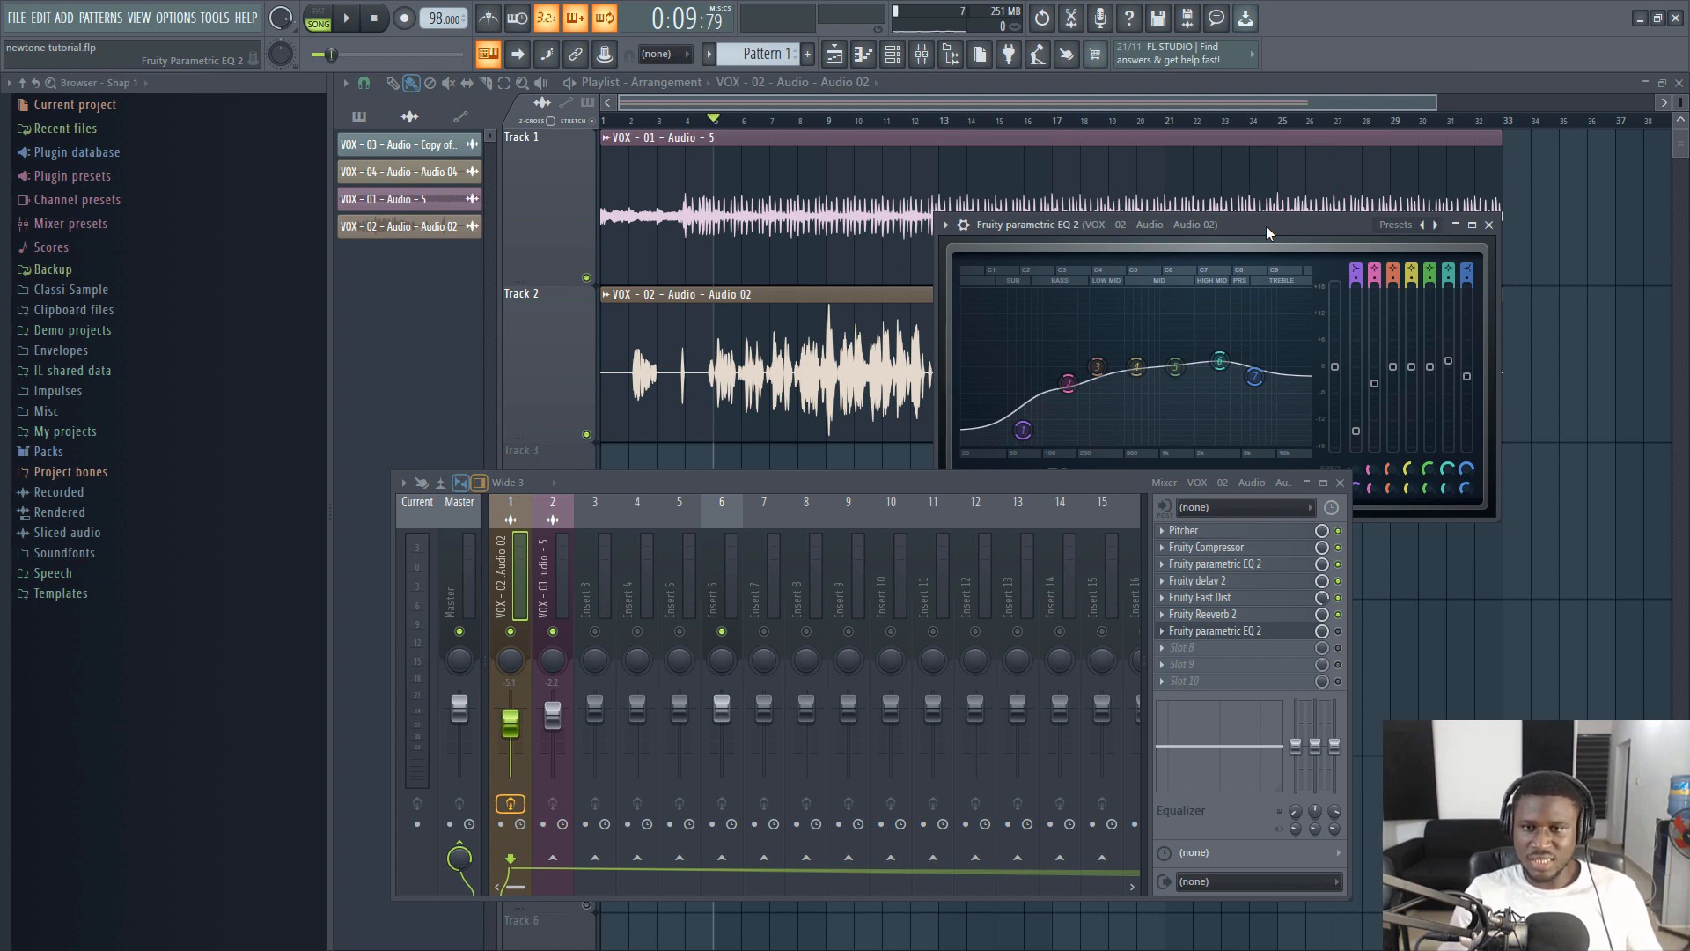
left_click_drag(1022, 430, 1038, 430)
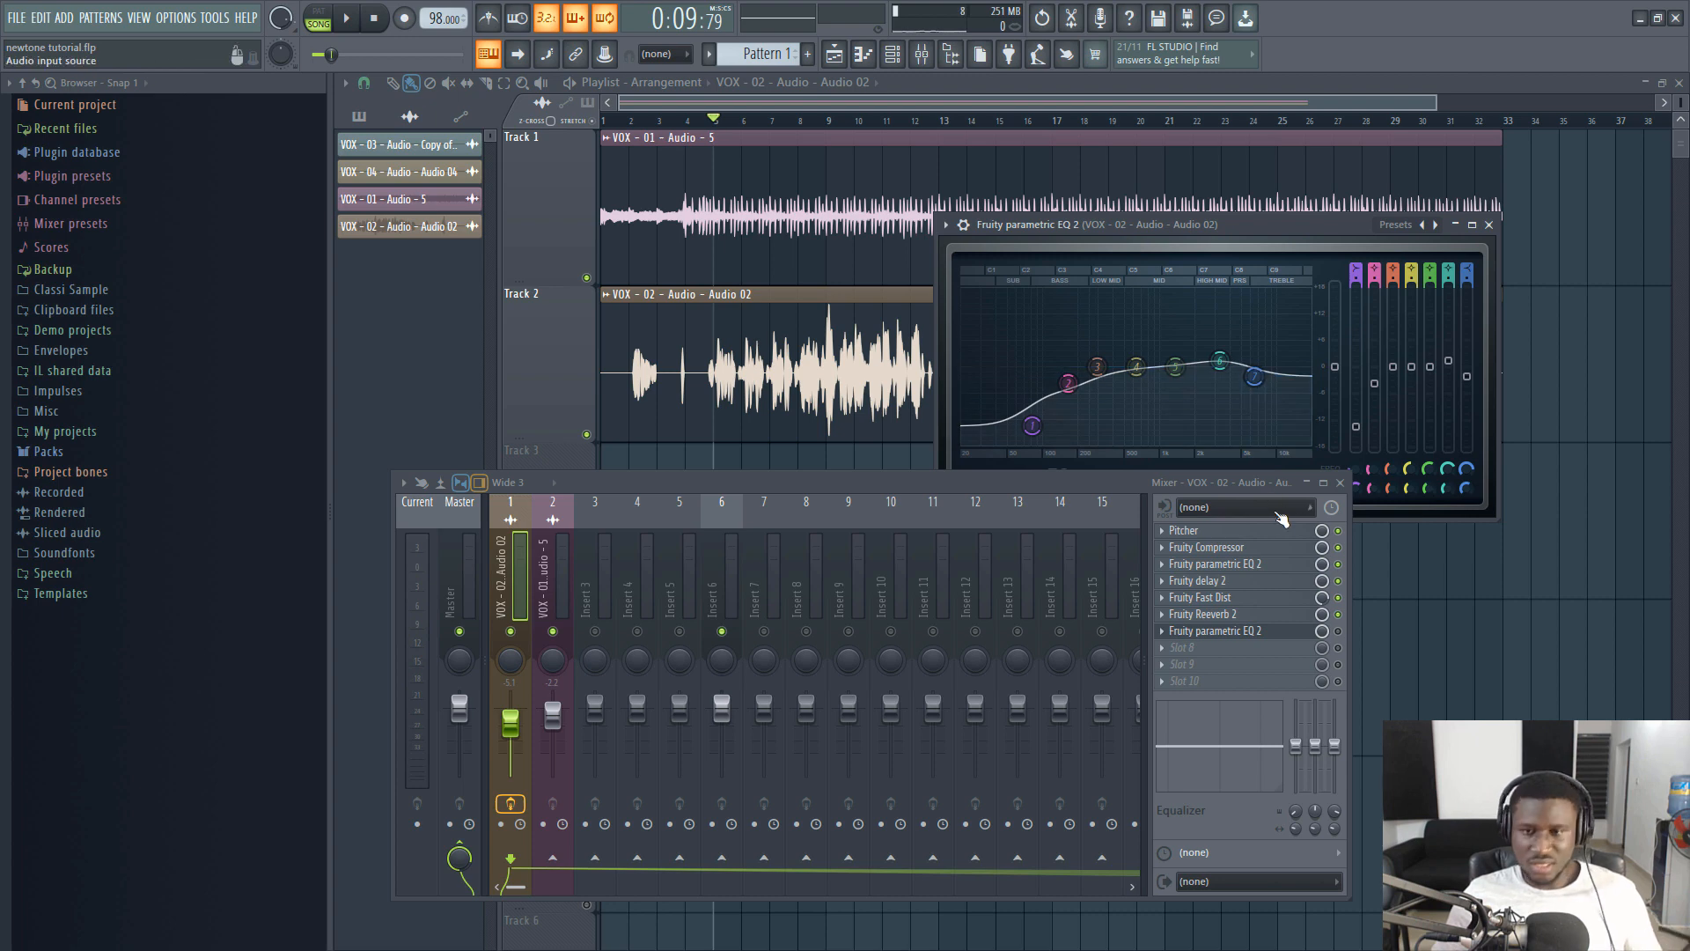
left_click(1339, 631)
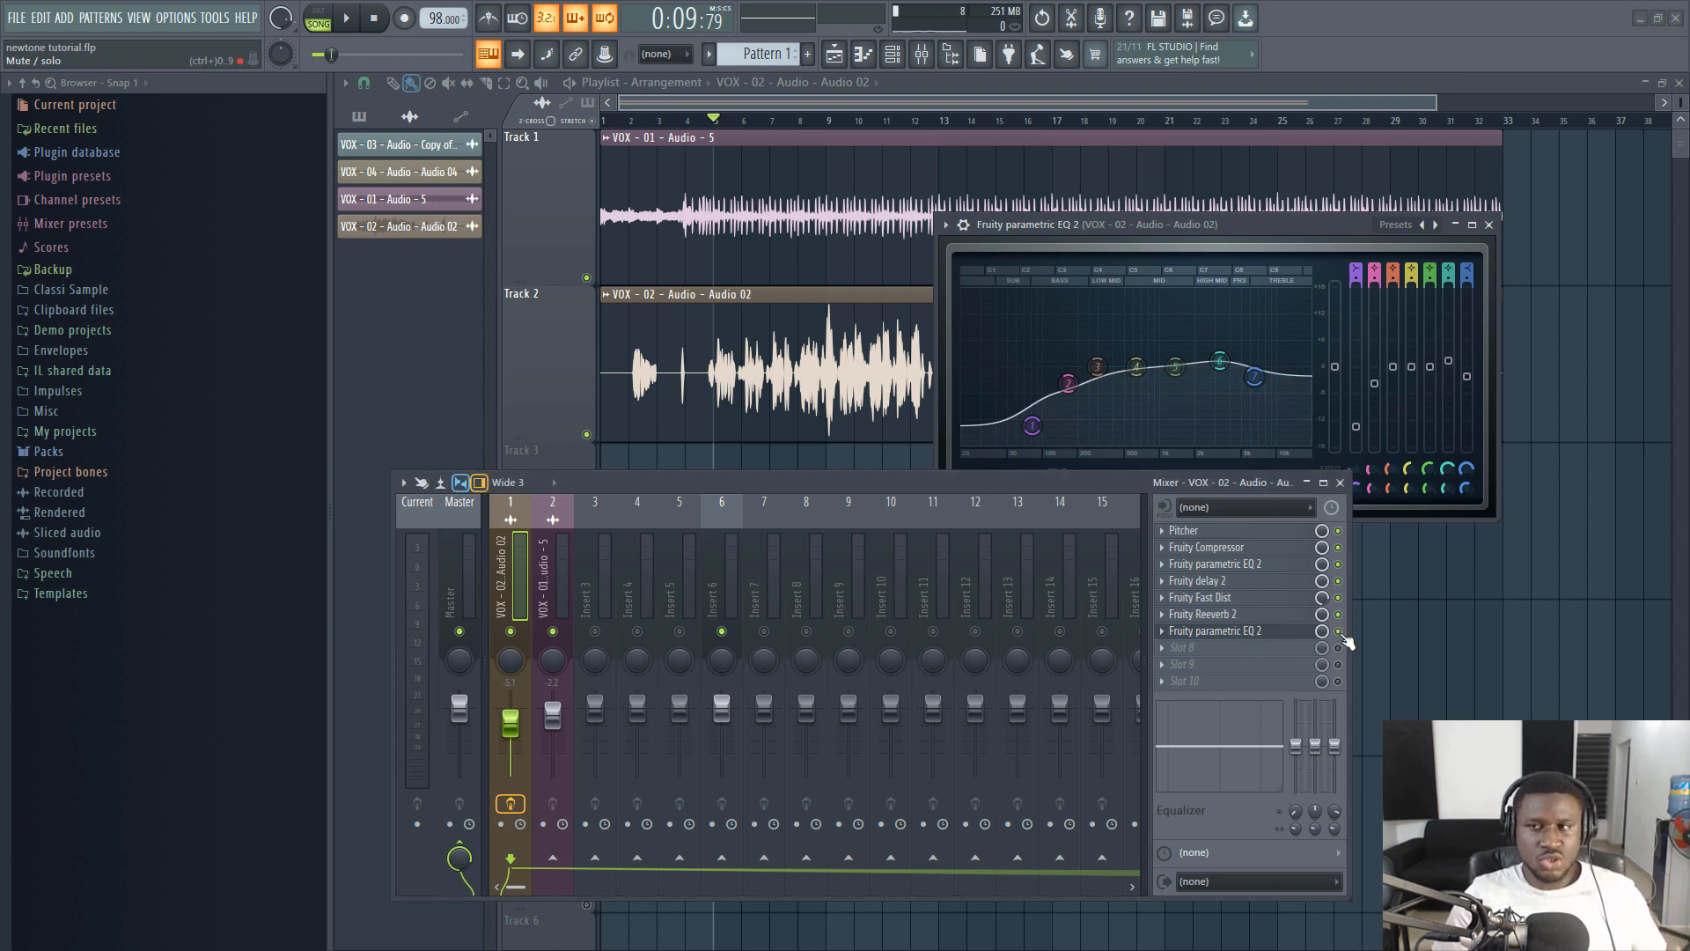
Step: Play the song twice to audition the slot 7 EQ's effect on the vocal, and close the EQ
key("space")
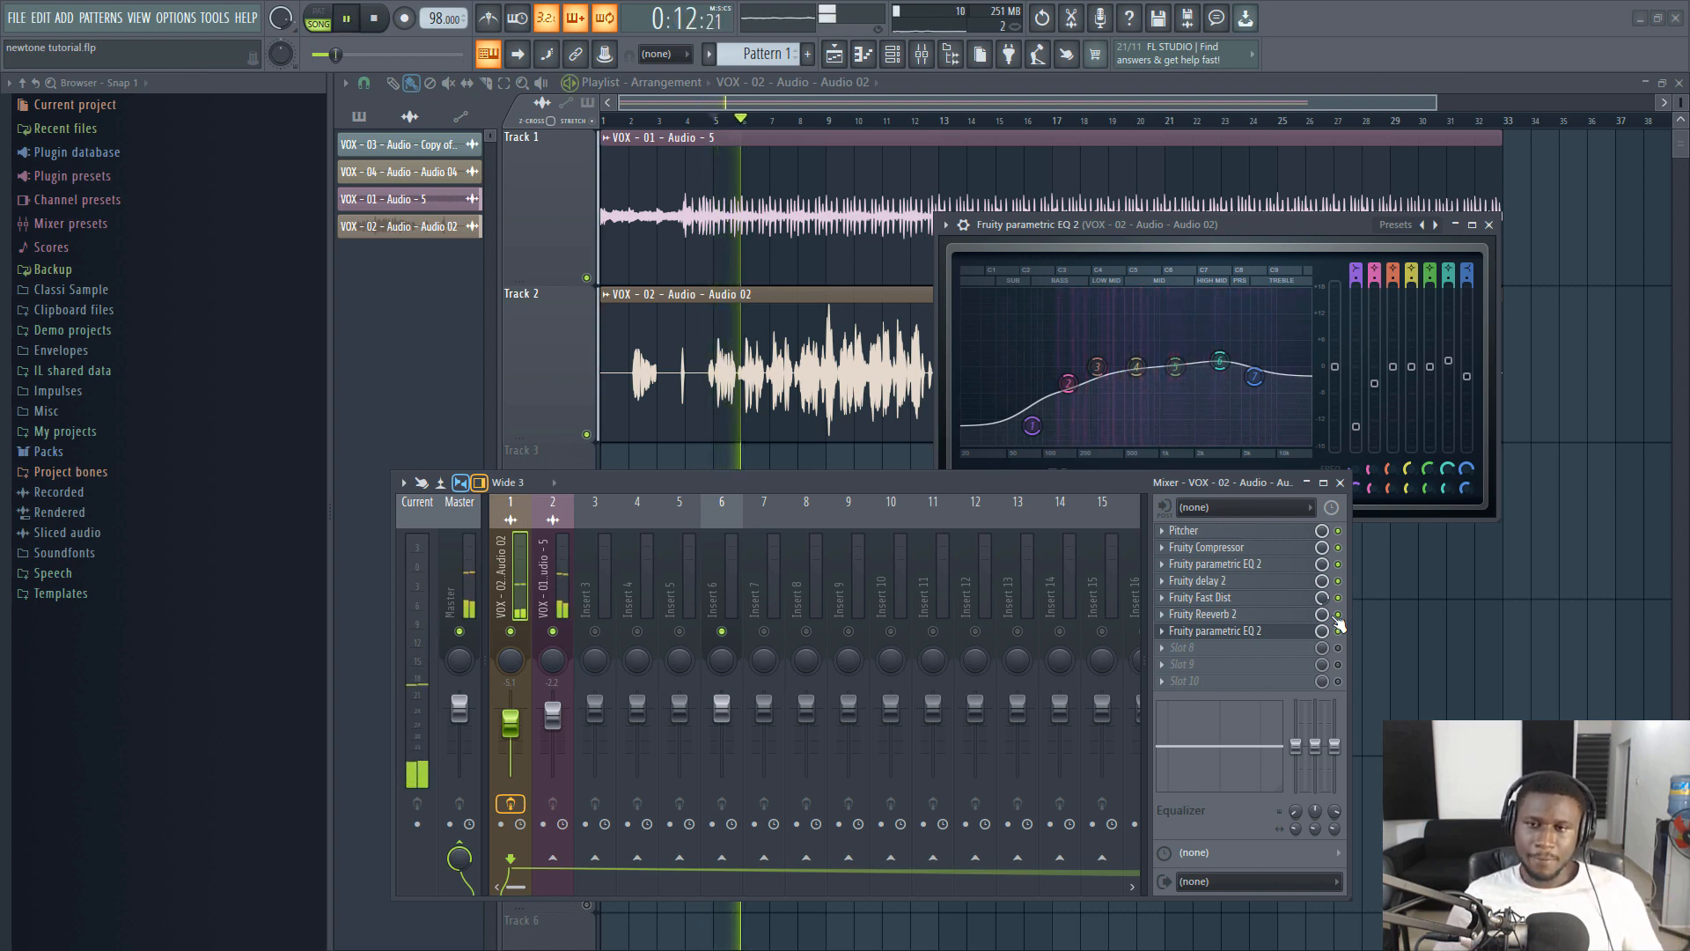
key("space")
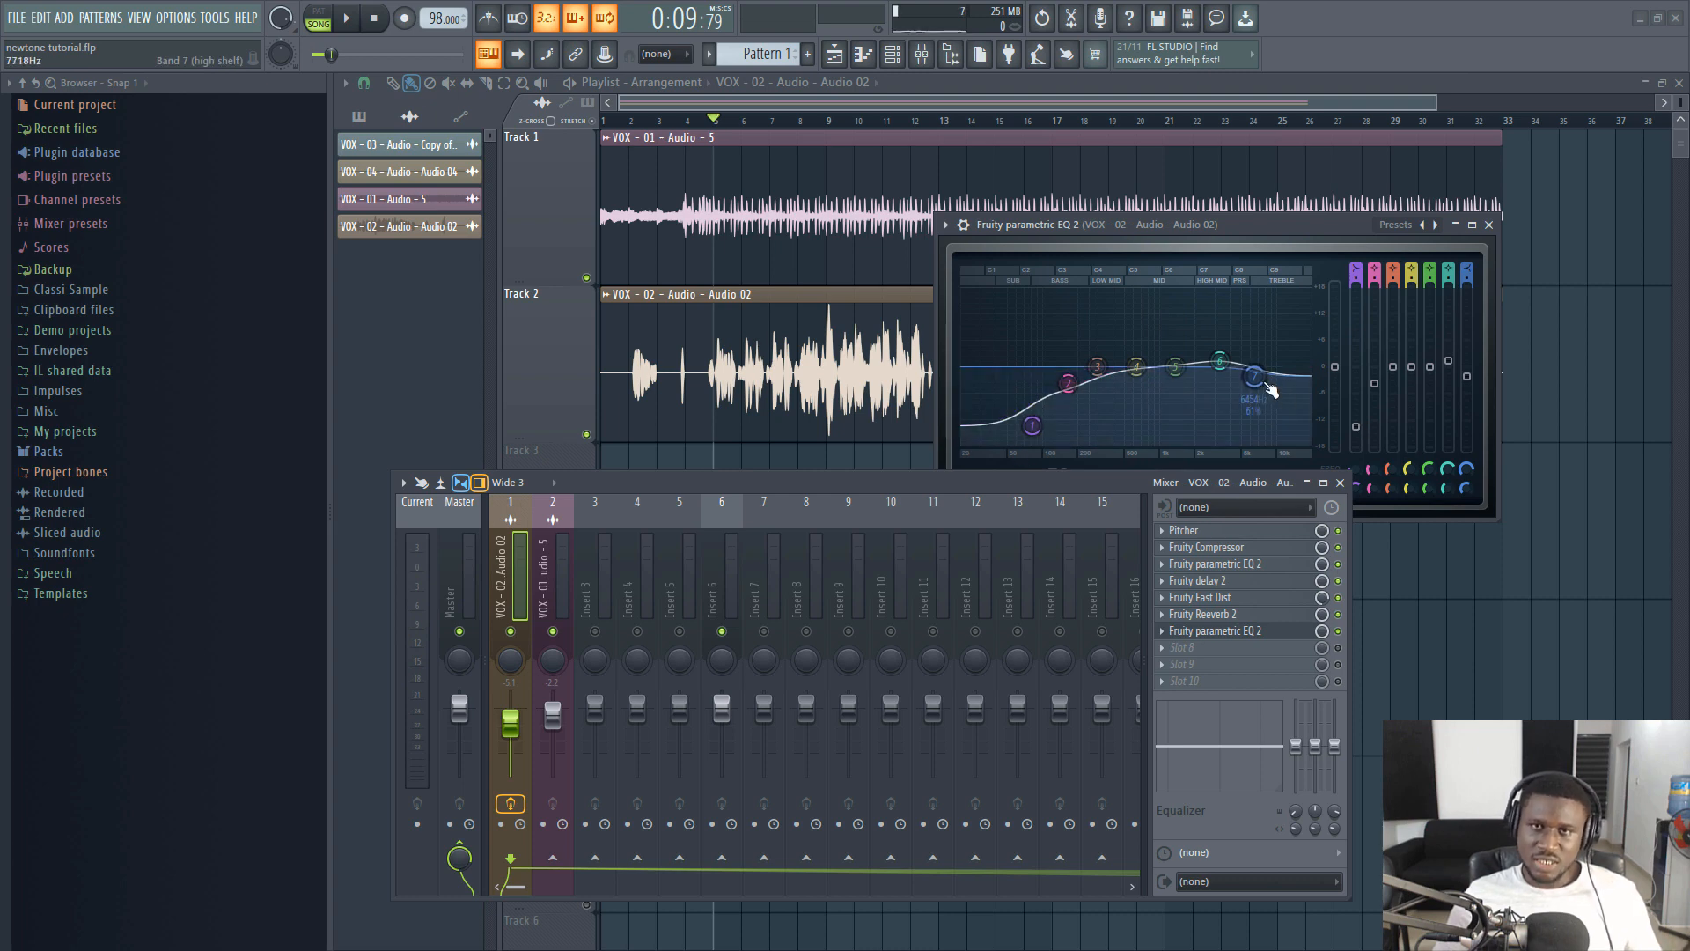
key("space")
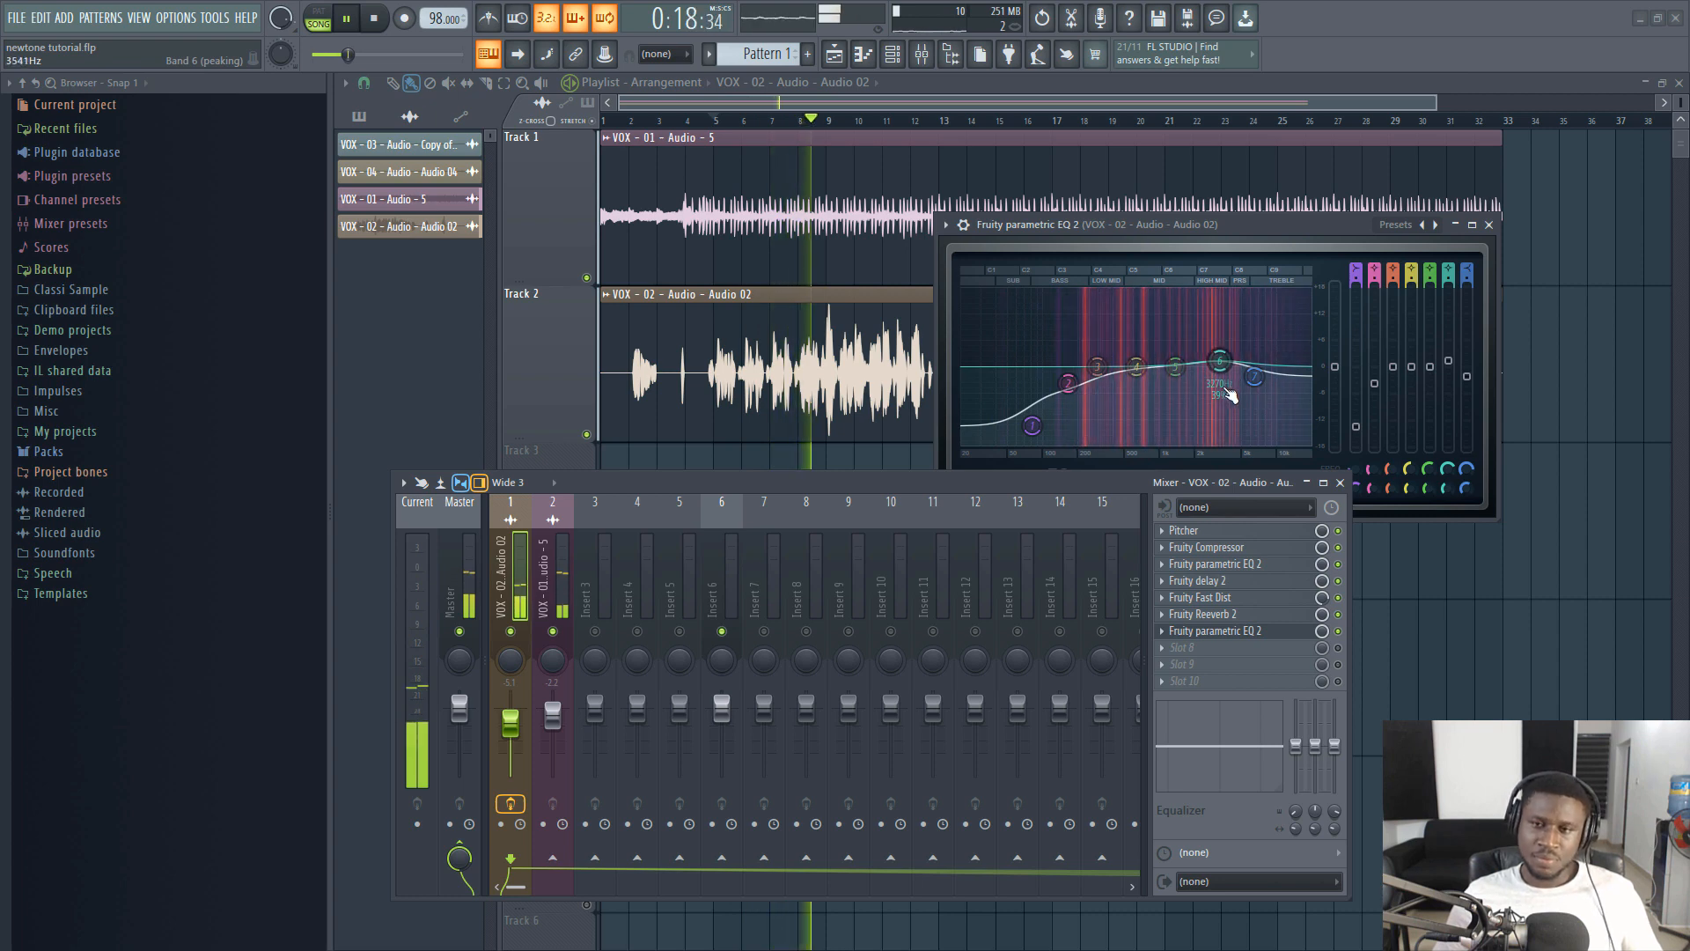
key("space")
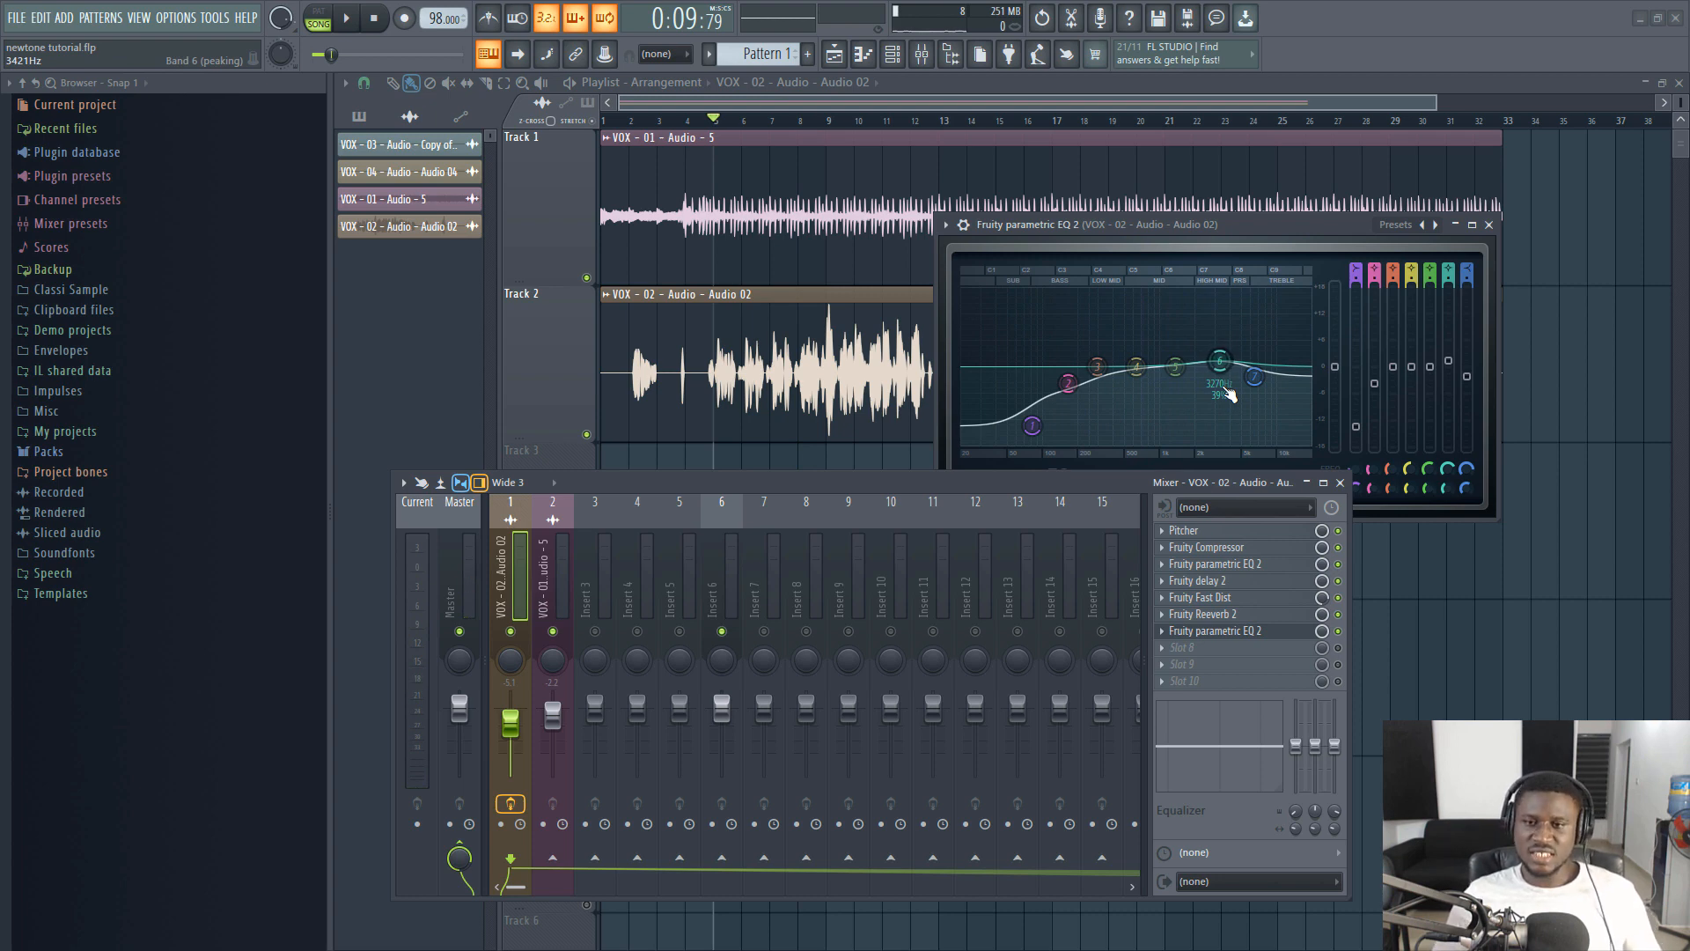
left_click(1490, 227)
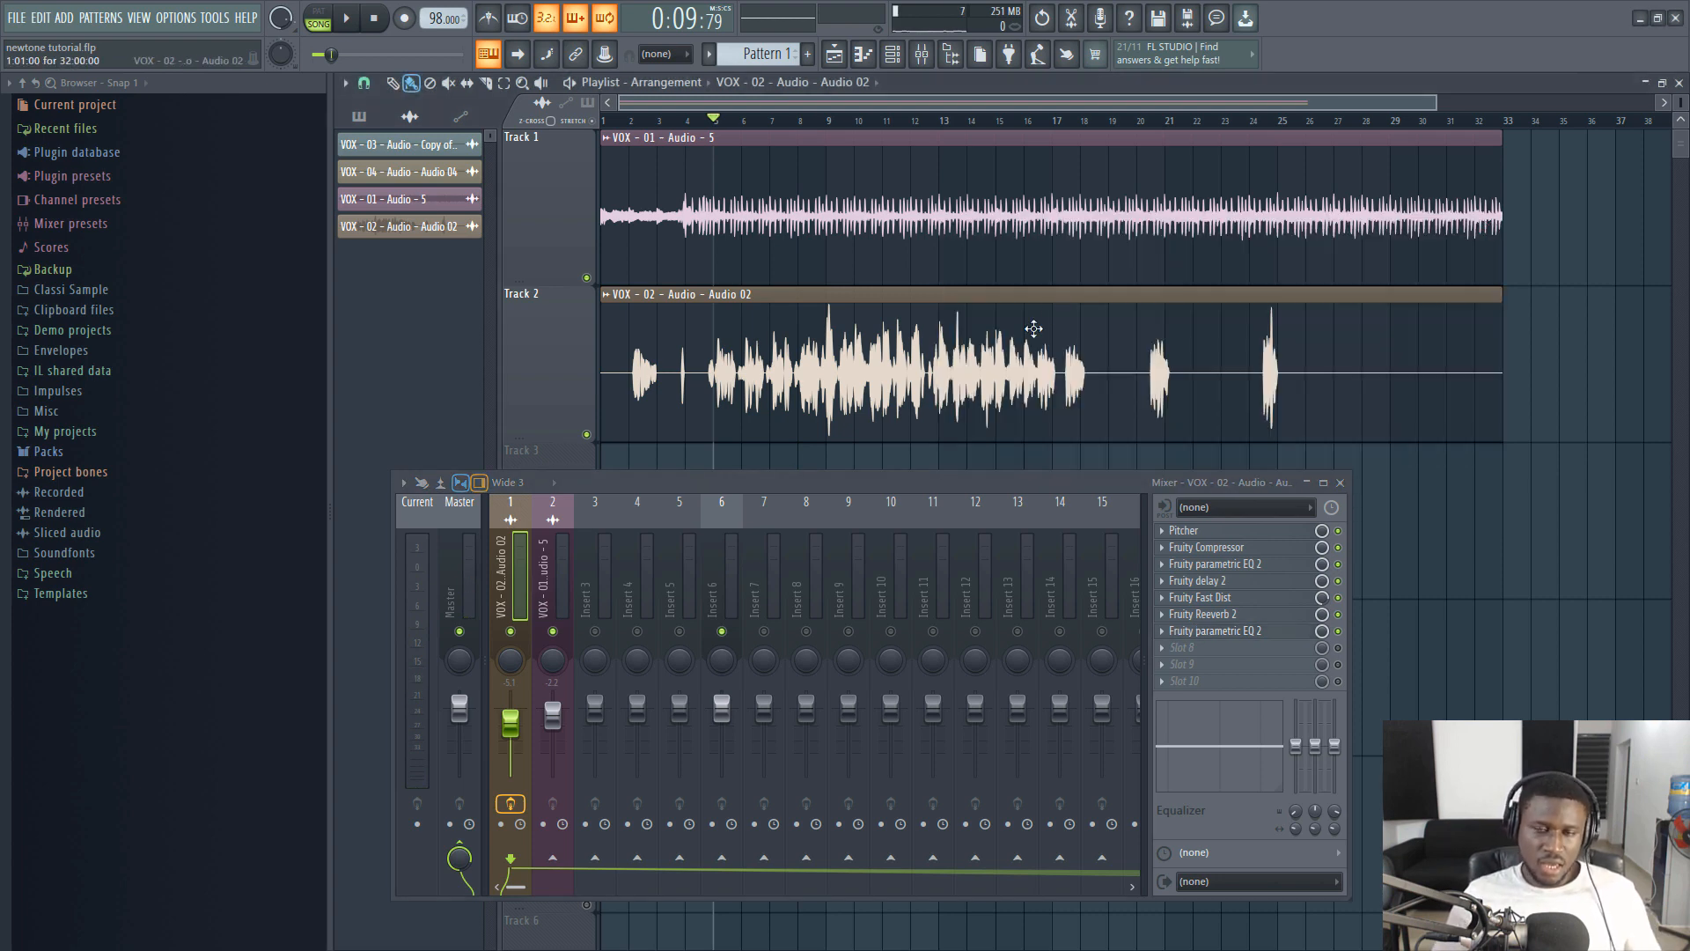